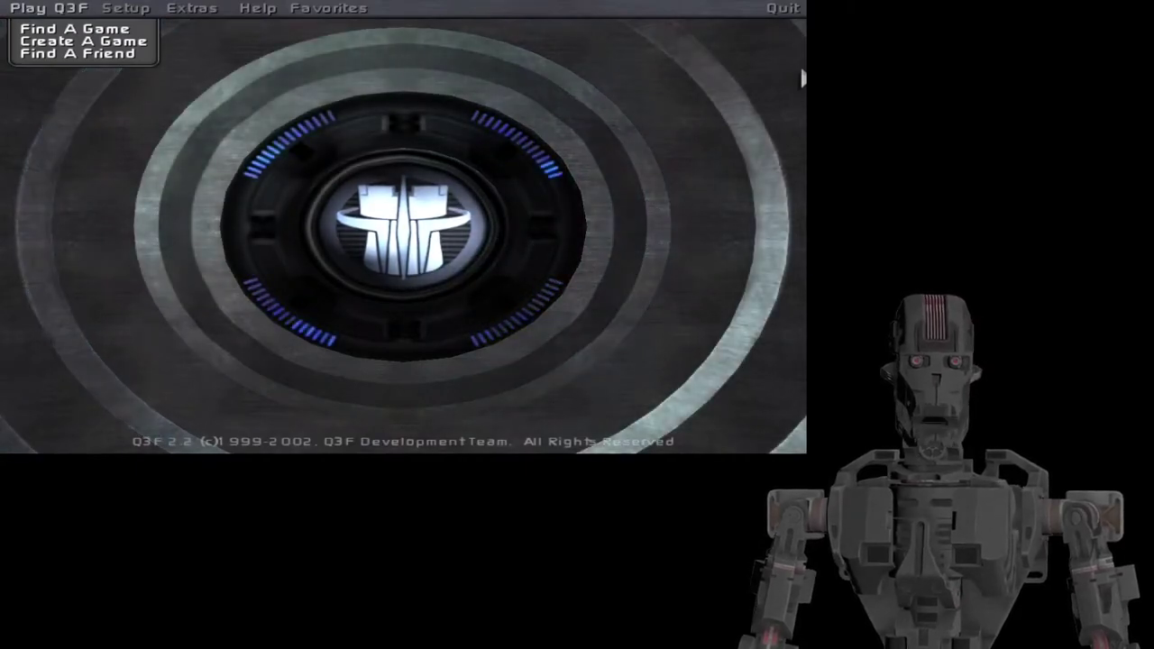
# - Open the Create A Game screen to set up a local match
pyautogui.click(328, 8)
pyautogui.click(118, 11)
pyautogui.click(22, 11)
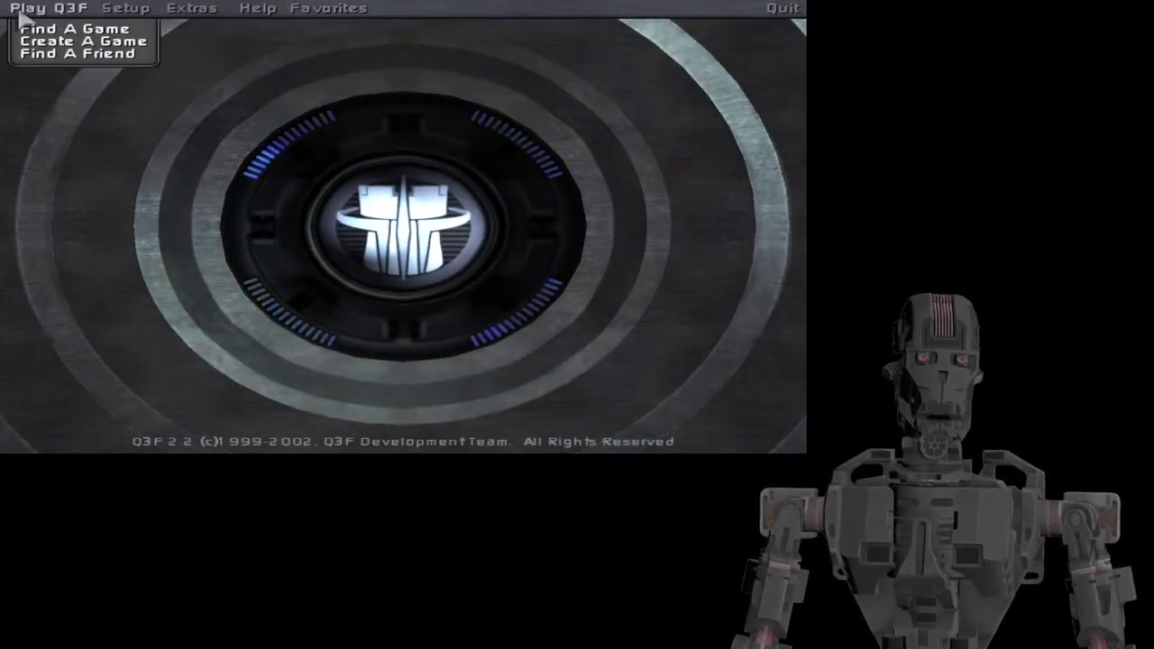
pyautogui.click(44, 42)
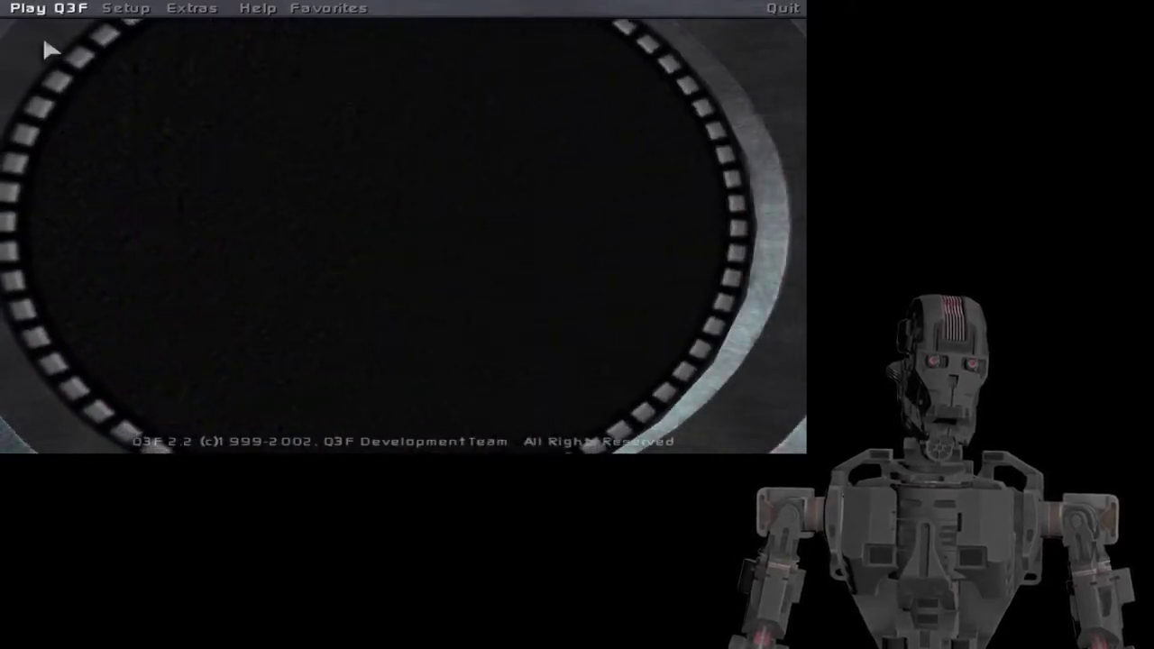
pyautogui.click(125, 9)
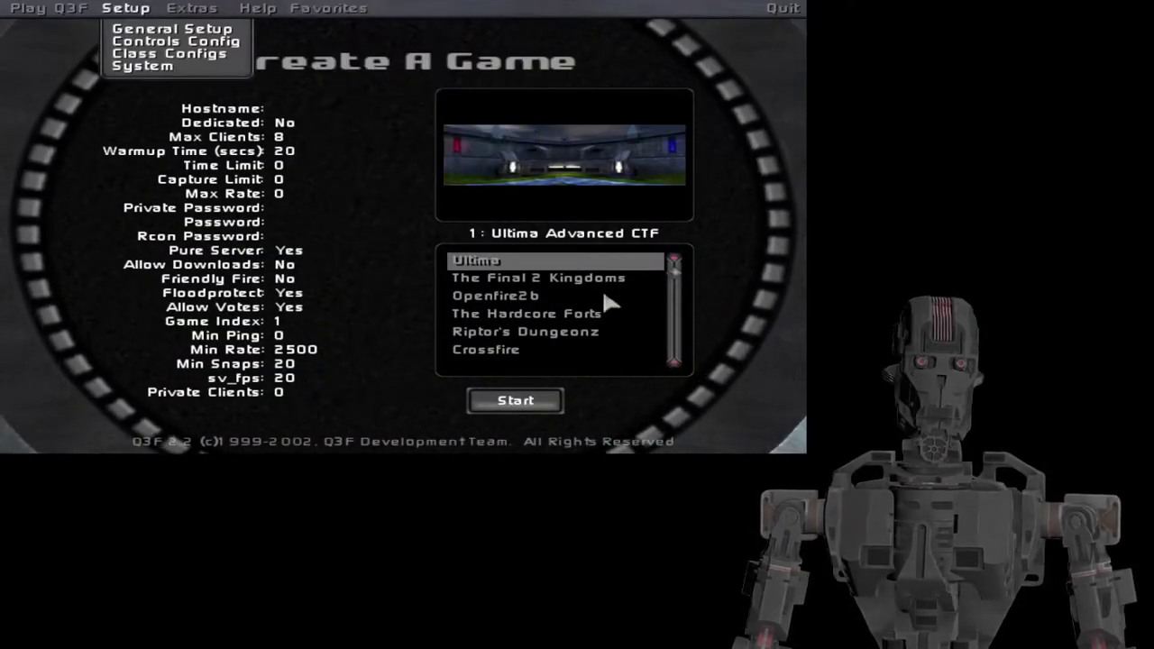
# - Choose the Forts map from the map list and start the game with the existing server settings
pyautogui.click(530, 295)
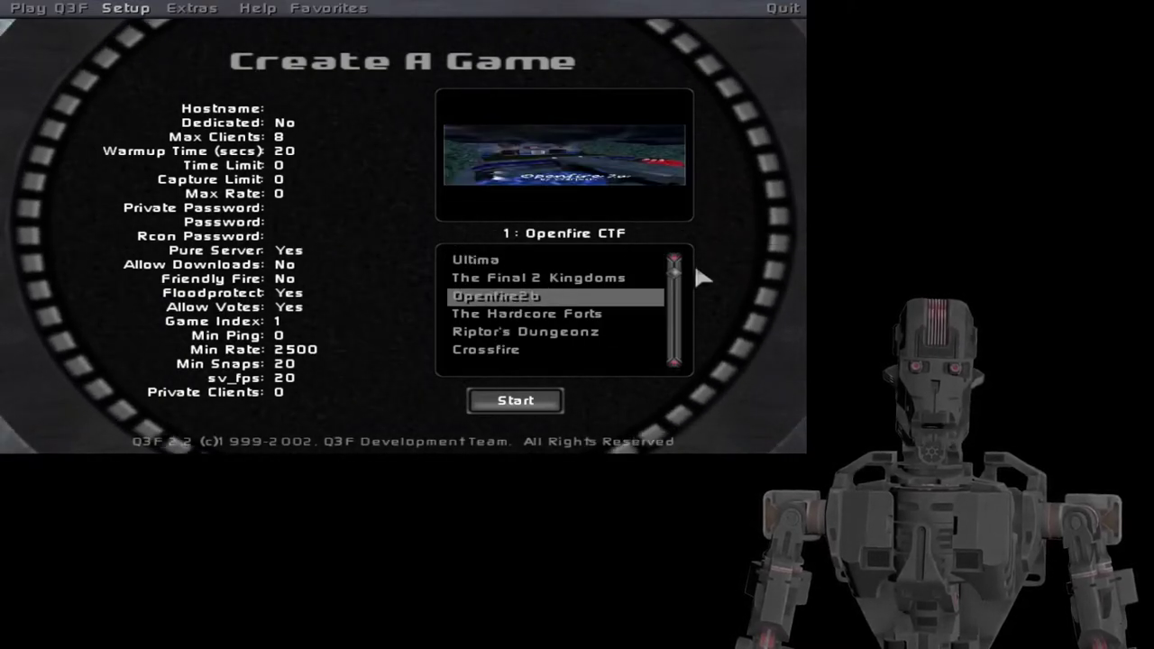
pyautogui.scroll(-2, 679, 283)
pyautogui.moveTo(680, 288); pyautogui.dragTo(679, 348)
pyautogui.click(472, 278)
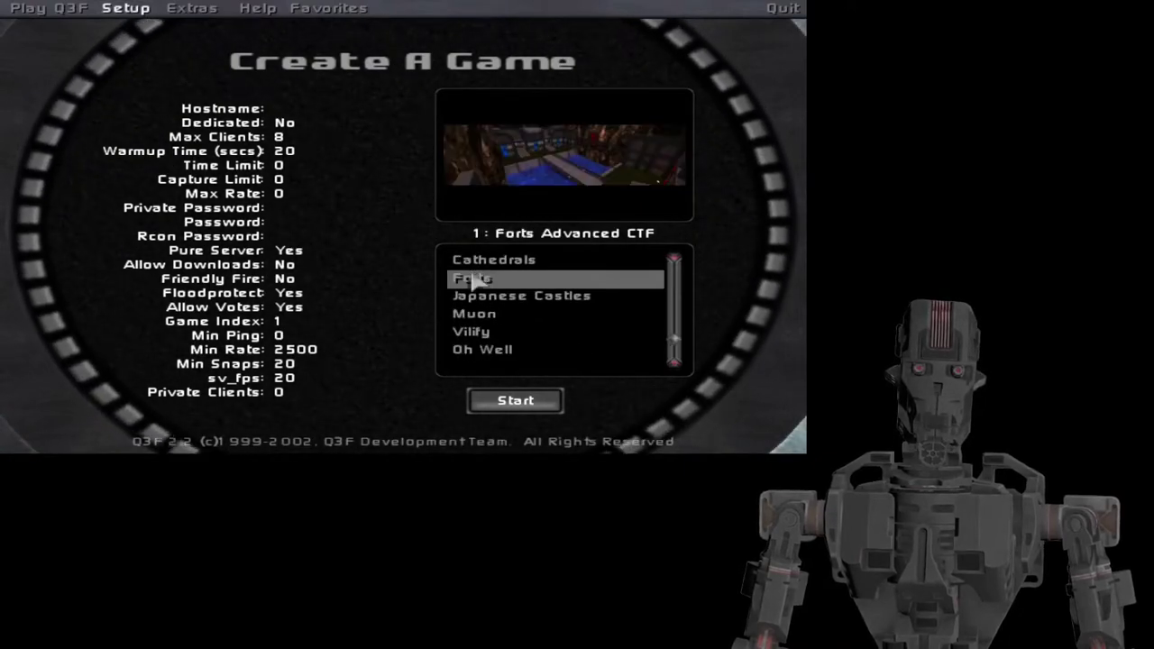
pyautogui.click(514, 400)
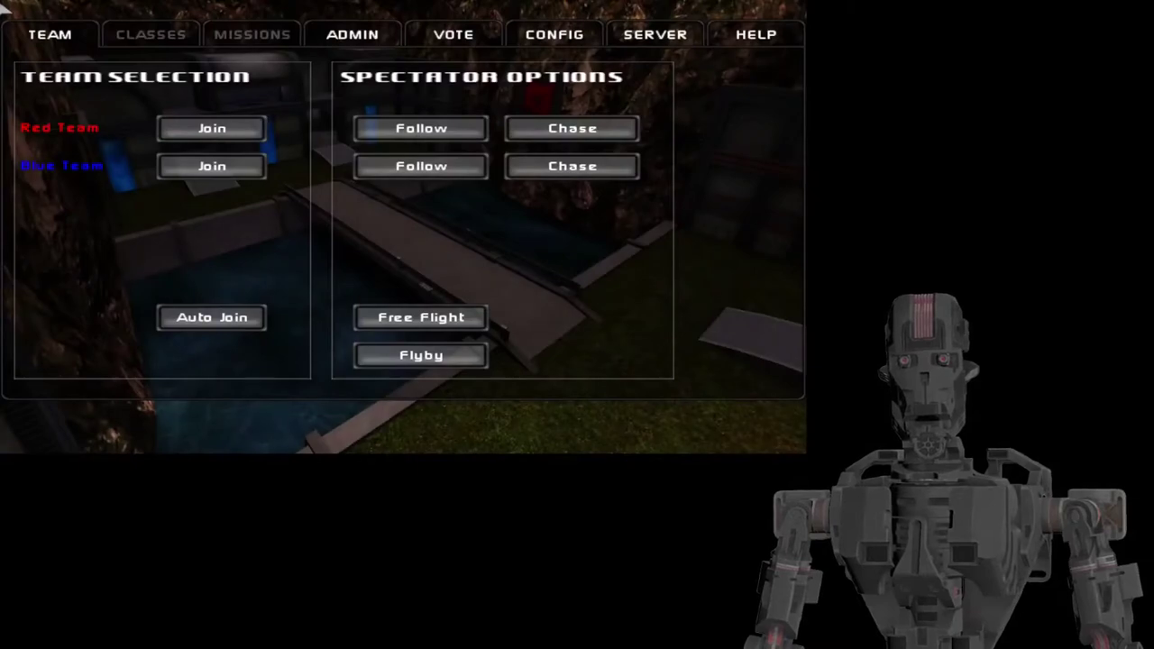
# - Join a team automatically and preview the Sniper, Paramedic, Flametrooper, Agent and Engineer classes
pyautogui.click(247, 328)
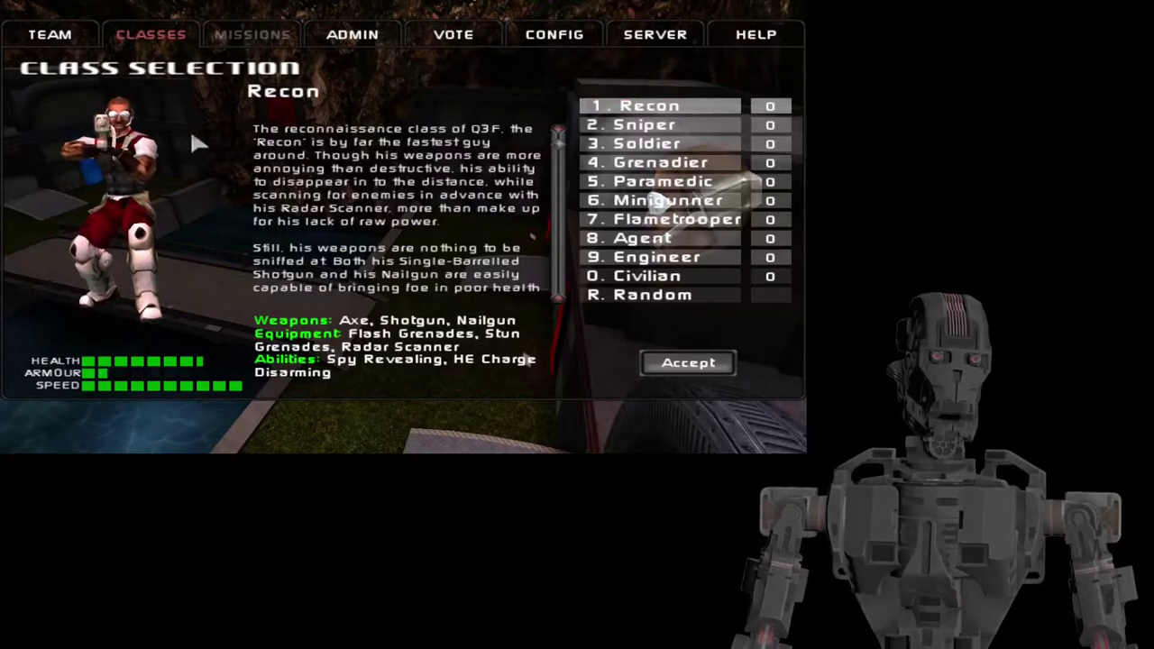
pyautogui.click(690, 129)
pyautogui.click(693, 181)
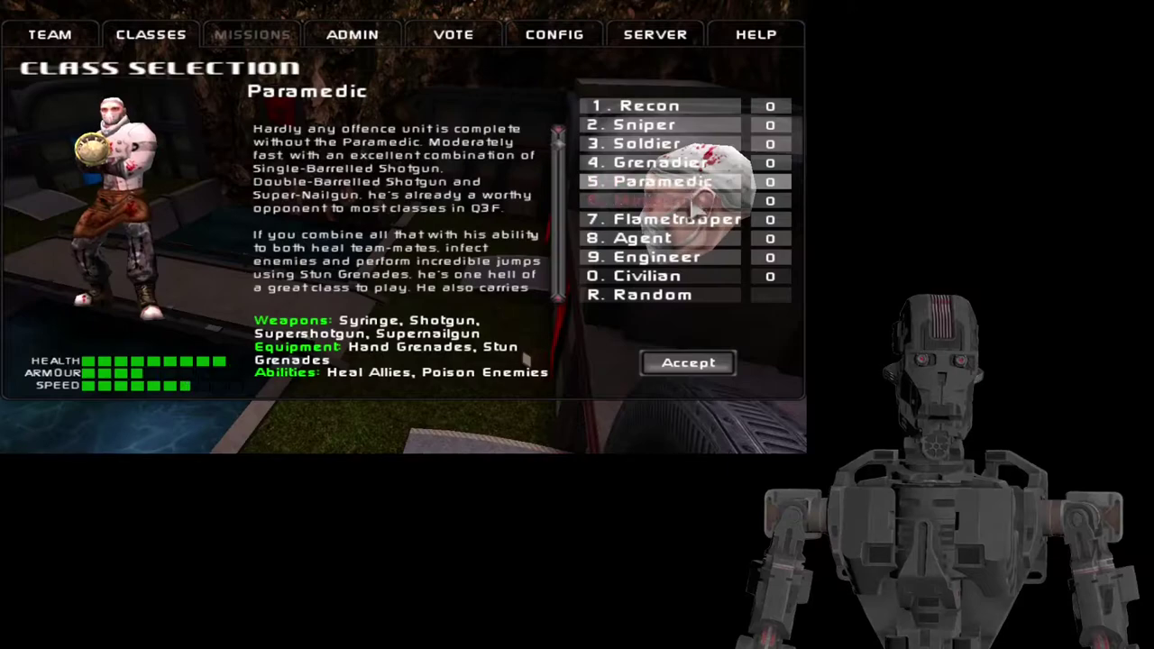
pyautogui.click(695, 221)
pyautogui.click(695, 238)
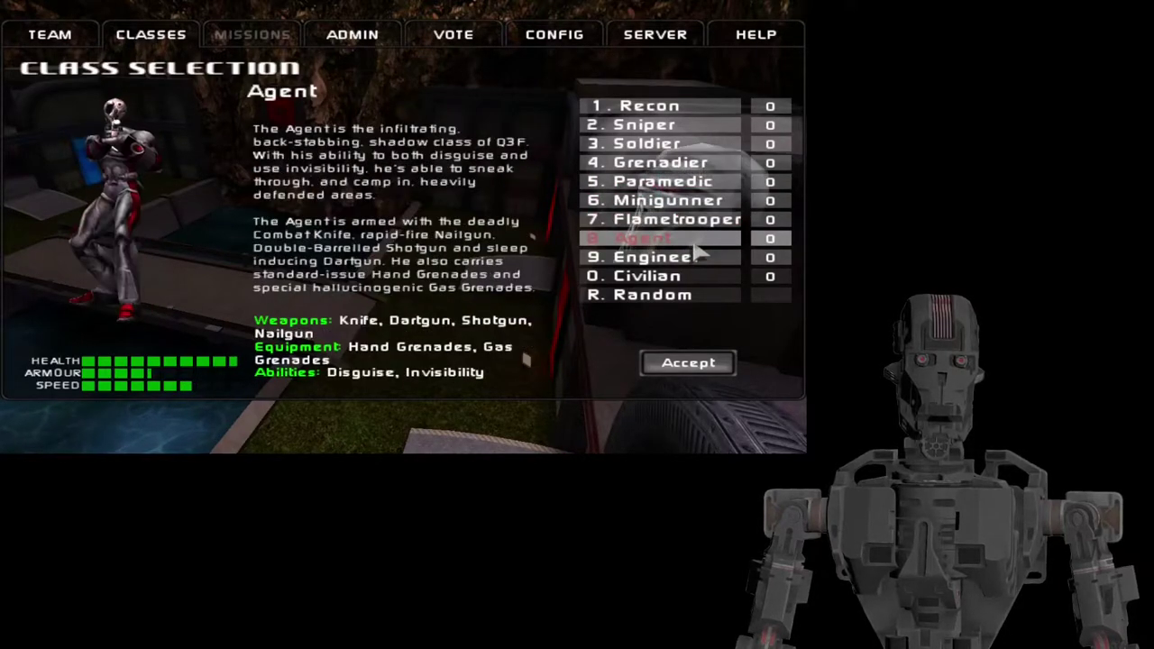
pyautogui.click(696, 257)
pyautogui.click(695, 239)
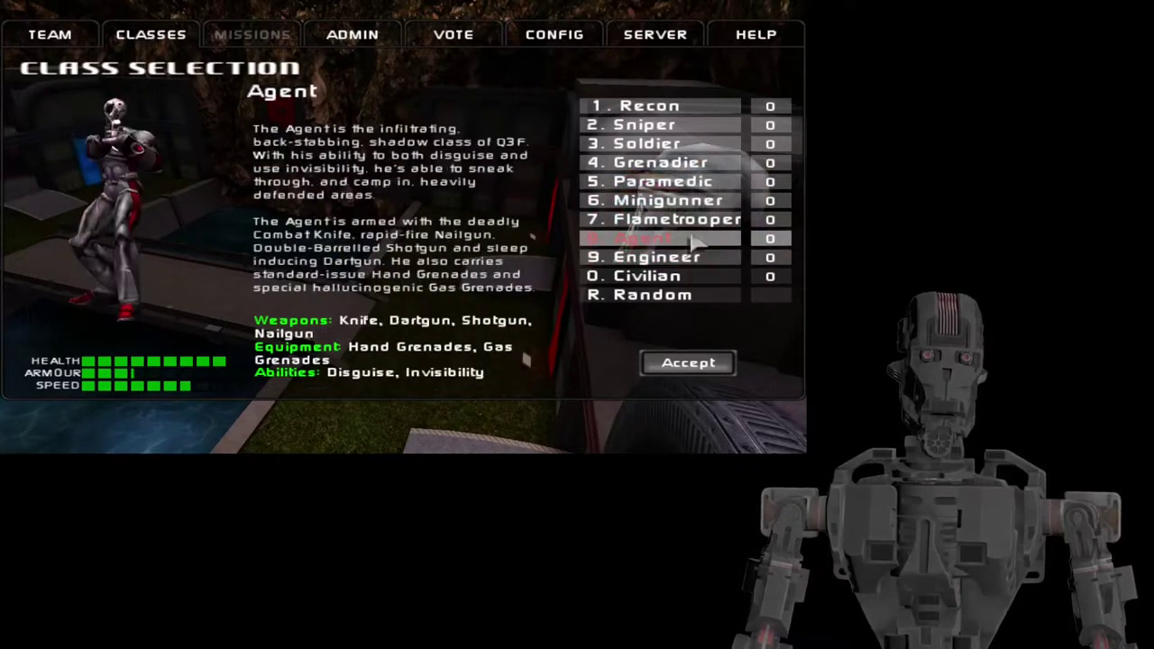
# - Preview the Recon, Sniper, Soldier and Grenadier classes, and spawn as an Engineer
pyautogui.click(695, 109)
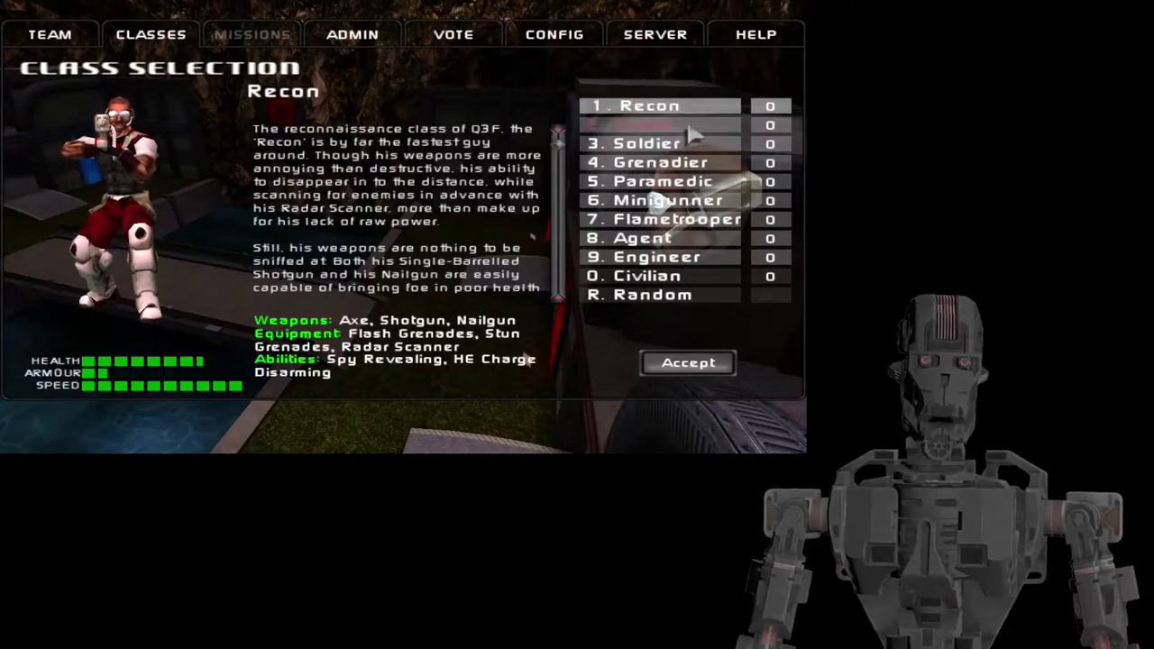
pyautogui.click(690, 131)
pyautogui.click(692, 144)
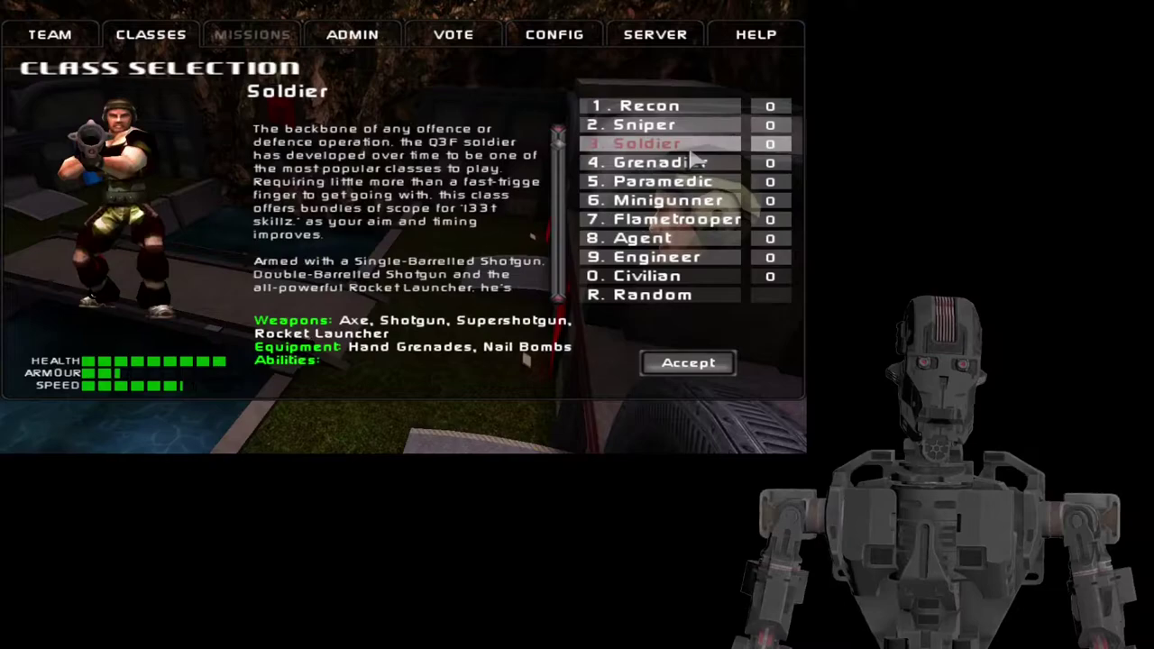
pyautogui.click(705, 164)
pyautogui.click(703, 259)
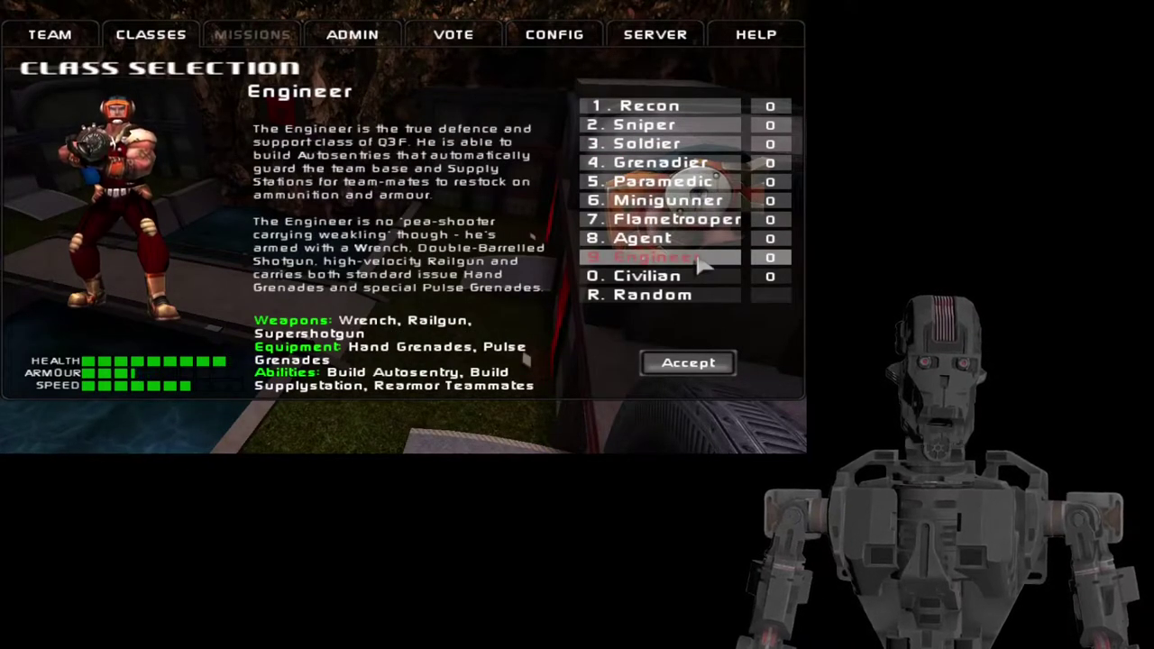
pyautogui.click(696, 362)
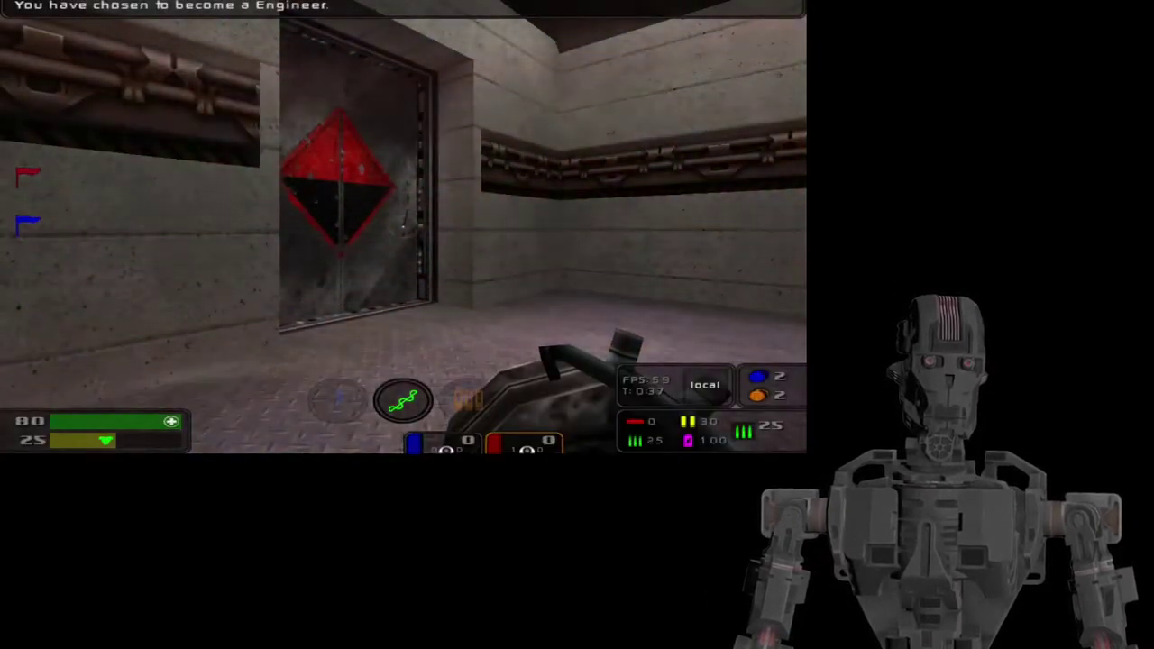
# - Resupply armour and ammunition in the red spawn area and follow the curved corridor out to the battlements
pyautogui.press('d')
pyautogui.press('w')
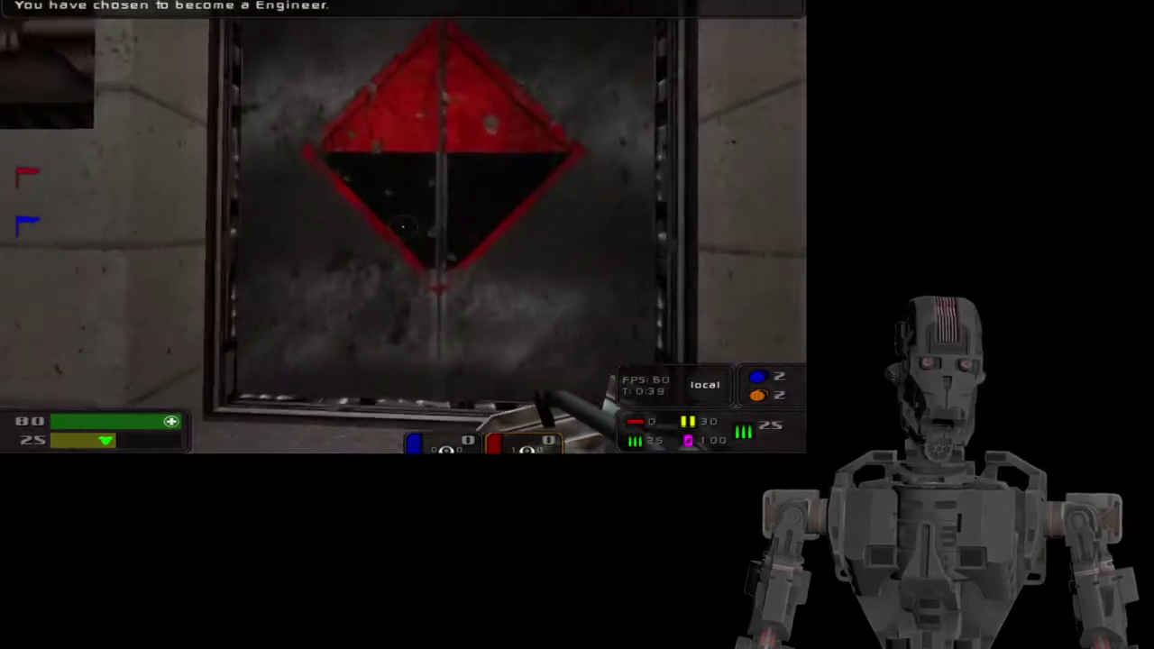
pyautogui.press('s')
pyautogui.press('w')
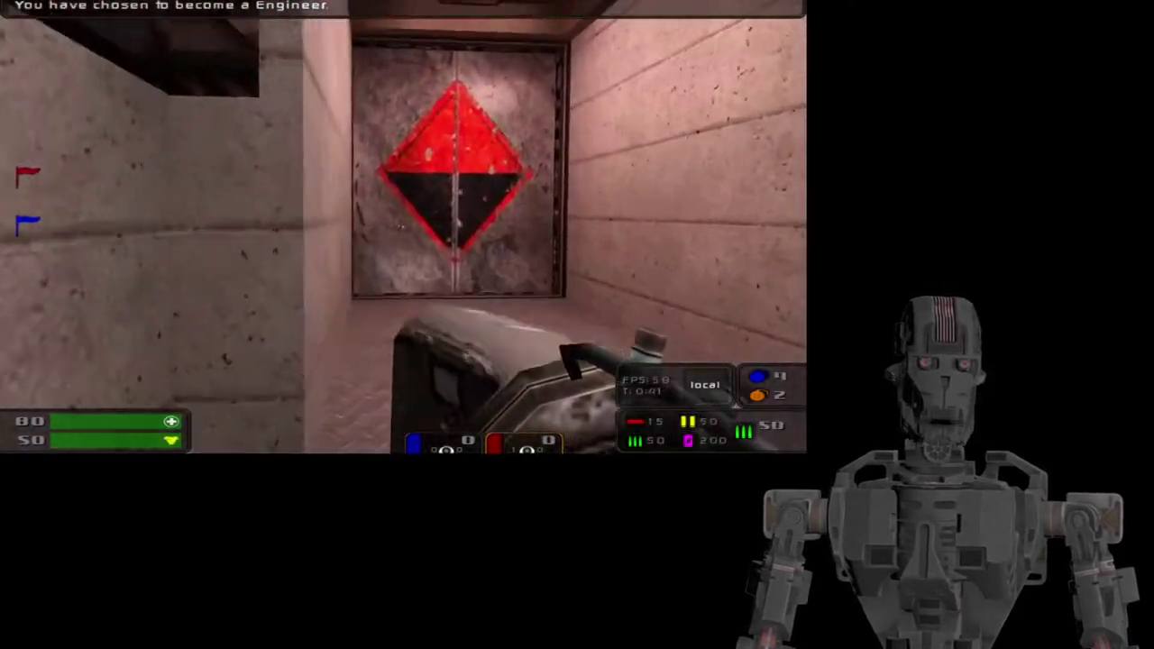
pyautogui.press('w')
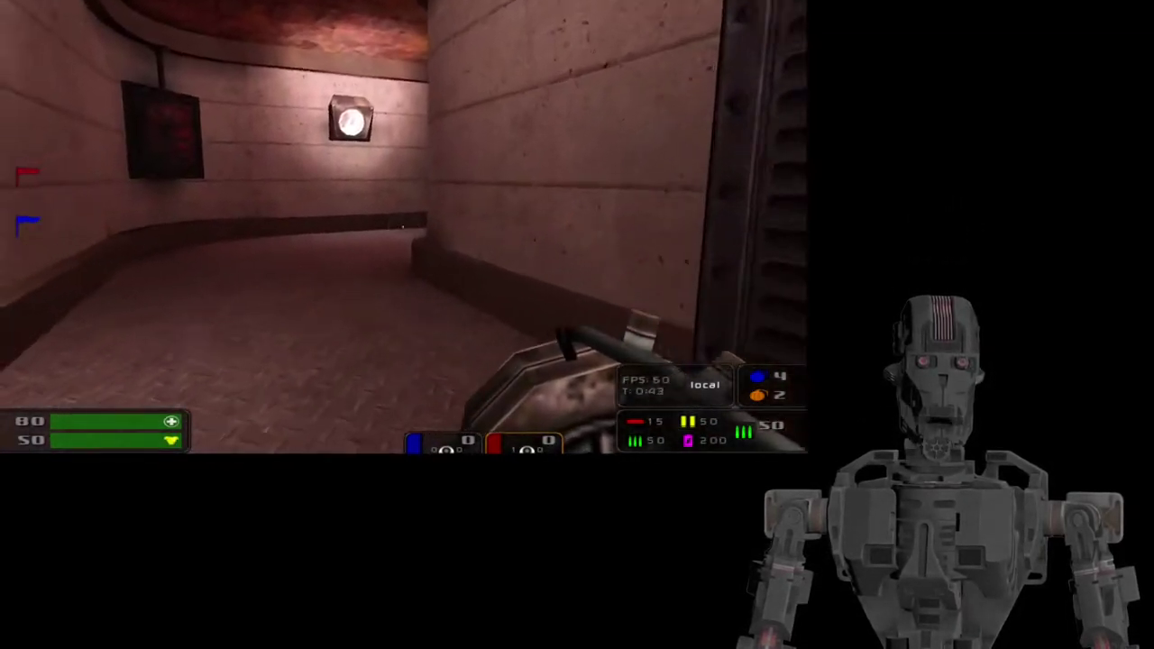
pyautogui.press('w')
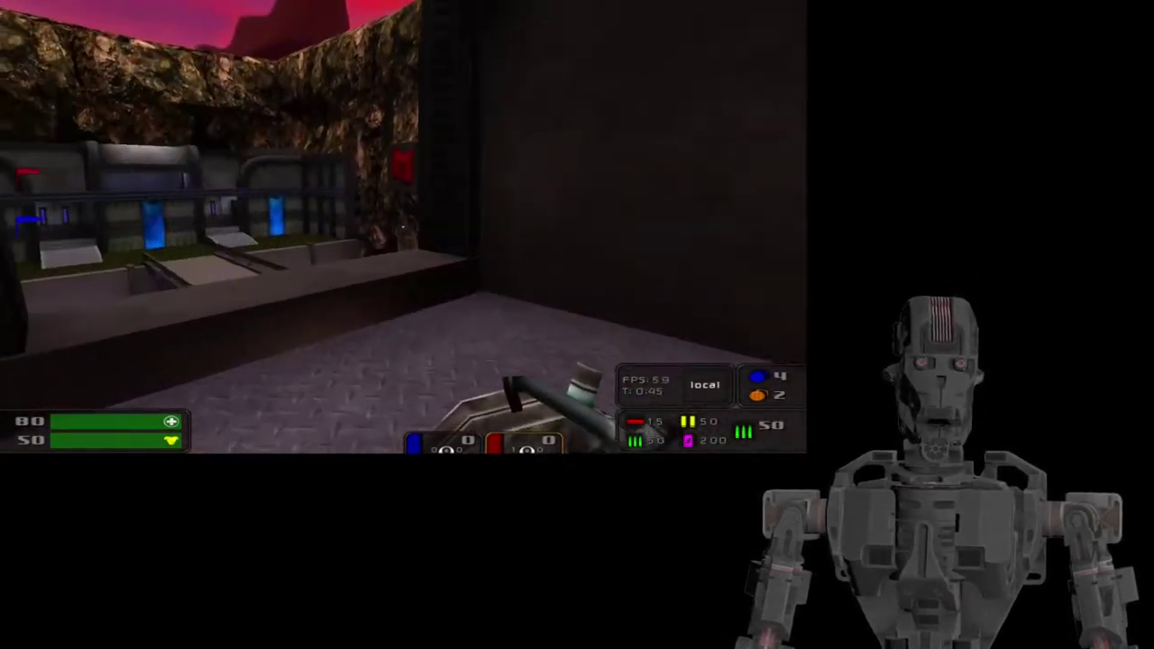
# - Go down to the grass in front of the red fort and walk onto the bridge toward the blue fort
pyautogui.press('w')
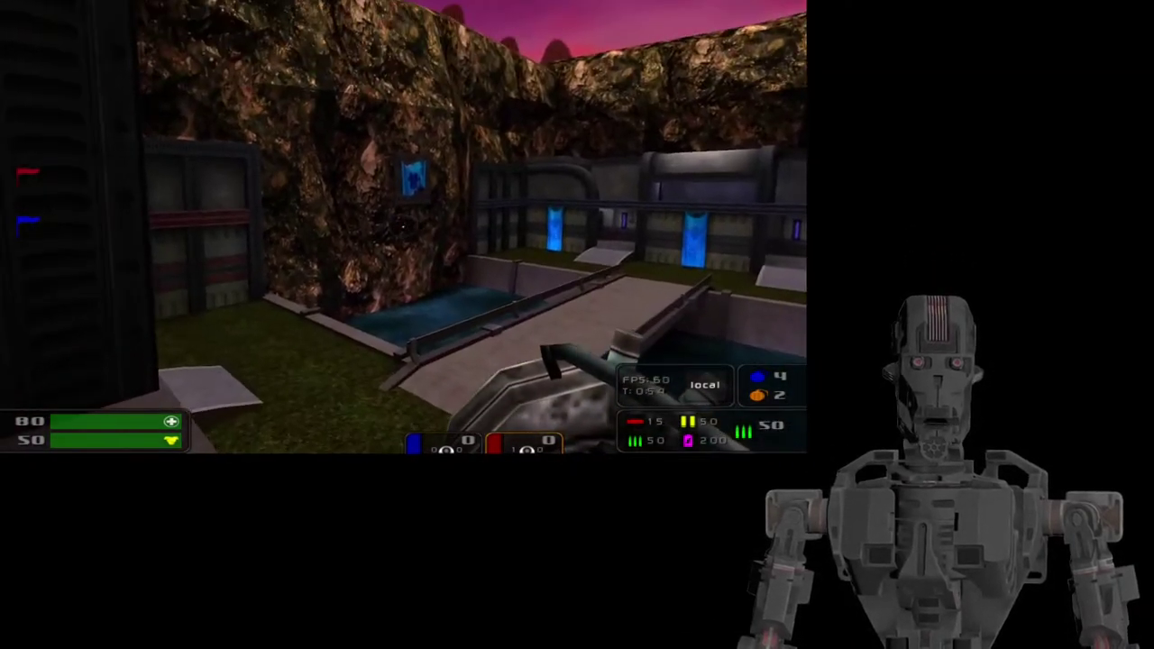
pyautogui.press('w')
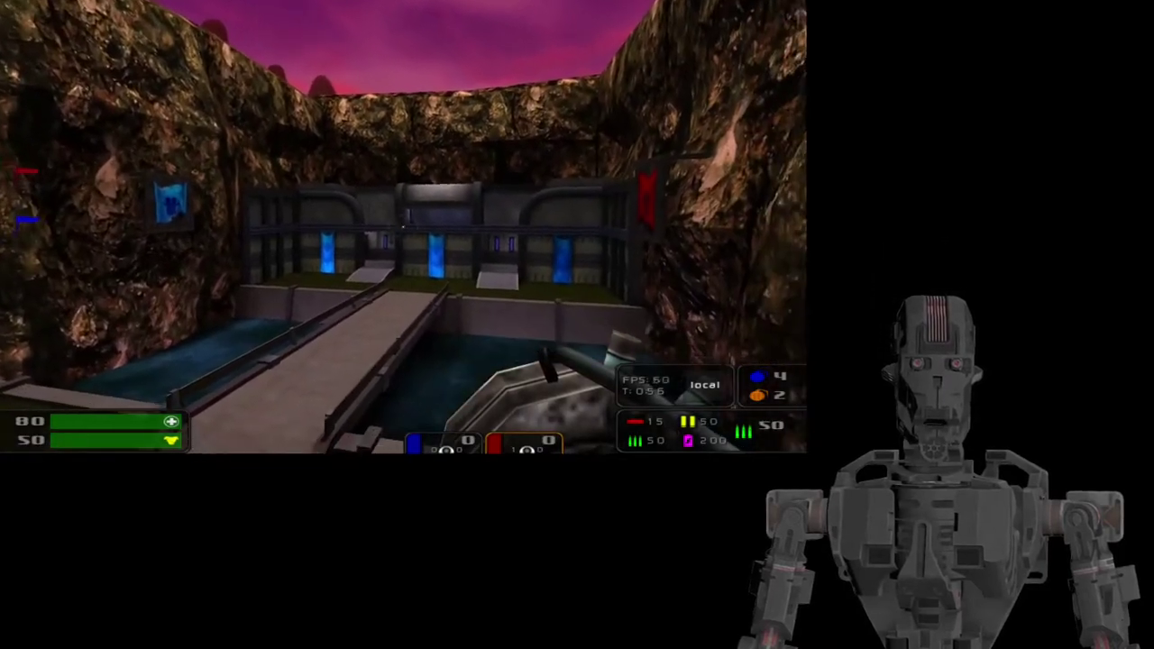
pyautogui.press('s')
pyautogui.press('w')
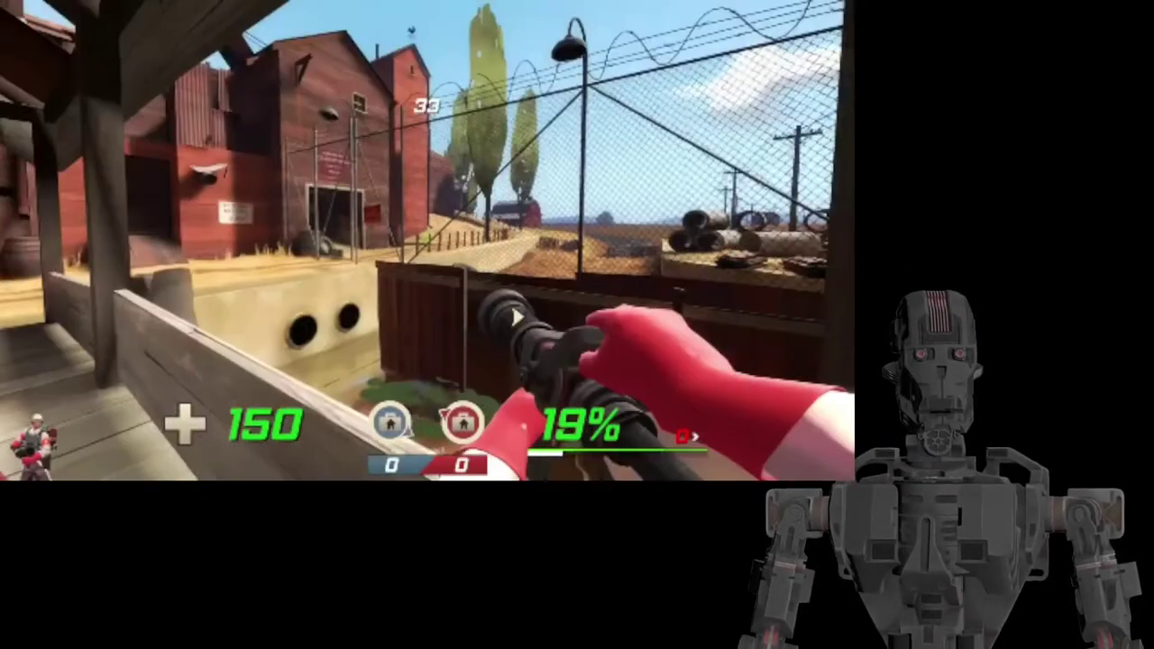
pyautogui.press('g')
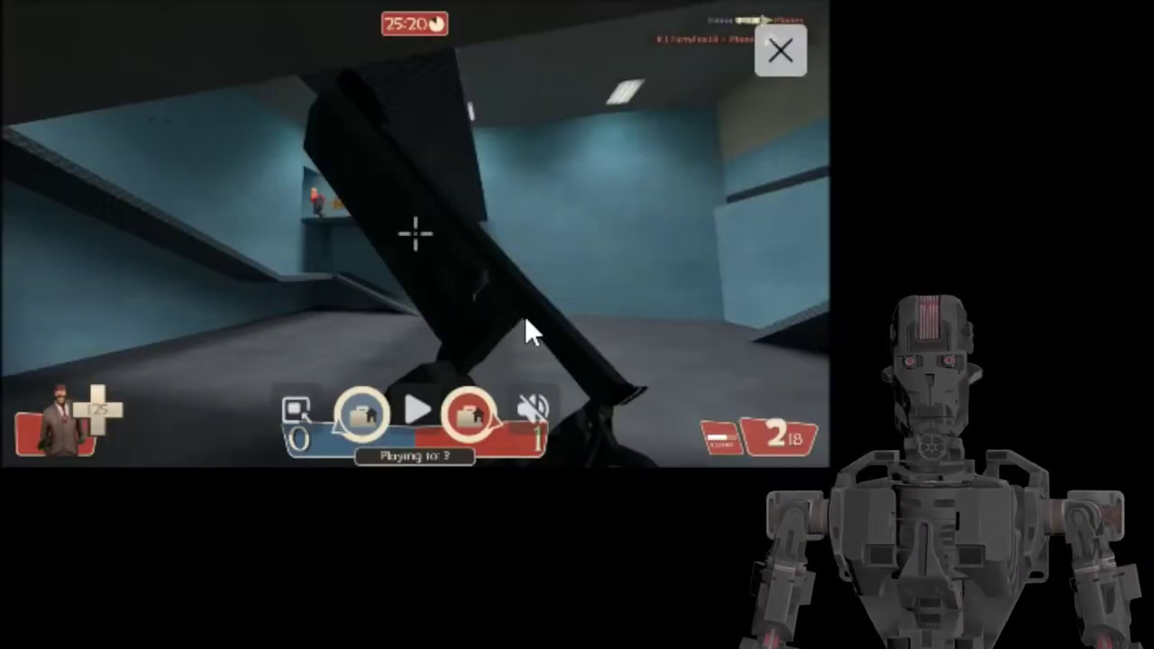
pyautogui.click(414, 408)
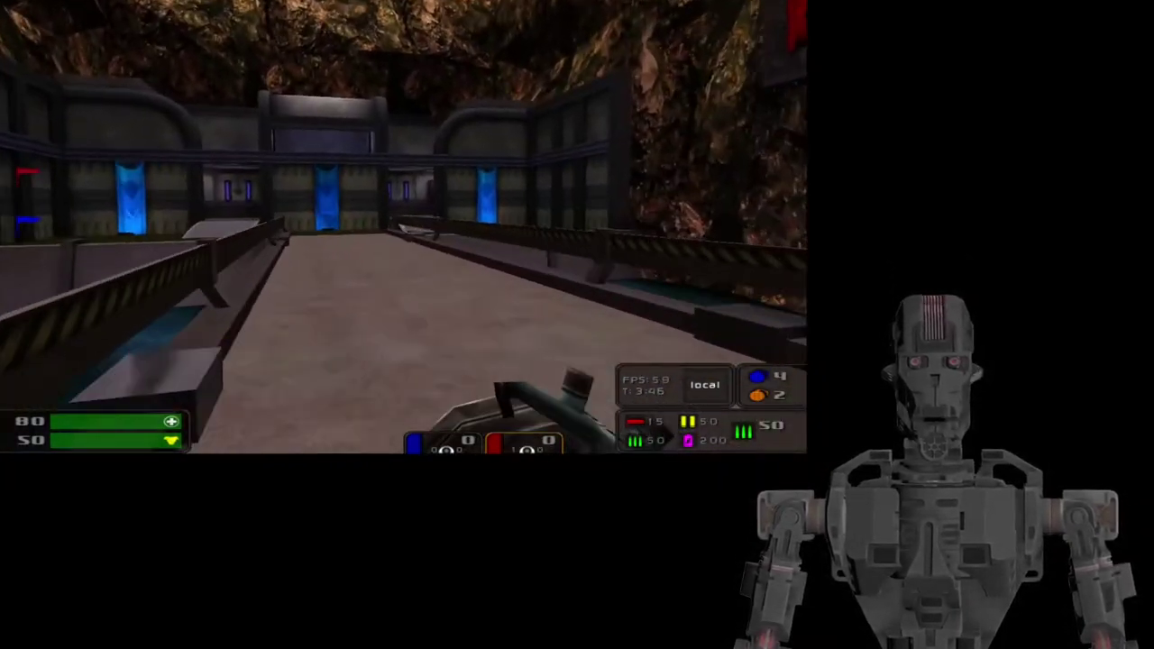
# - Cross the bridge, enter the blue fort by its entrance ramp and go through the hallways to the inner ramp
pyautogui.press('w')
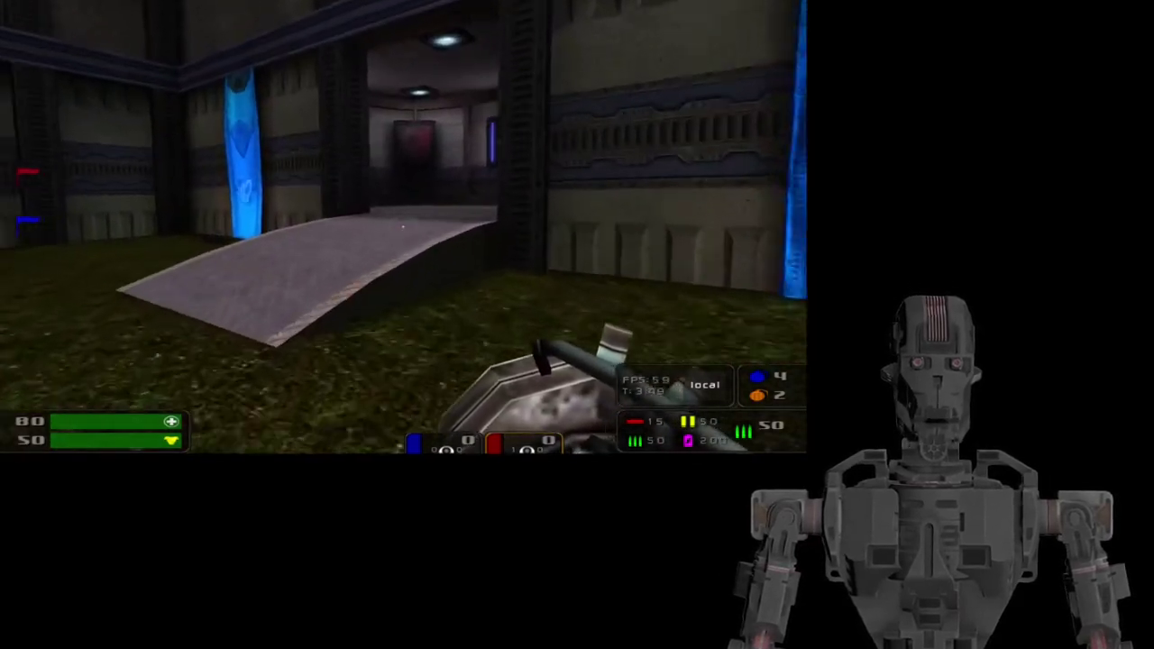
pyautogui.press('w')
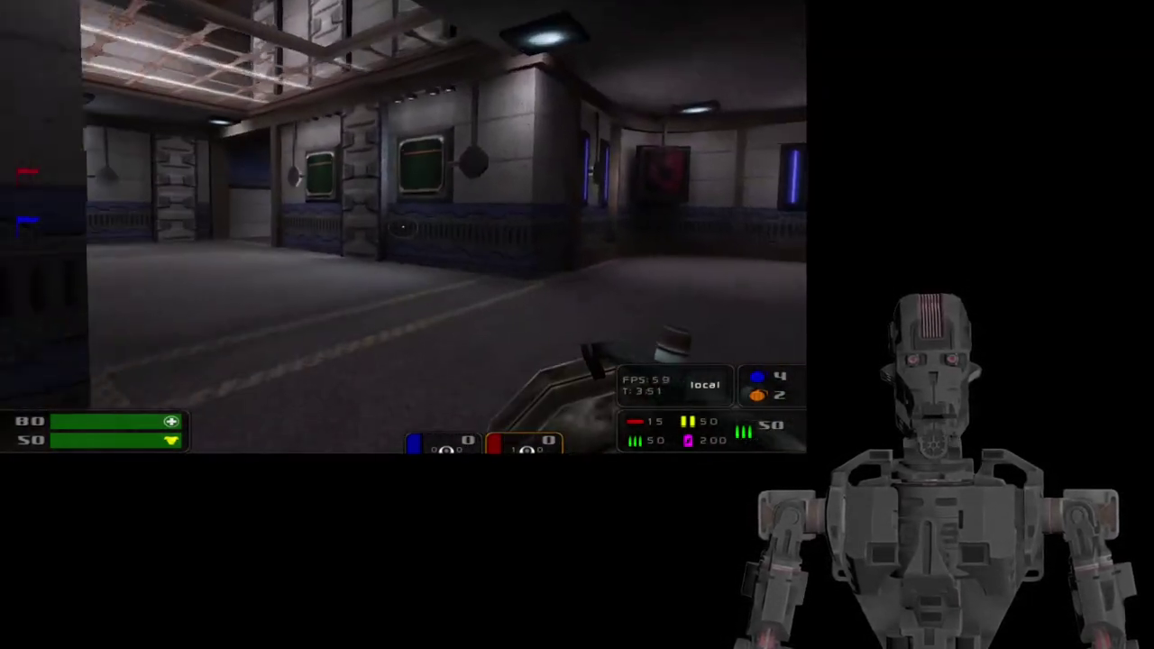
pyautogui.press('w')
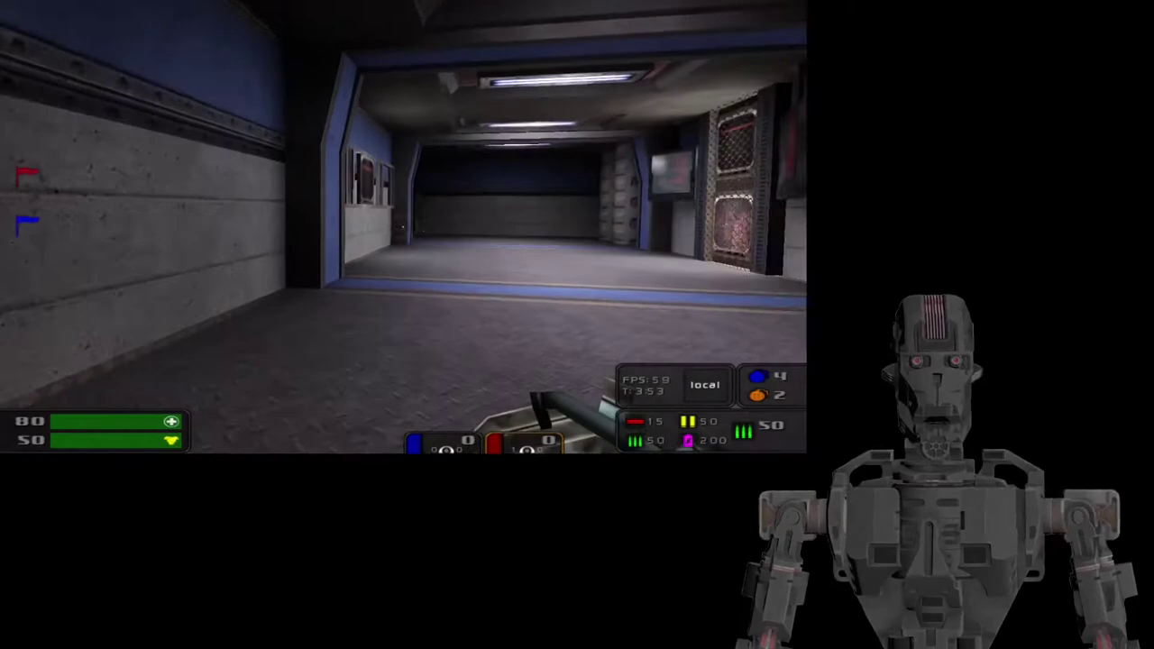
pyautogui.press('w')
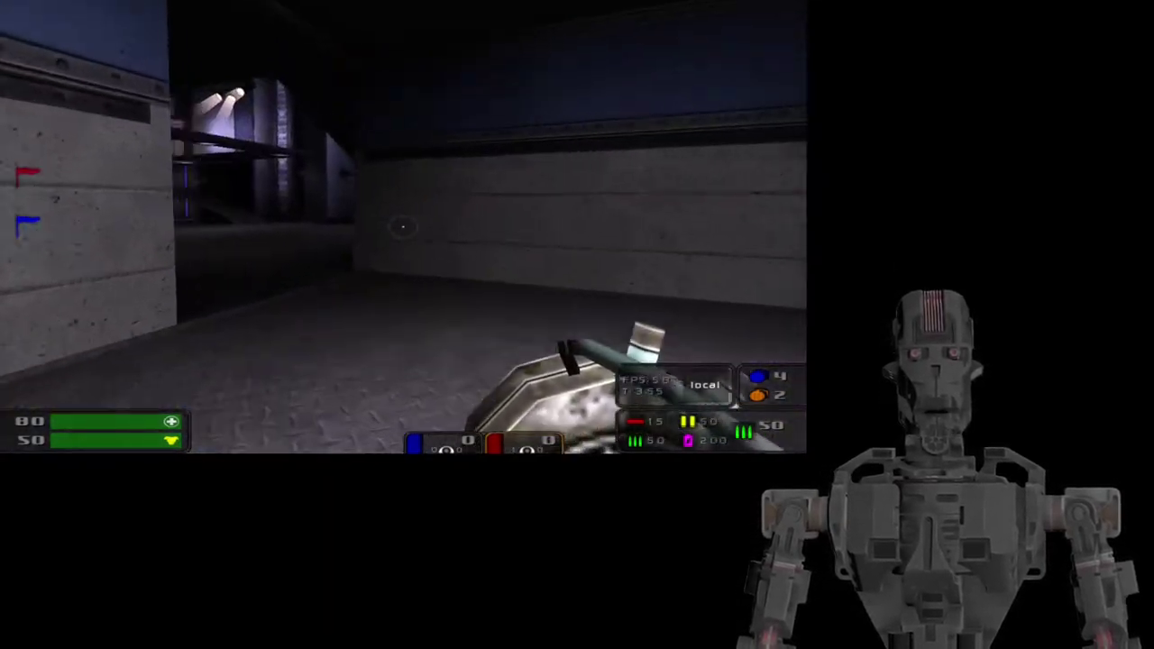
pyautogui.press('w')
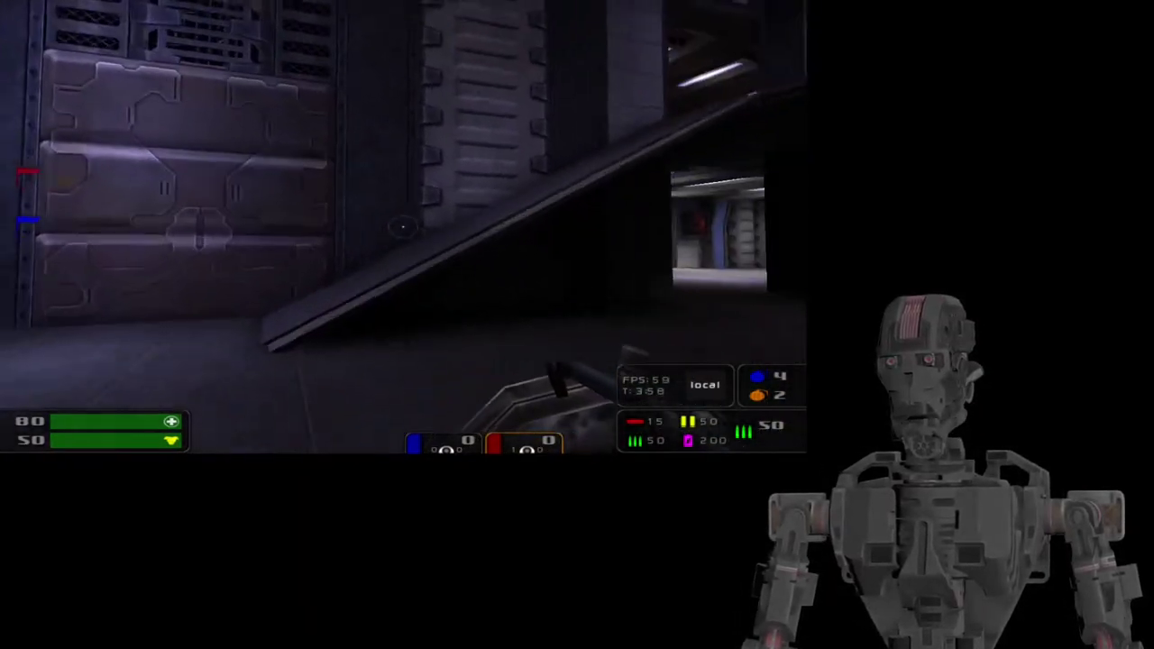
# - Climb the inner ramp and follow the curved corridor to the blue battlements overlooking the bridge and red fort
pyautogui.press('w')
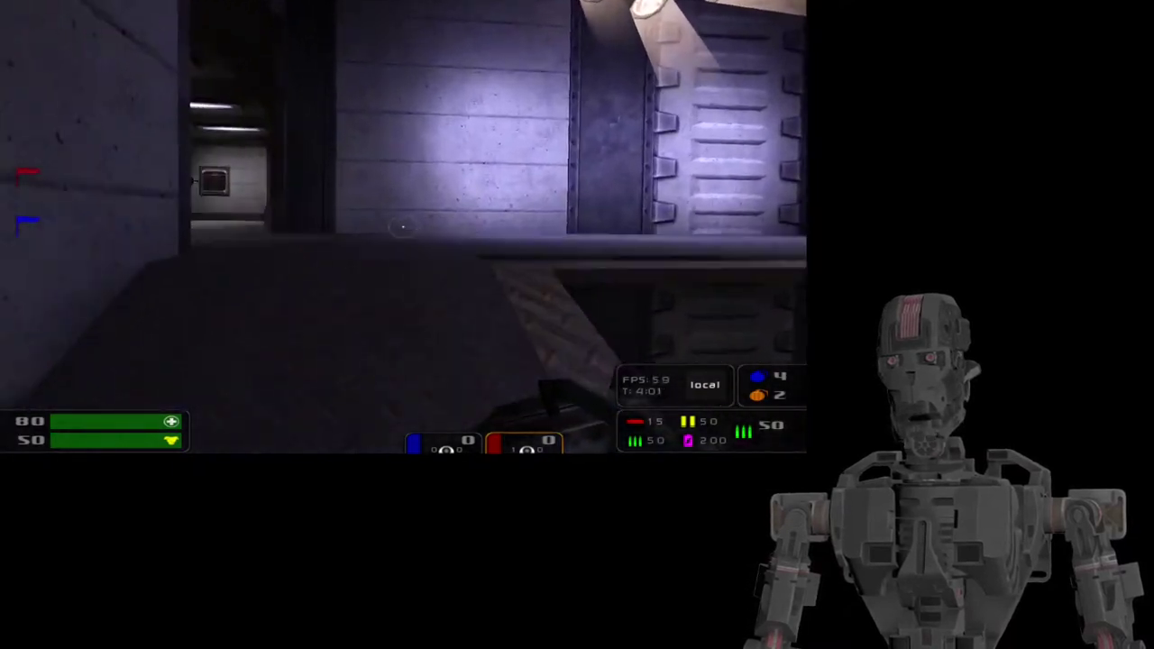
pyautogui.press('w')
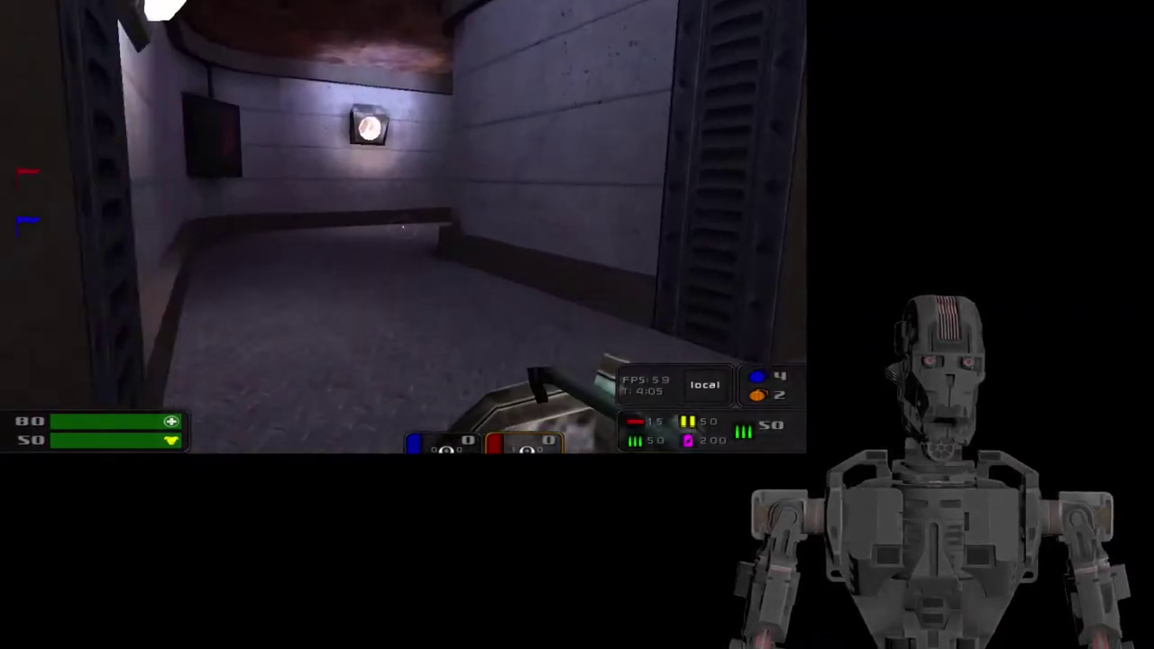
pyautogui.press('w')
pyautogui.press('w')
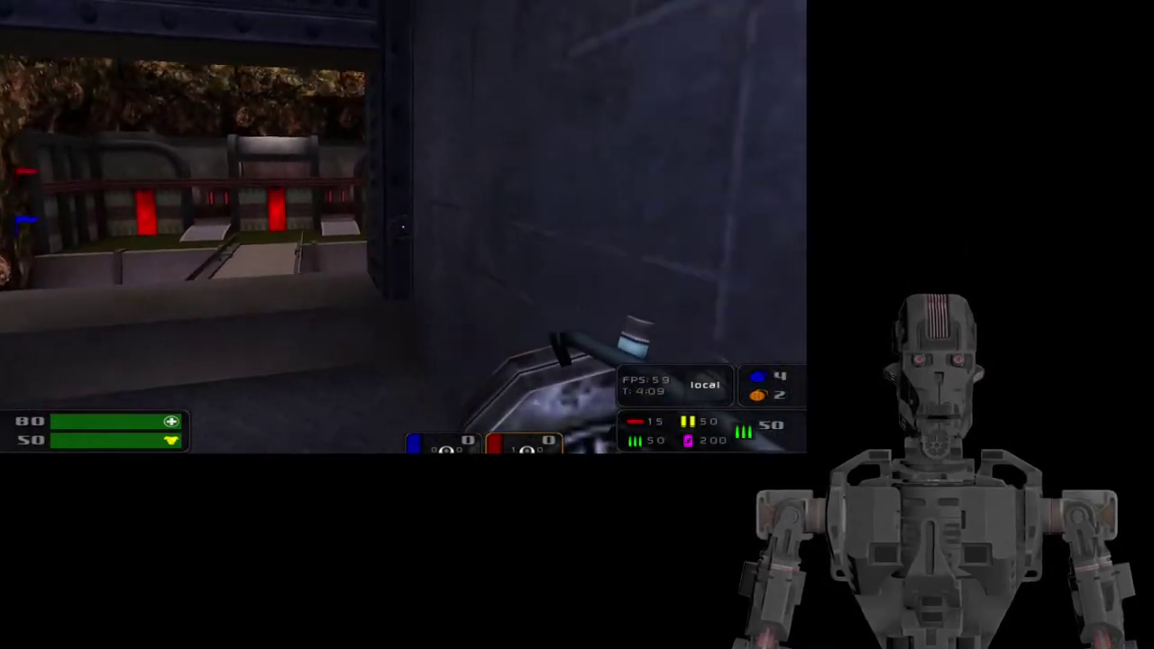
pyautogui.press('w')
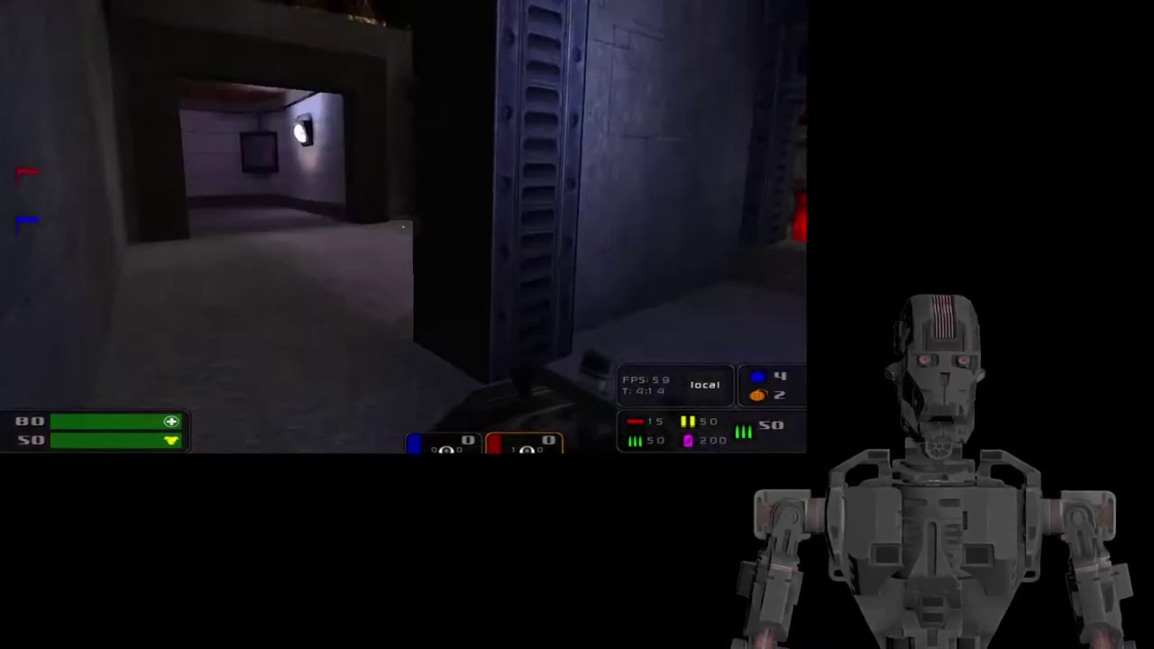
pyautogui.press('w')
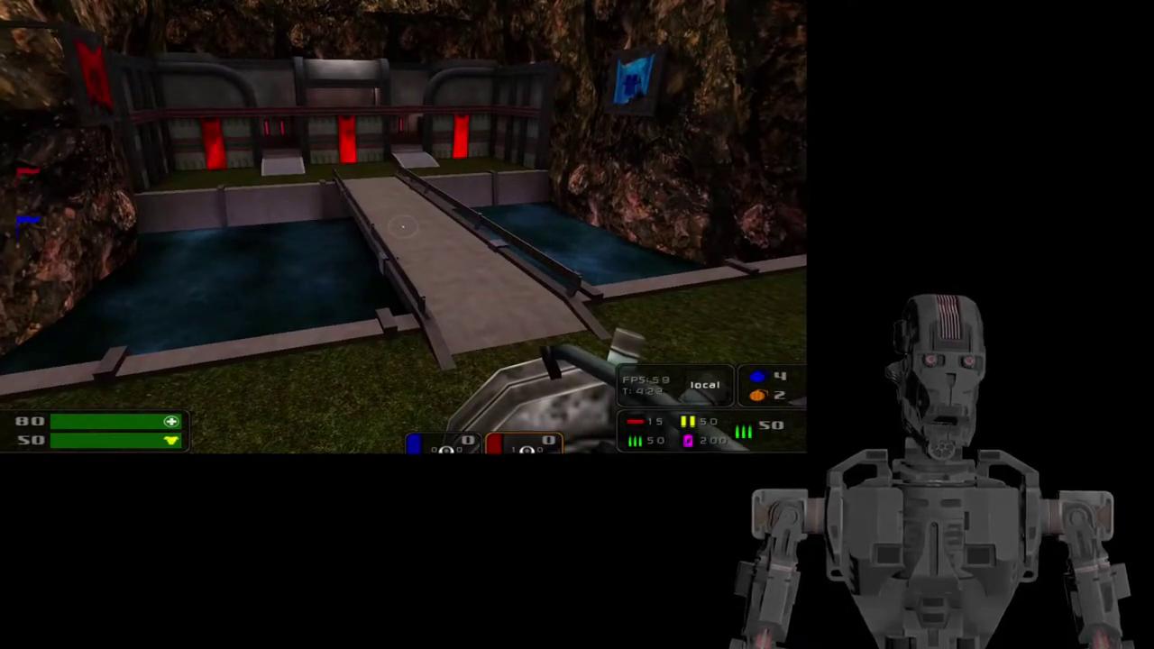
# - Return from the battlements through the curved corridor and make for the large round shaft in the rocky ground
pyautogui.press('s')
pyautogui.press('w')
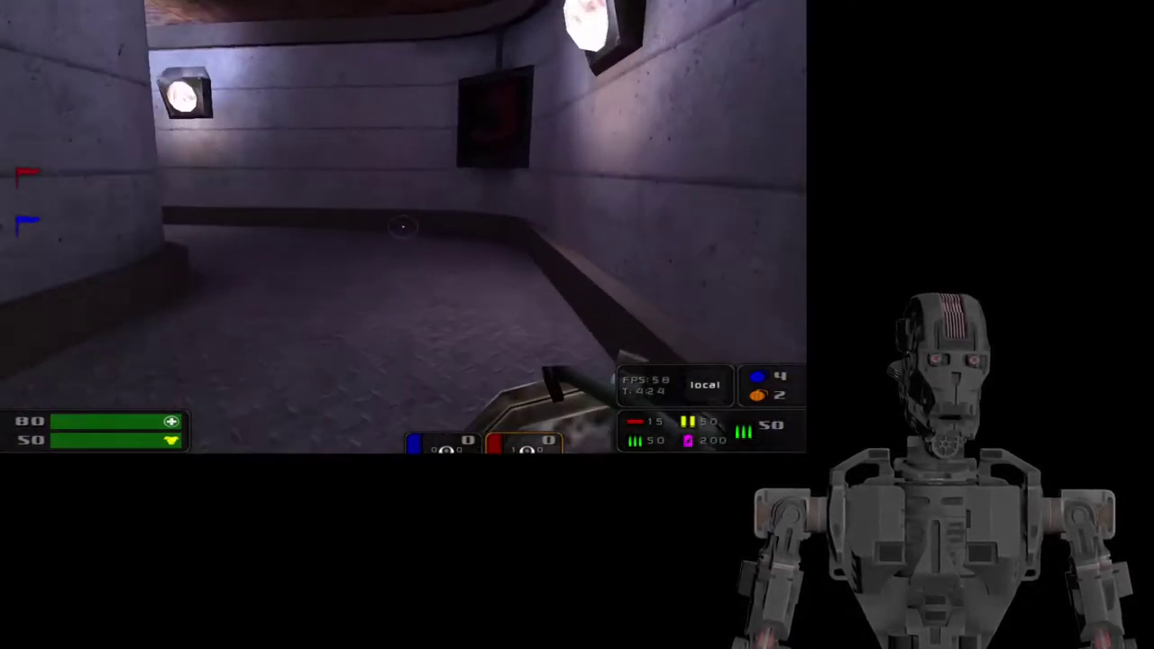
pyautogui.press('w')
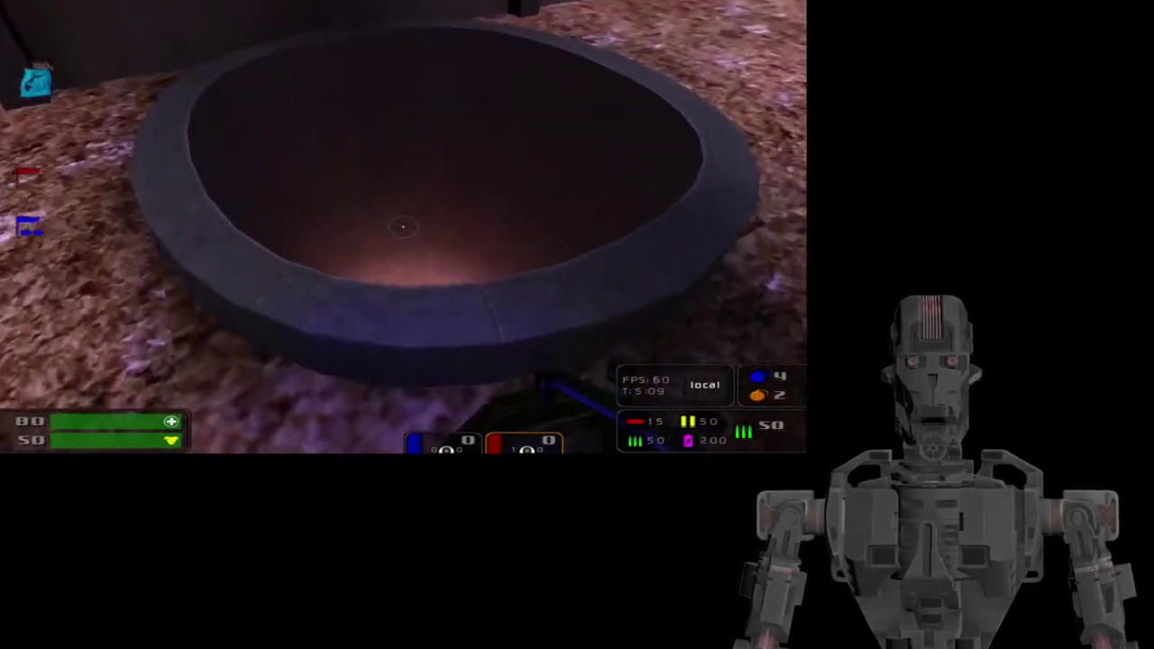
# - Drop into the large round shaft, follow its tunnel and carry the blue flag back to the red fort to capture it
pyautogui.press('w')
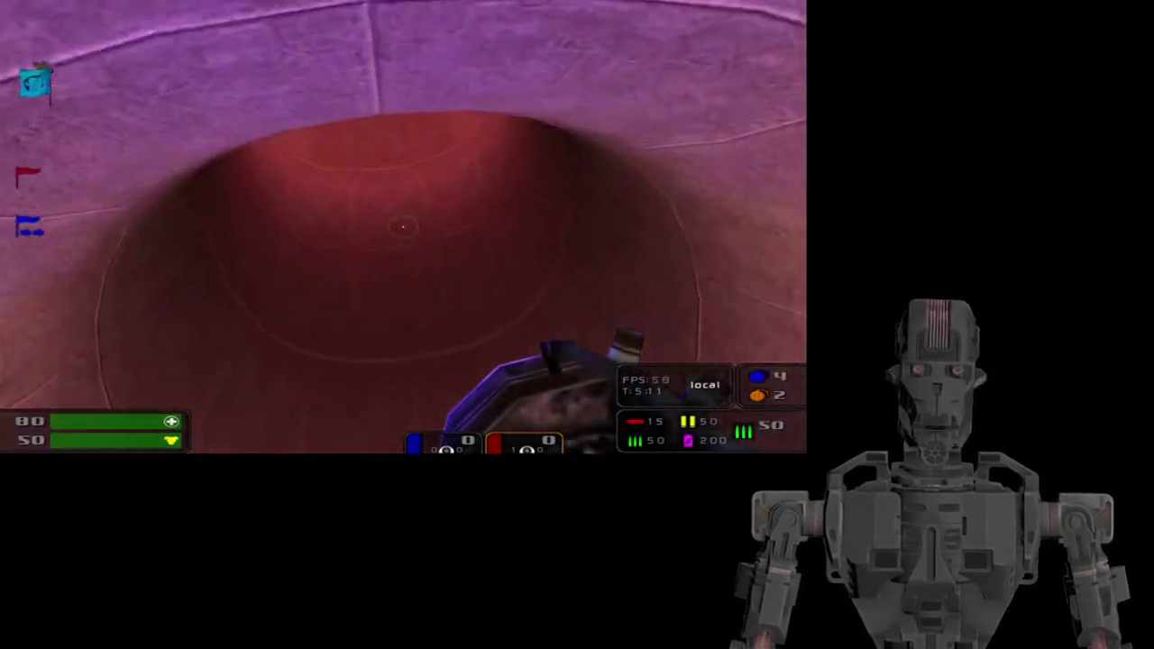
pyautogui.press('w')
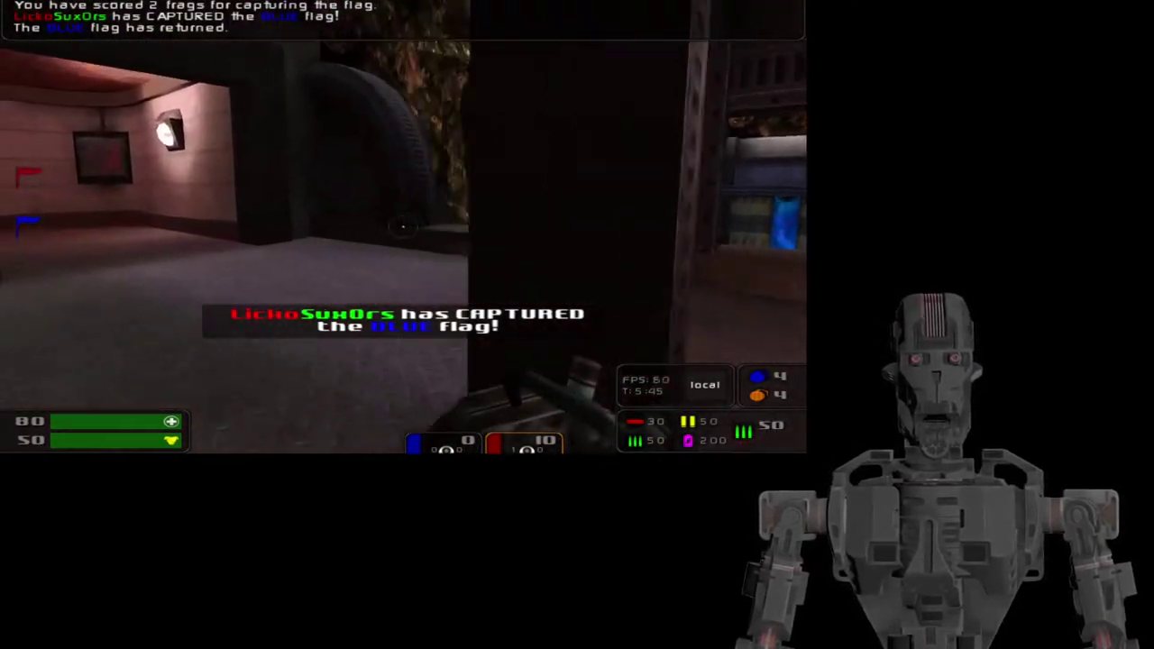
pyautogui.press('w')
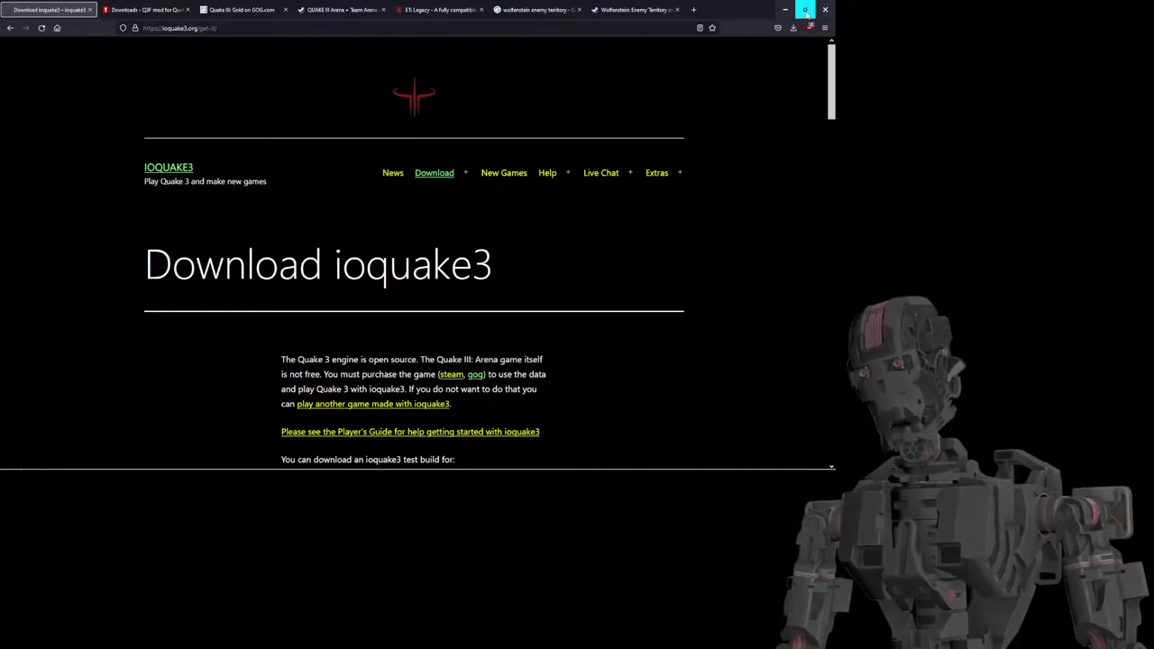
# - Switch to the browser and examine the Windows, macOS and Linux builds offered on the Download ioquake3 page
pyautogui.doubleClick(145, 259)
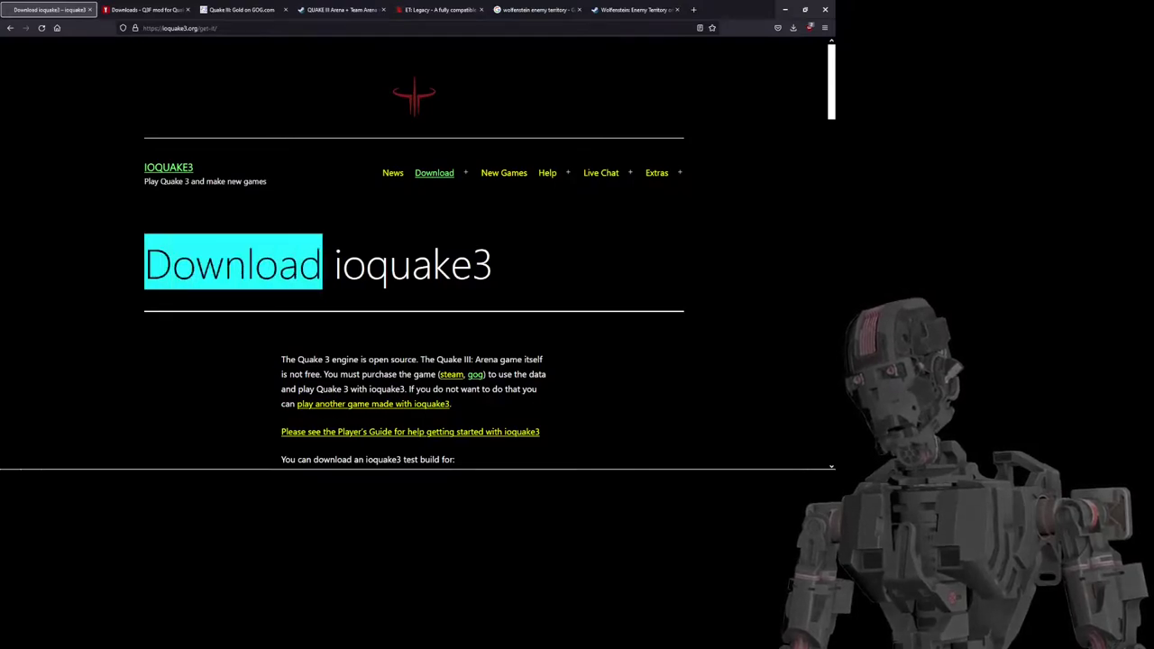
pyautogui.moveTo(145, 260); pyautogui.dragTo(525, 294)
pyautogui.click(458, 240)
pyautogui.scroll(-3, 458, 240)
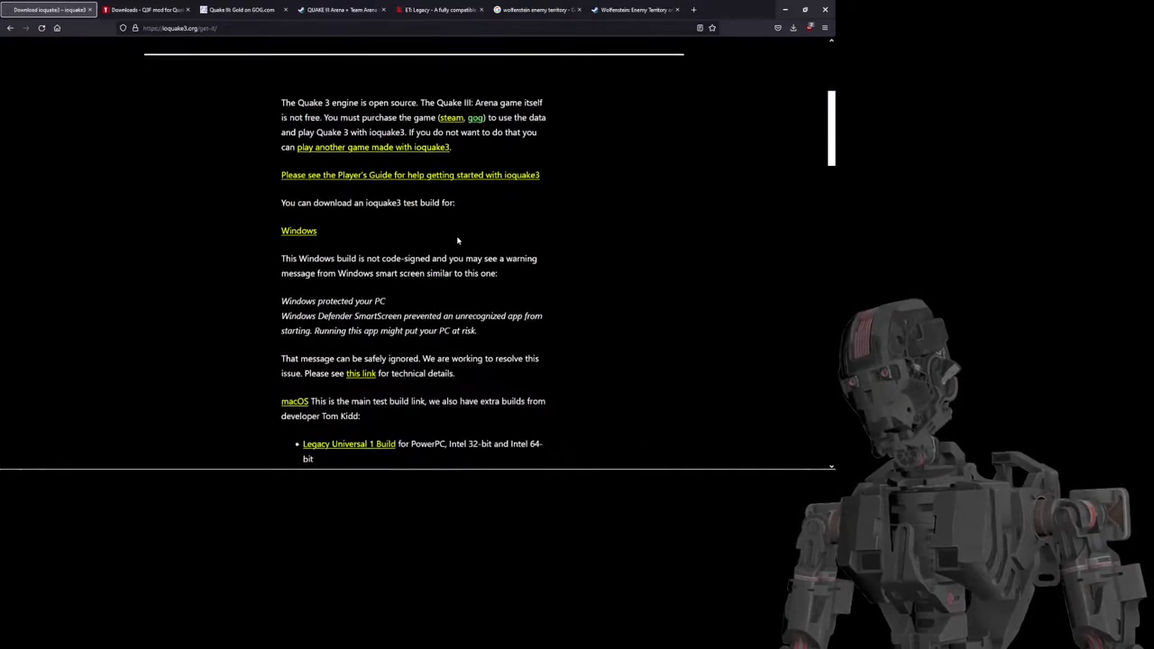
pyautogui.scroll(-2, 310, 172)
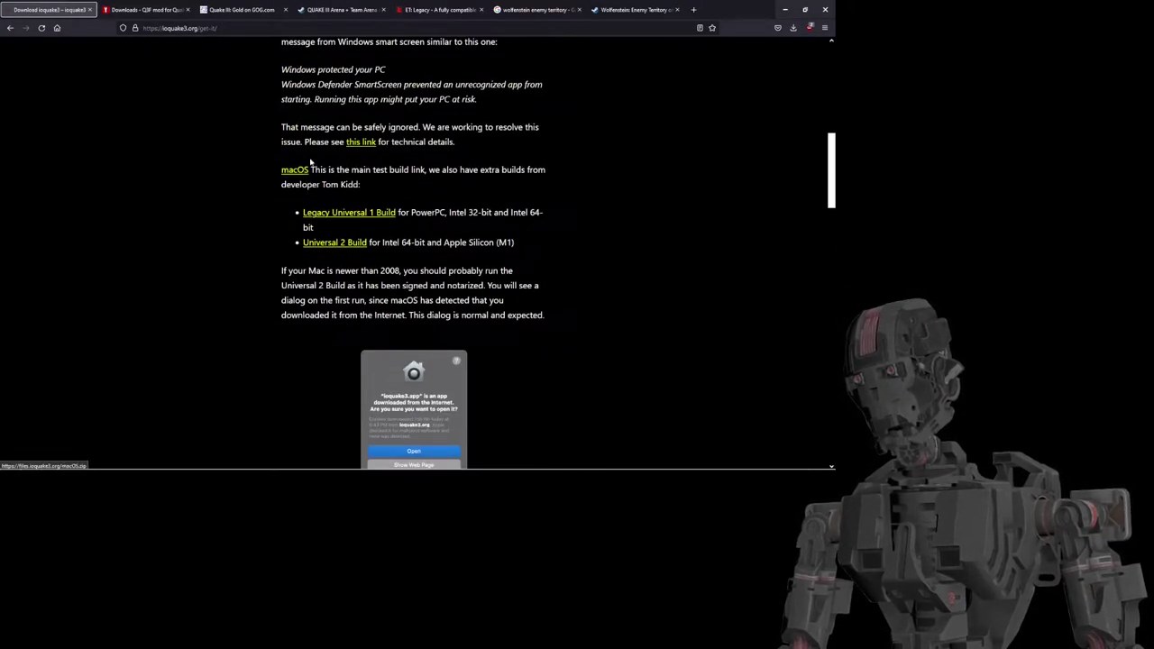
pyautogui.scroll(-3, 351, 190)
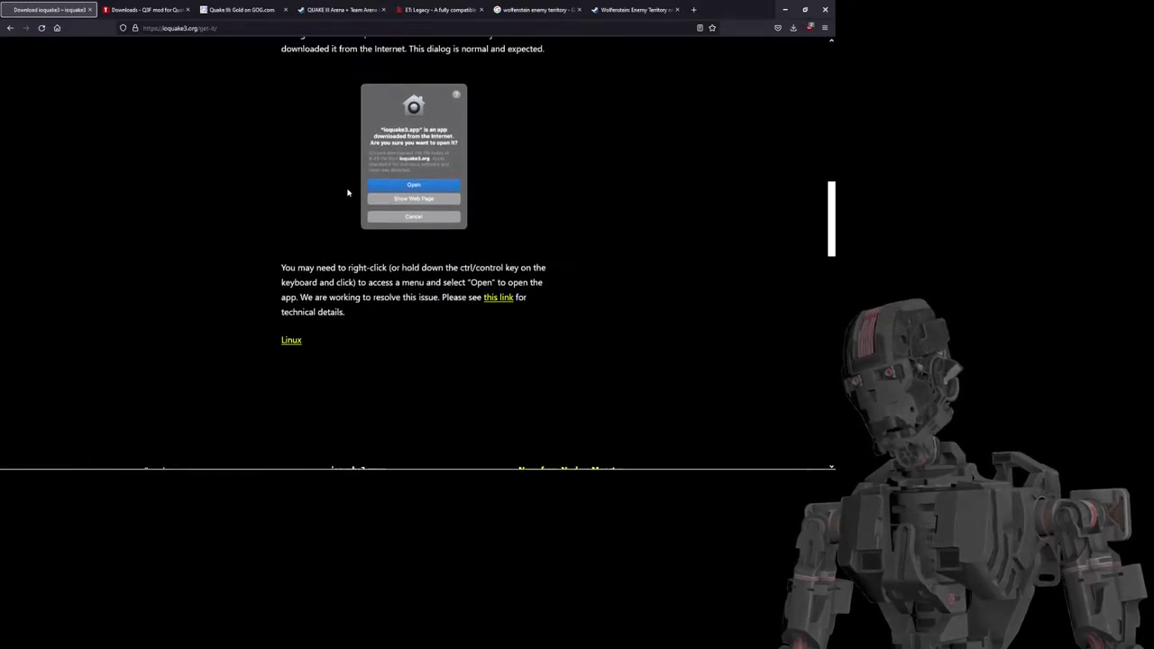
pyautogui.scroll(-1, 348, 192)
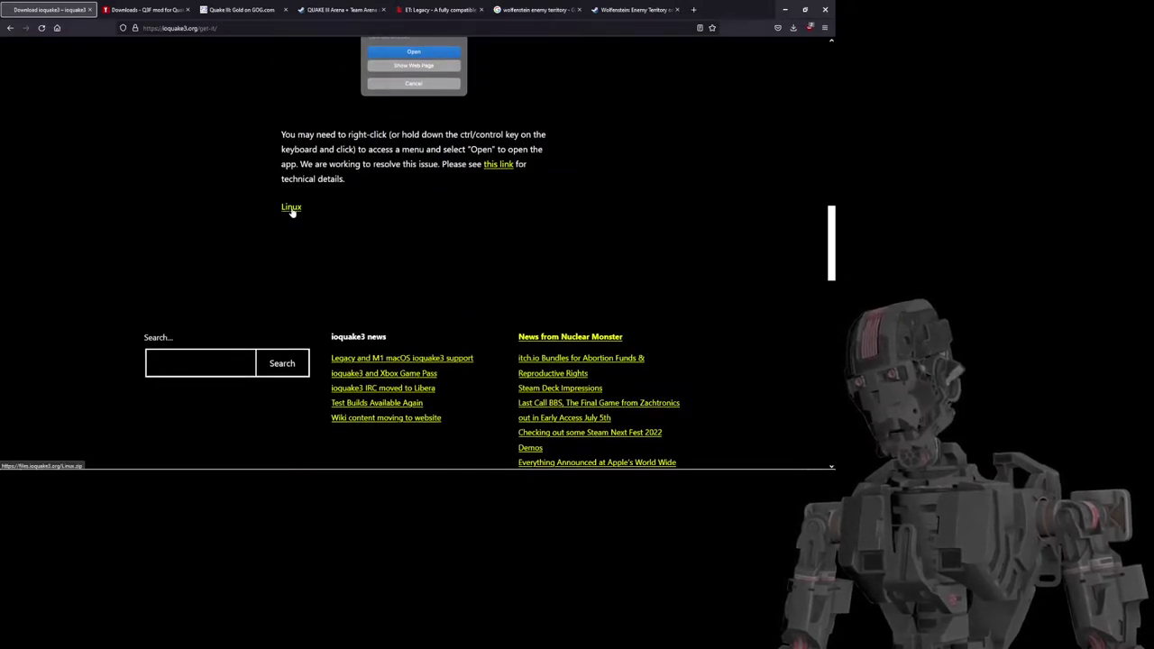
pyautogui.scroll(5, 369, 233)
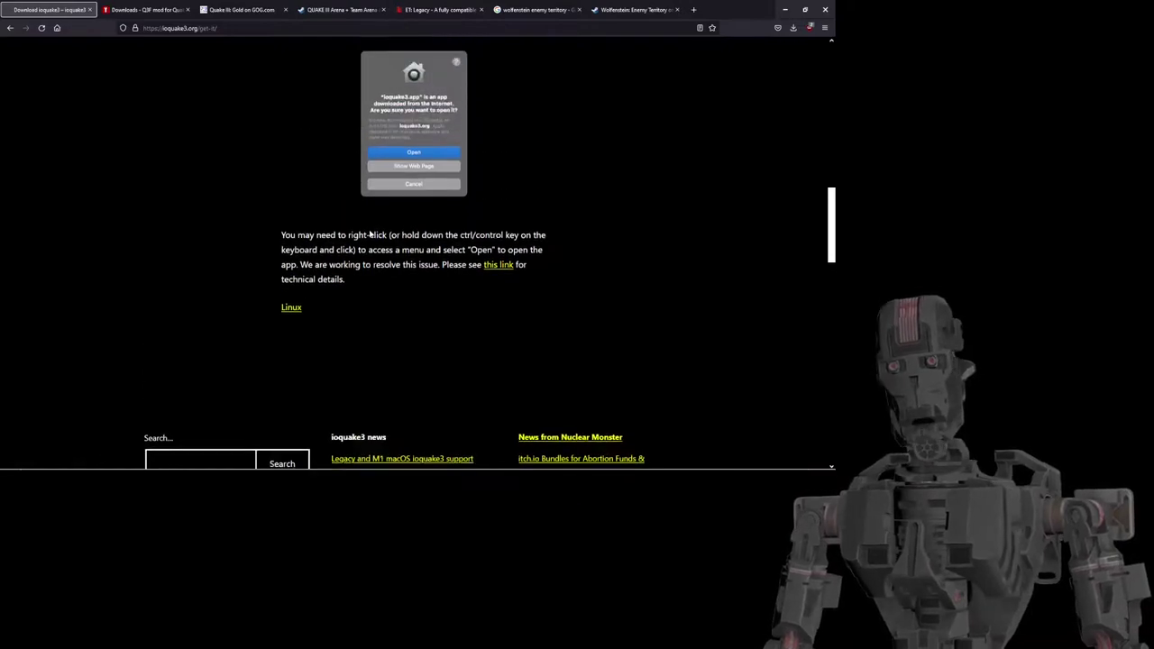
pyautogui.scroll(3, 368, 233)
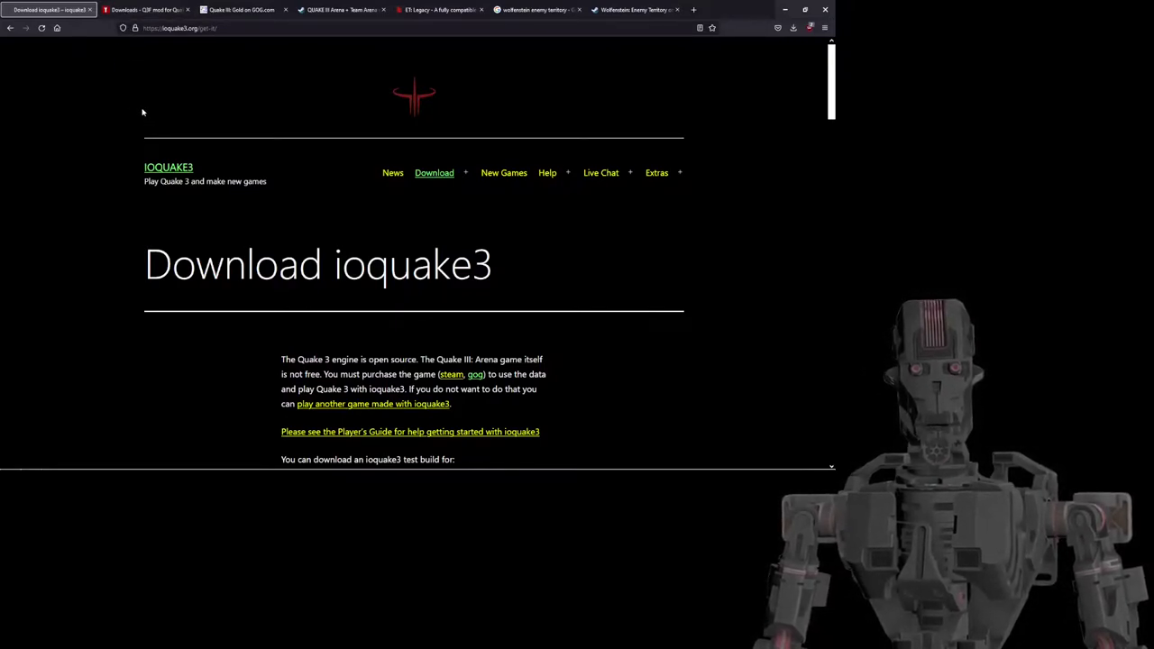
# - Open the Q3F mod's page on Mod DB and view its files section with the Quake 3 Fortress 2.2 FULL download
pyautogui.click(155, 11)
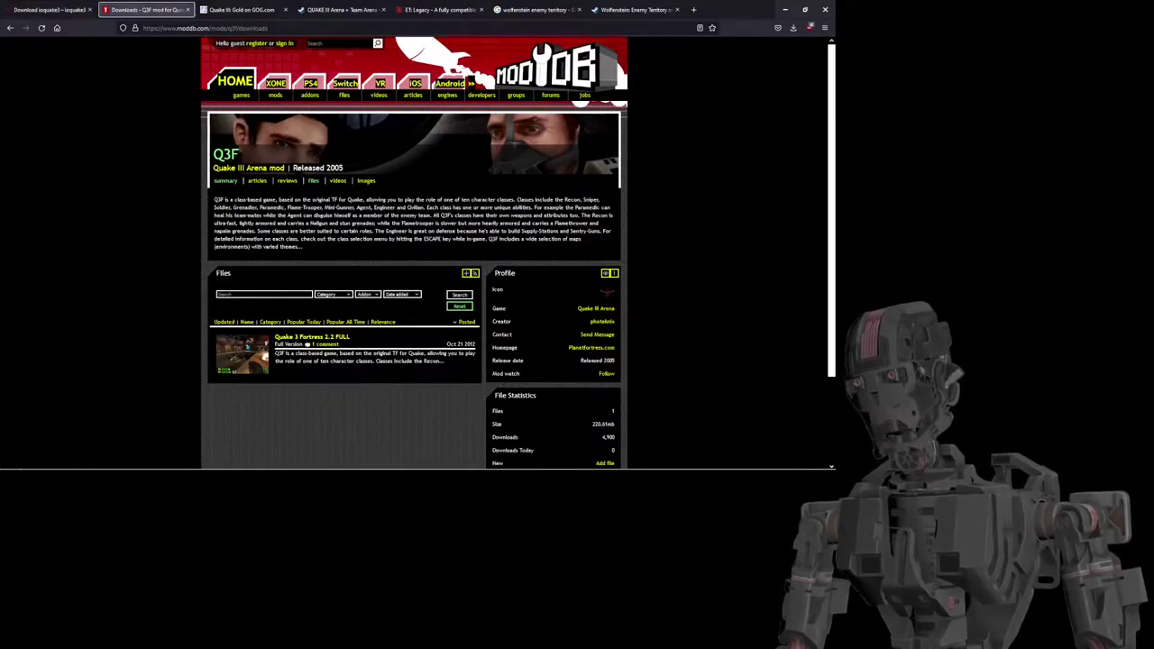
pyautogui.click(207, 28)
pyautogui.click(207, 28)
pyautogui.click(63, 137)
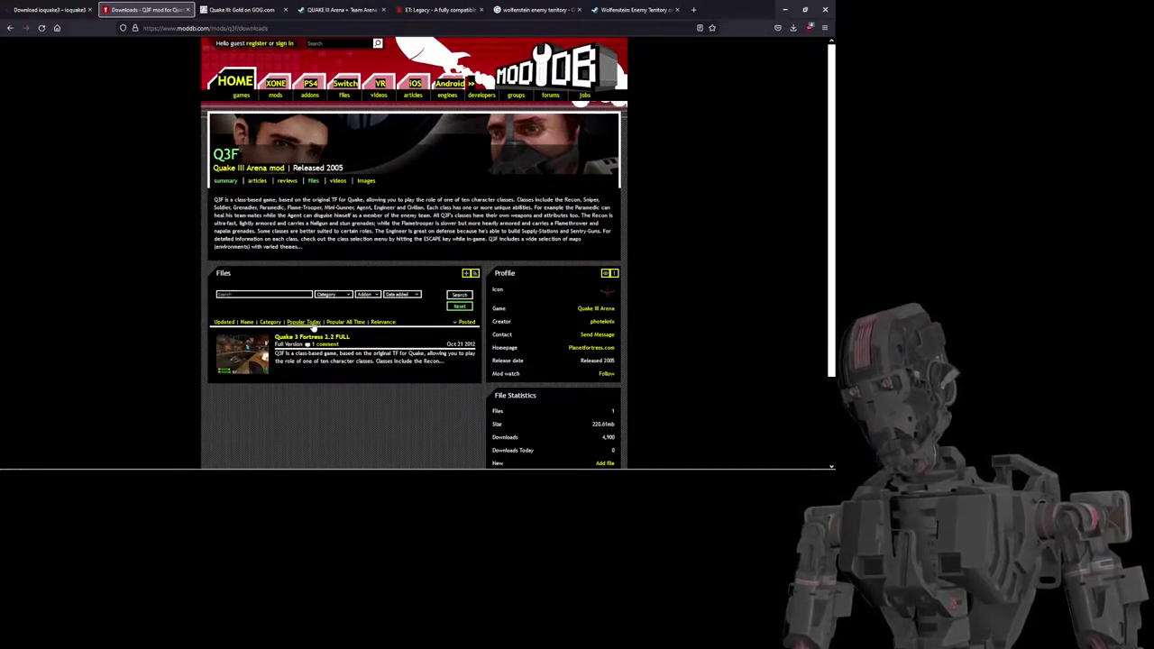
pyautogui.click(313, 183)
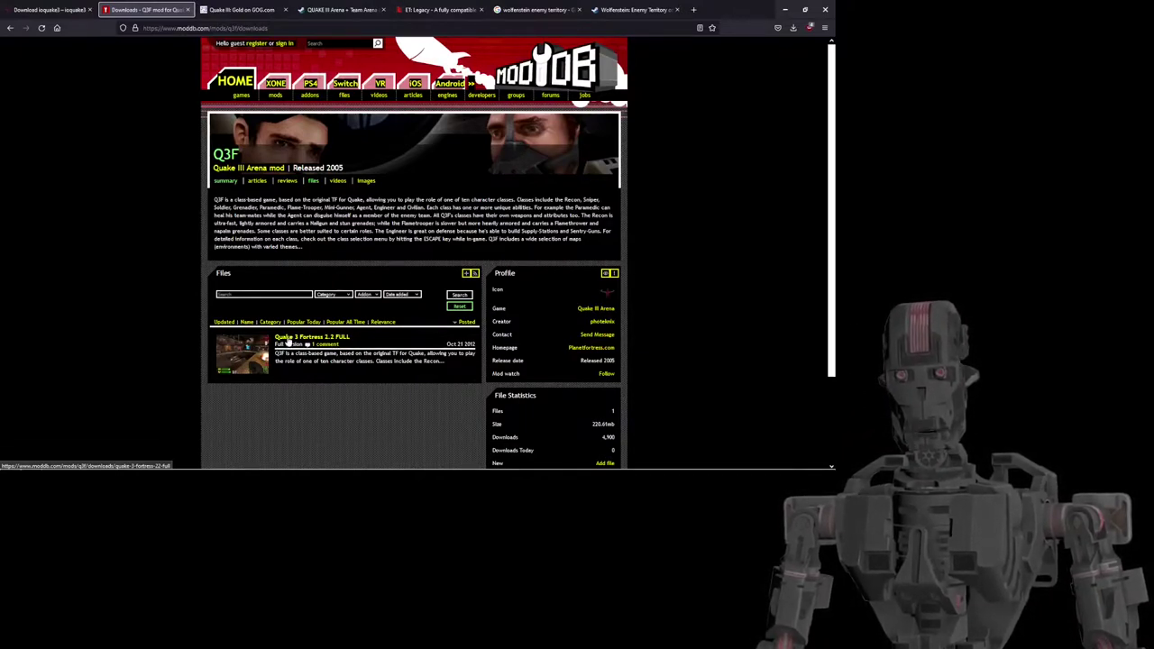
# - Compare the Quake III: Gold page on GOG with the QUAKE III Arena + Team Arena package page on Steam
pyautogui.click(243, 11)
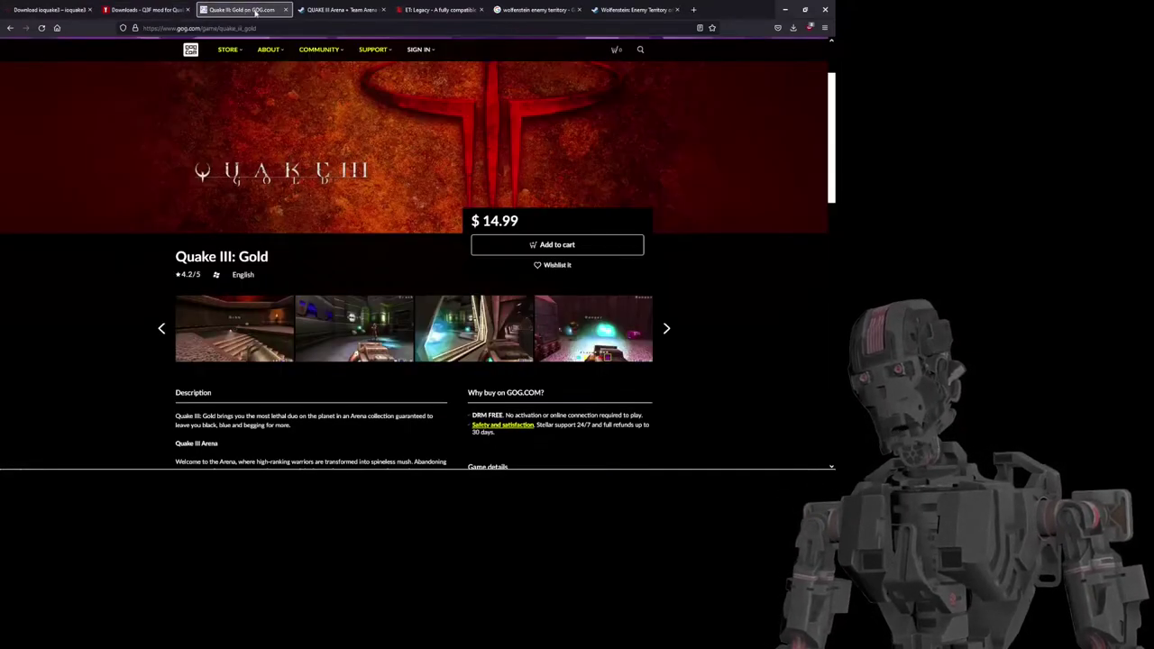
pyautogui.click(332, 10)
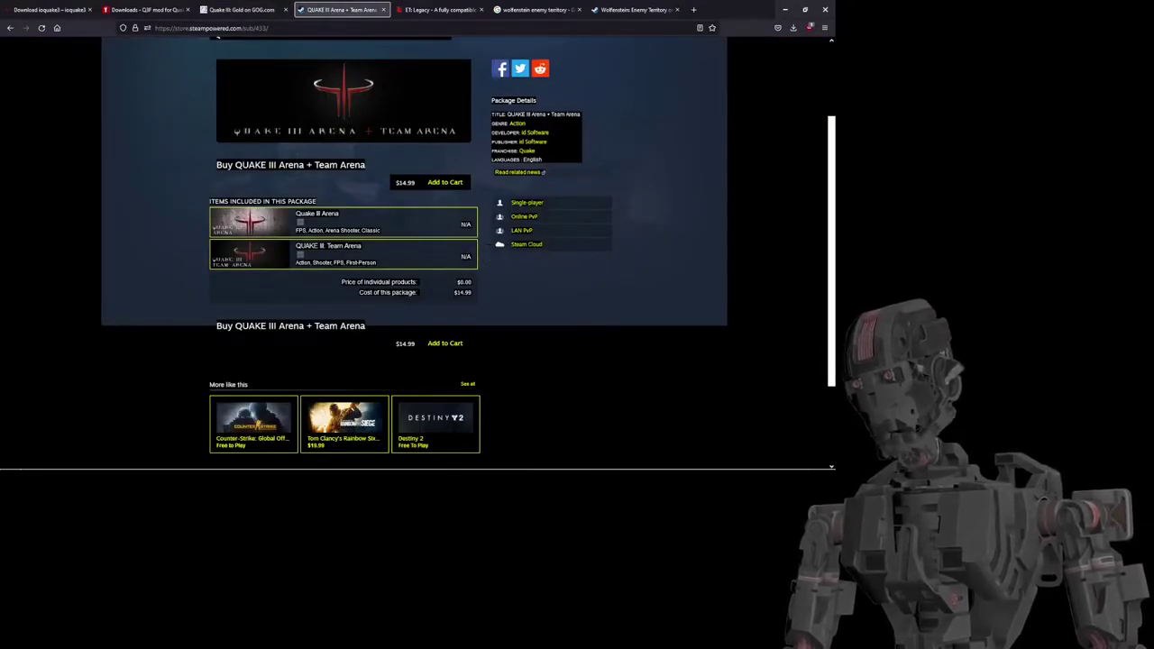
pyautogui.click(271, 9)
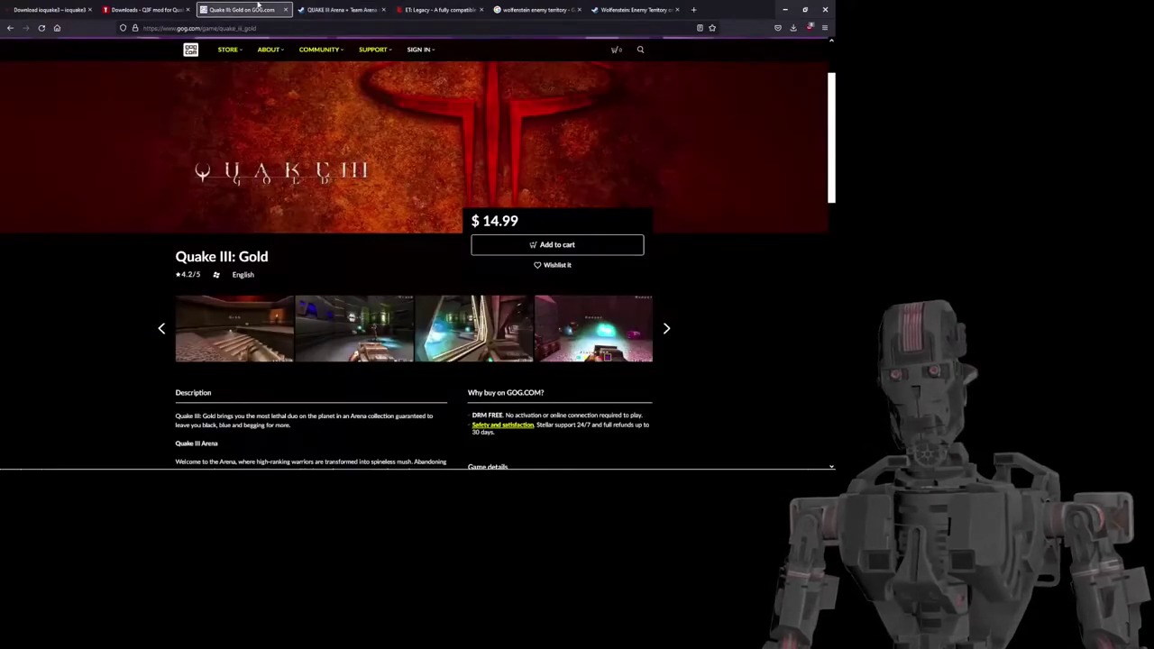
pyautogui.click(339, 11)
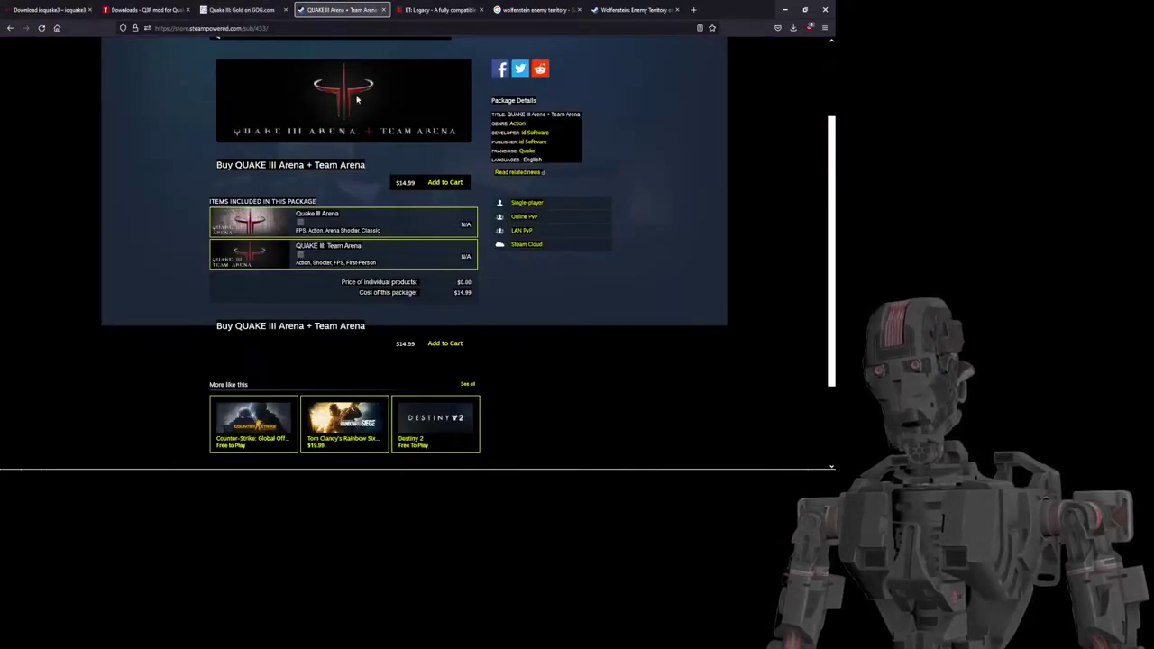
pyautogui.moveTo(356, 221)
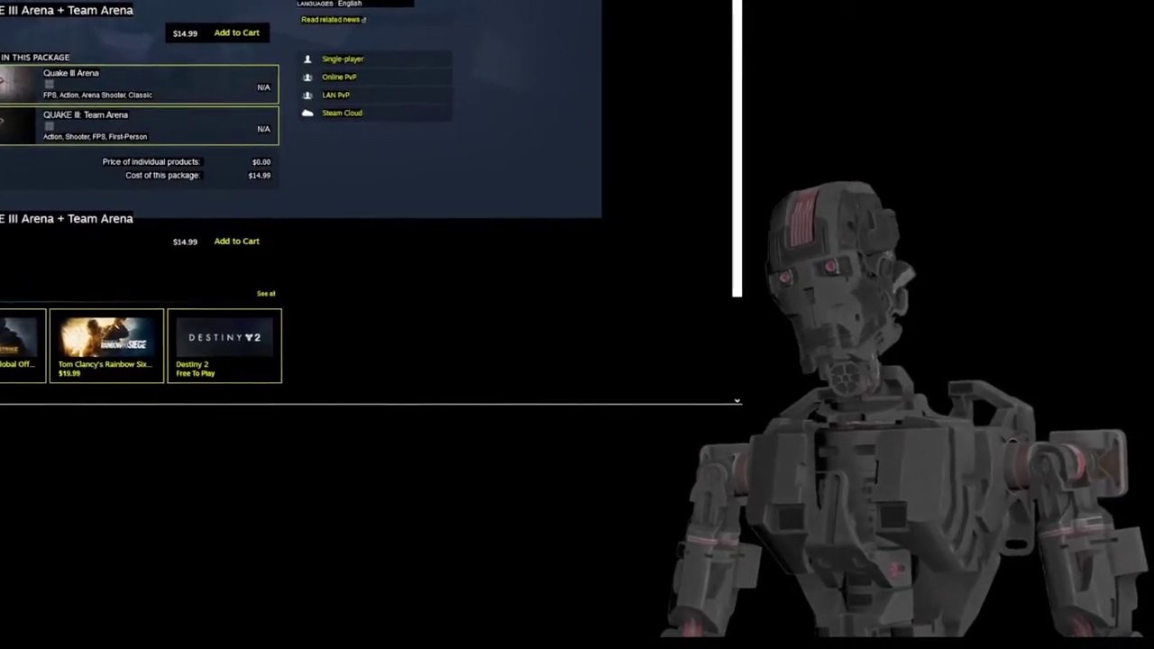
# - View the ET: Legacy home page, comparing it with the ioquake3 download page and the Q3F files page
pyautogui.hotkey('ctrl', 'Tab')
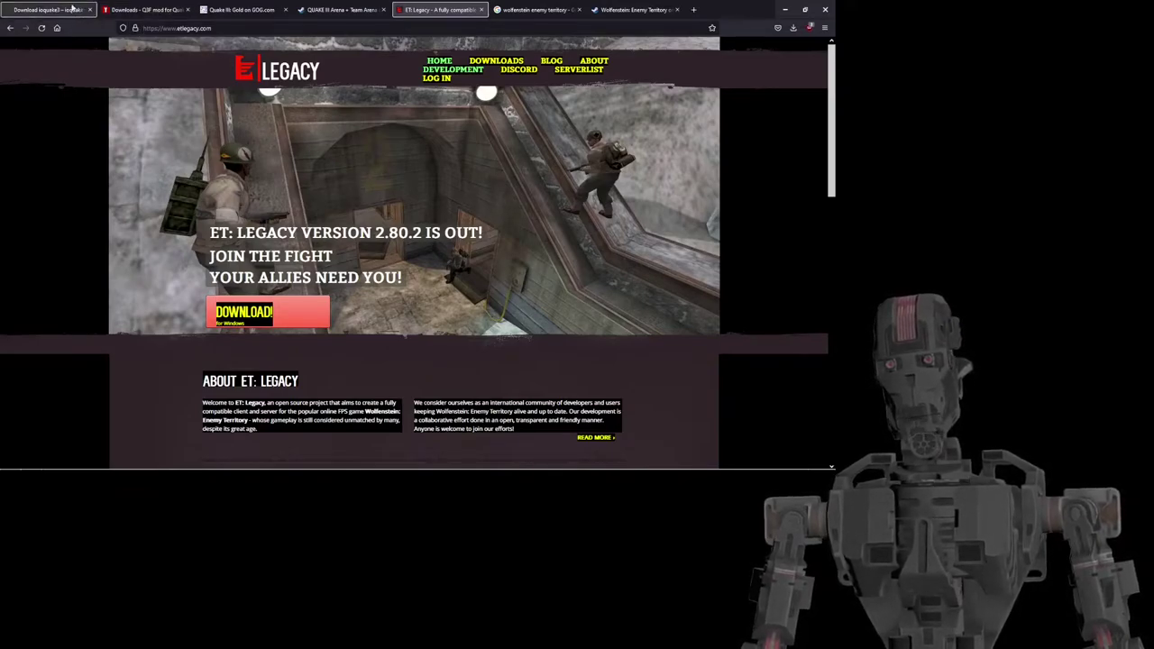
pyautogui.click(72, 8)
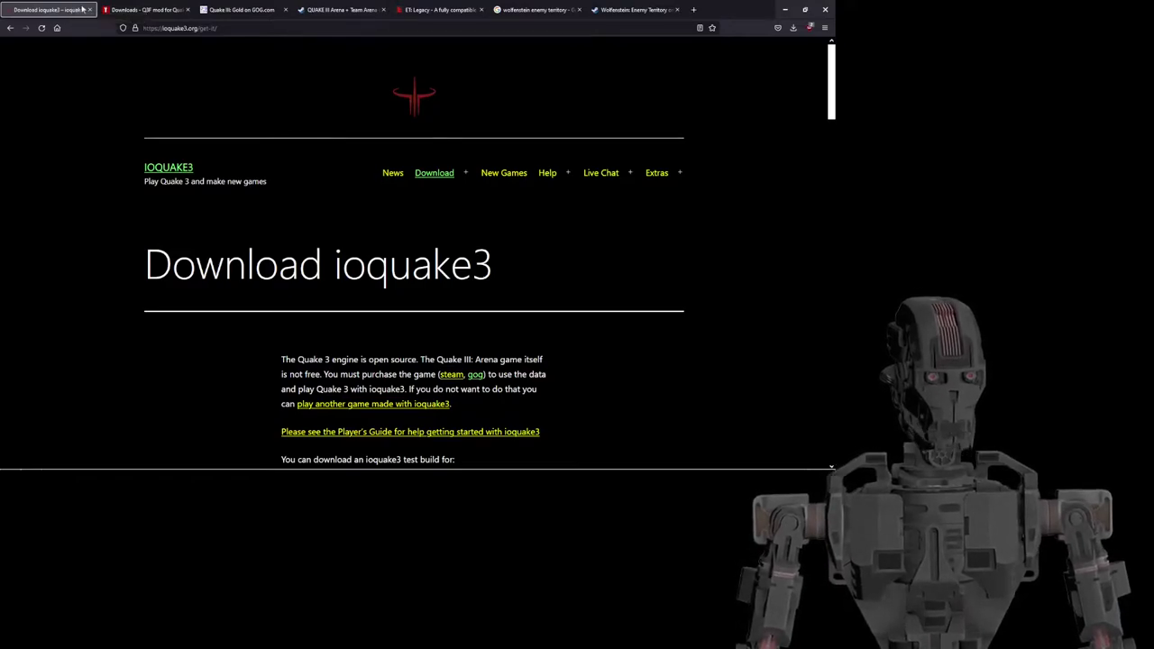
pyautogui.click(402, 10)
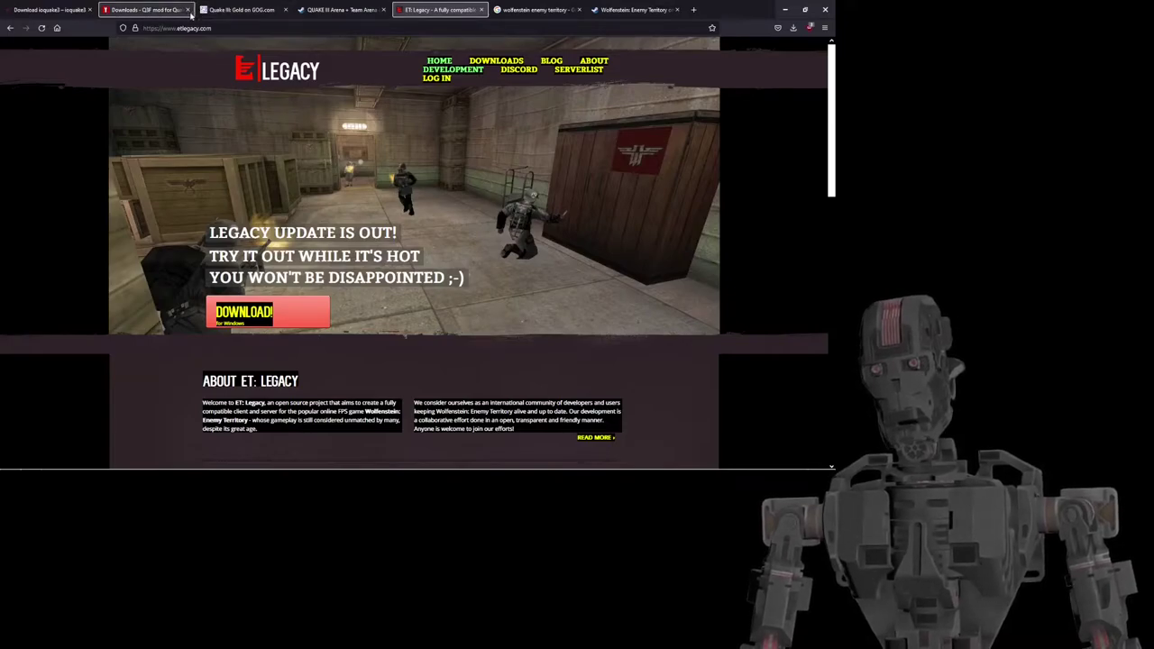
pyautogui.click(159, 11)
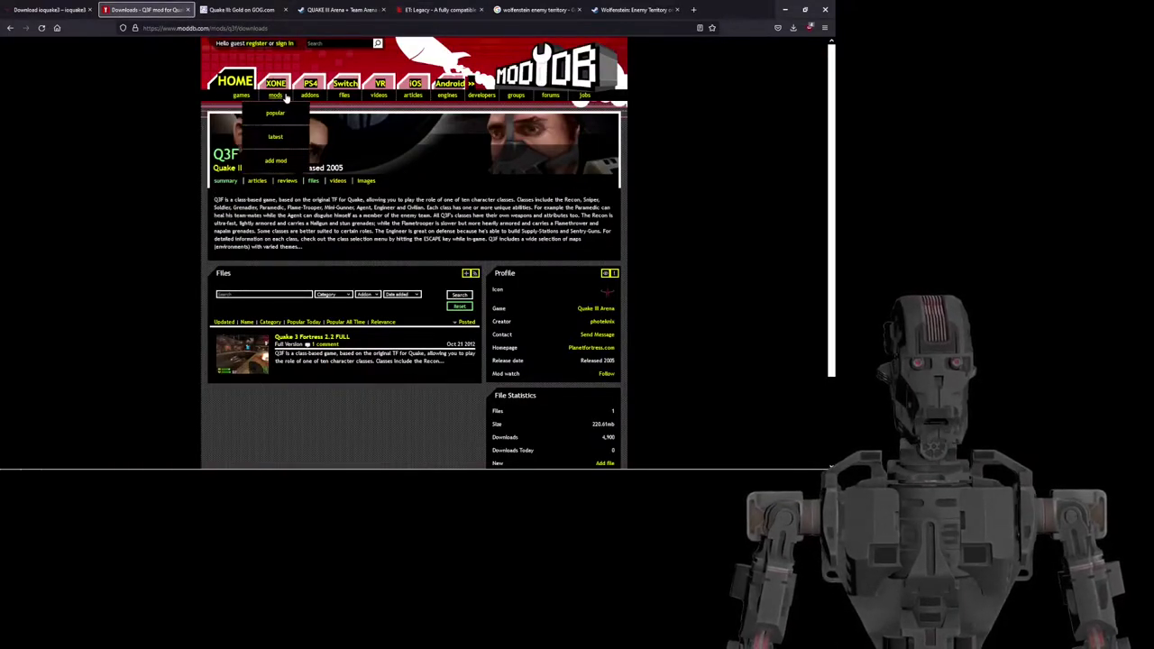
pyautogui.click(436, 11)
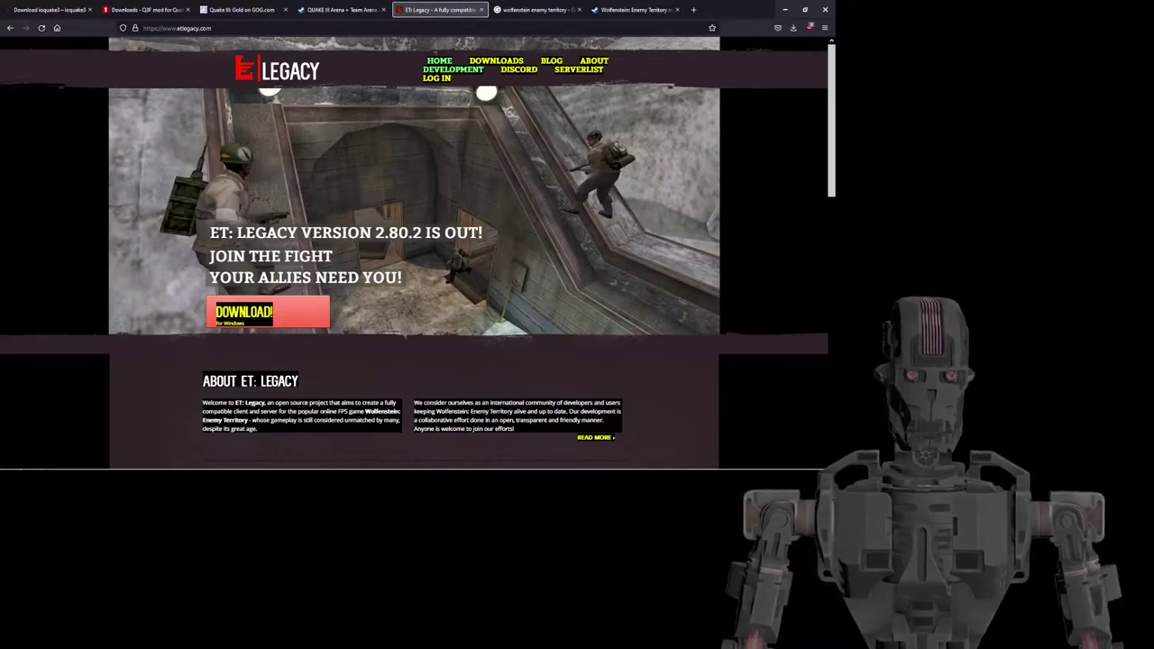
# - Switch to the running Fortress match, resume play and go from the red fort across the bridge to the blue flag room
pyautogui.hotkey('alt', 'Tab')
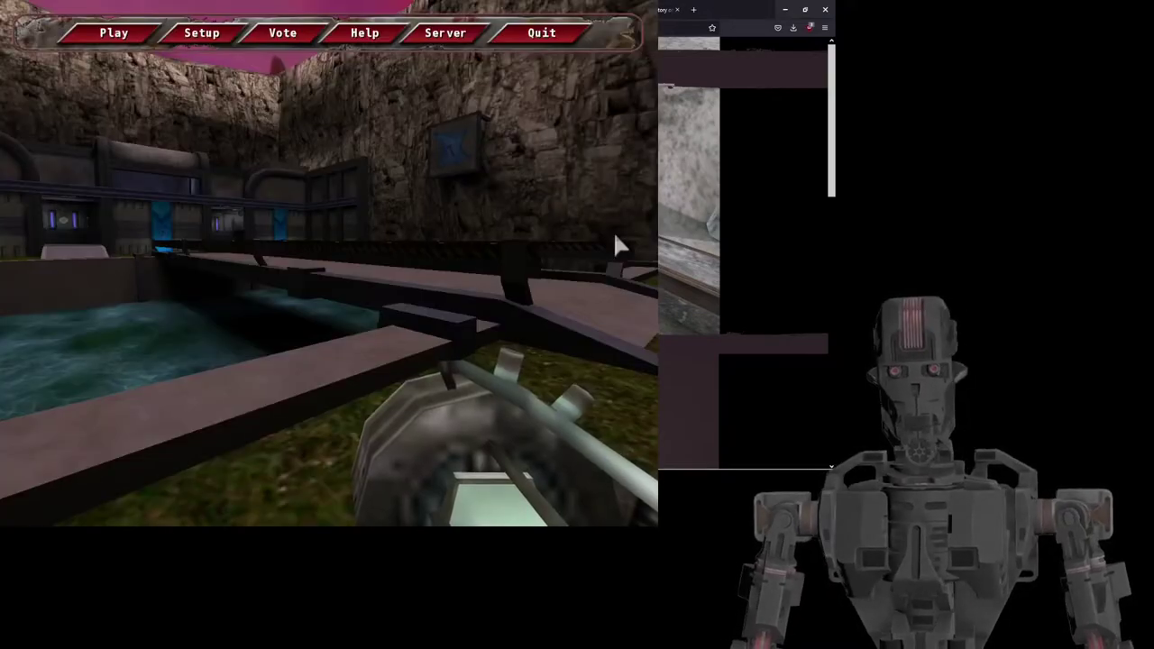
pyautogui.click(109, 37)
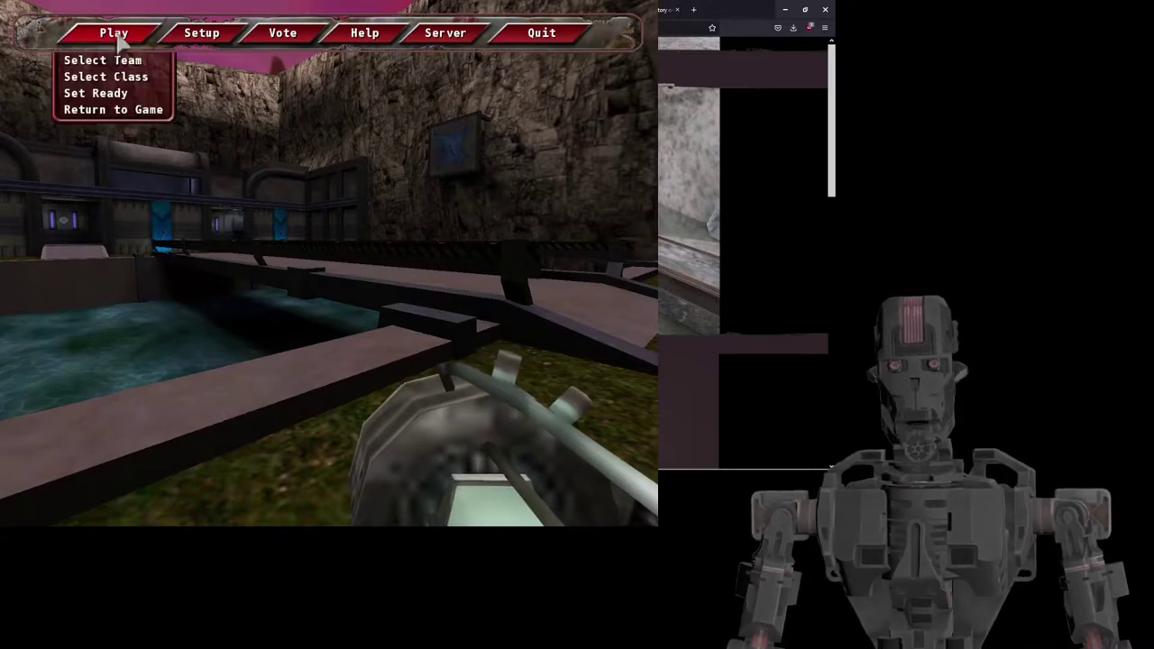
pyautogui.press('Escape')
pyautogui.press('a')
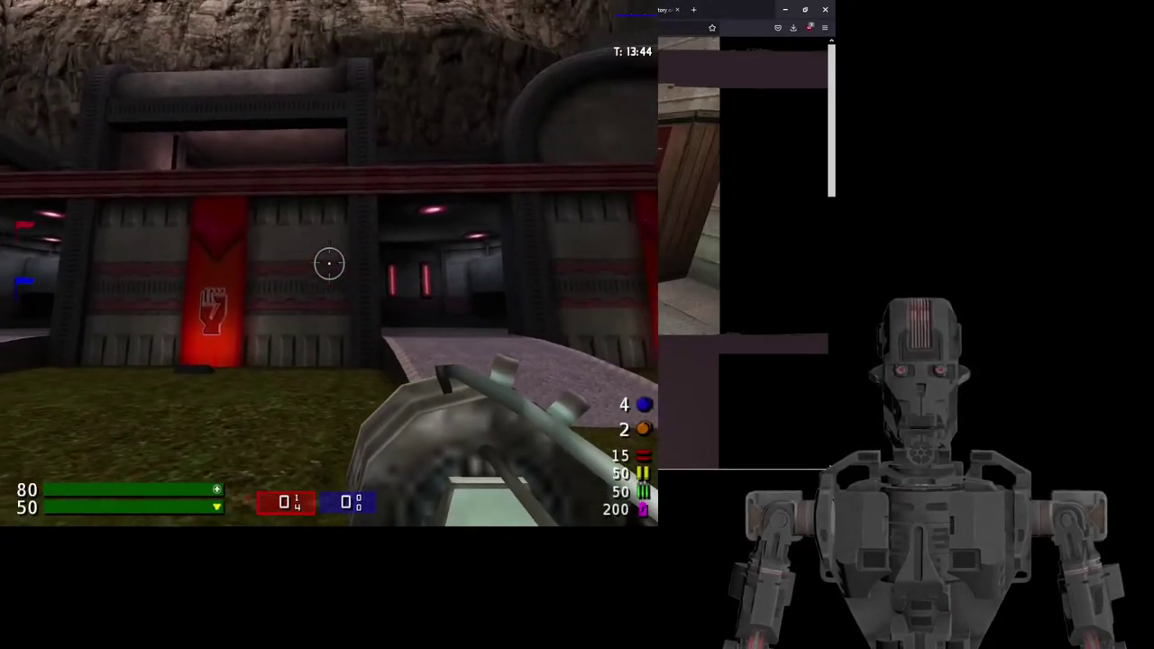
pyautogui.press('w')
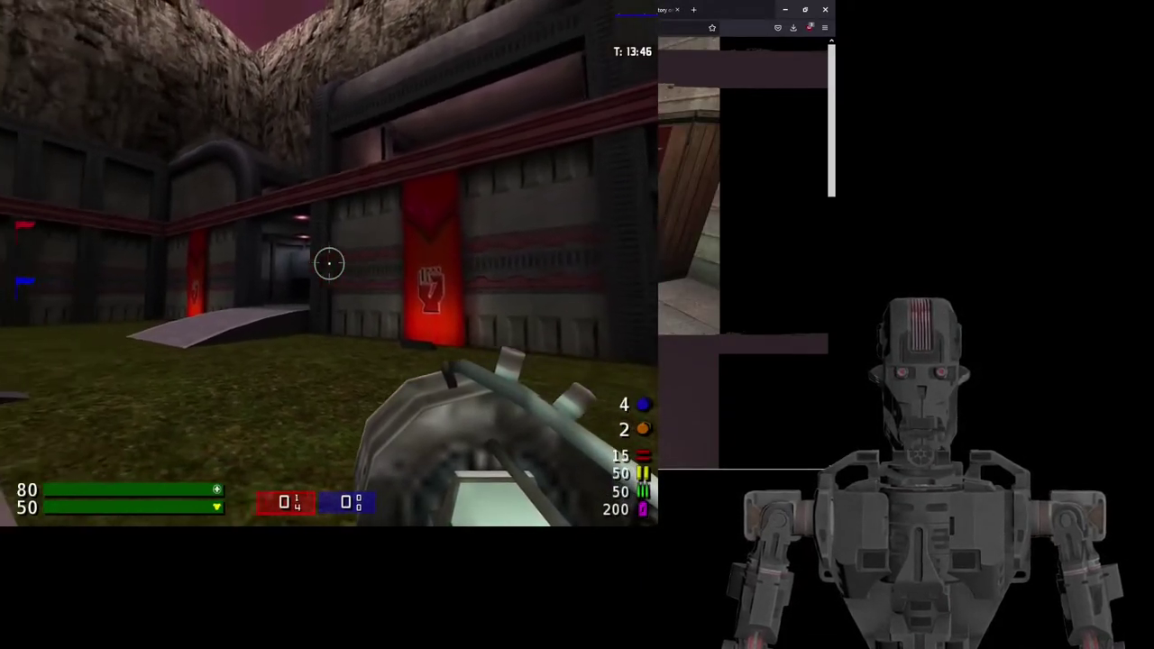
pyautogui.press('w')
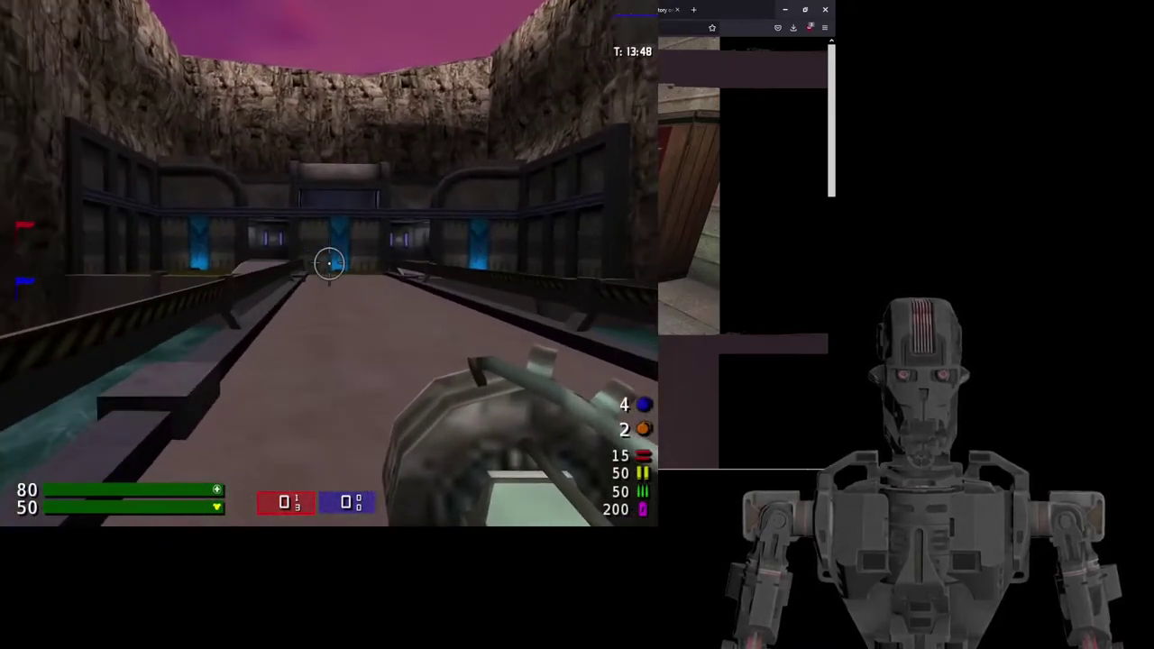
pyautogui.press('w')
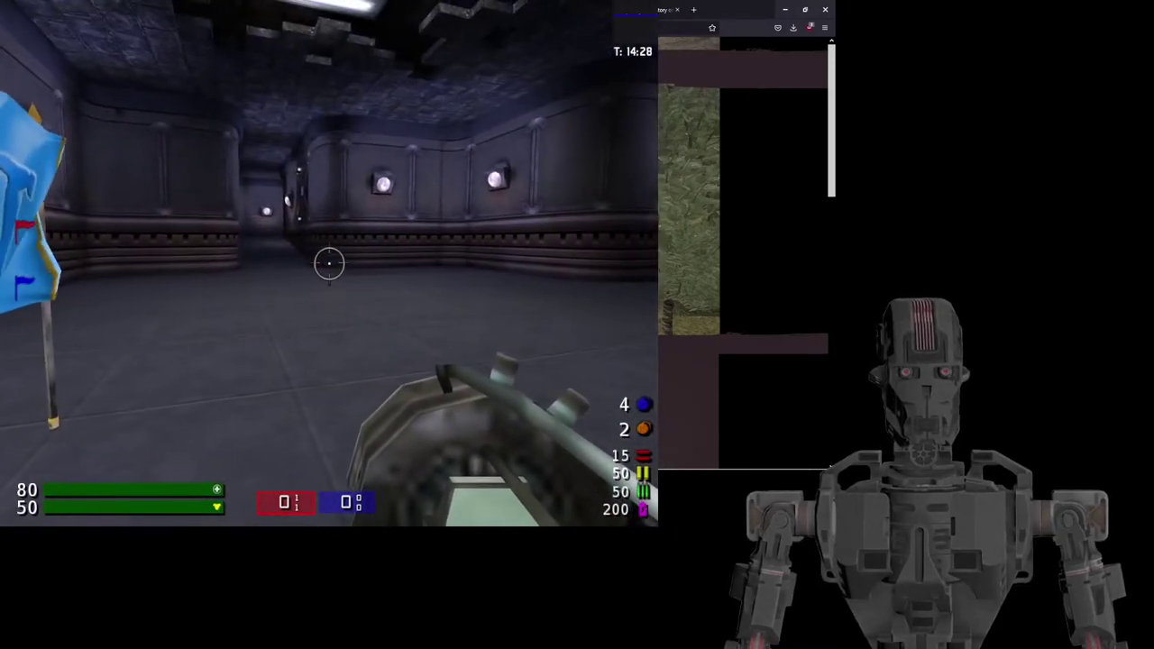
# - Pause the match, switch to the browser and revisit the ioquake3, Q3F, GOG Quake III: Gold and Steam QUAKE III Arena pages
pyautogui.press('Escape')
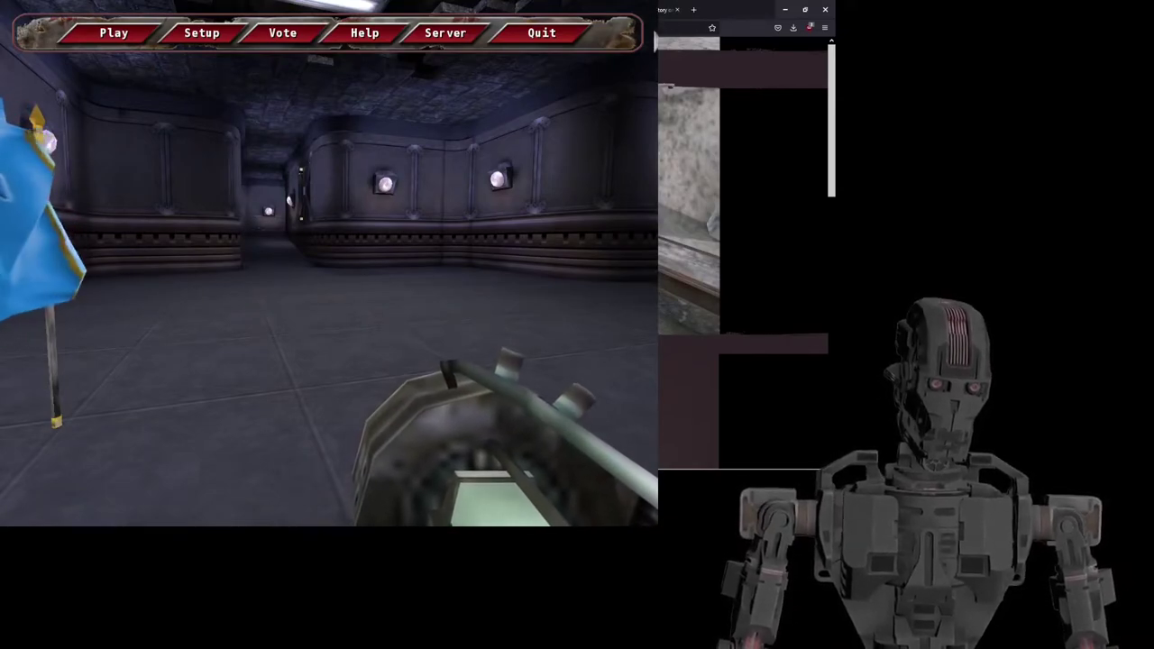
pyautogui.hotkey('alt', 'Tab')
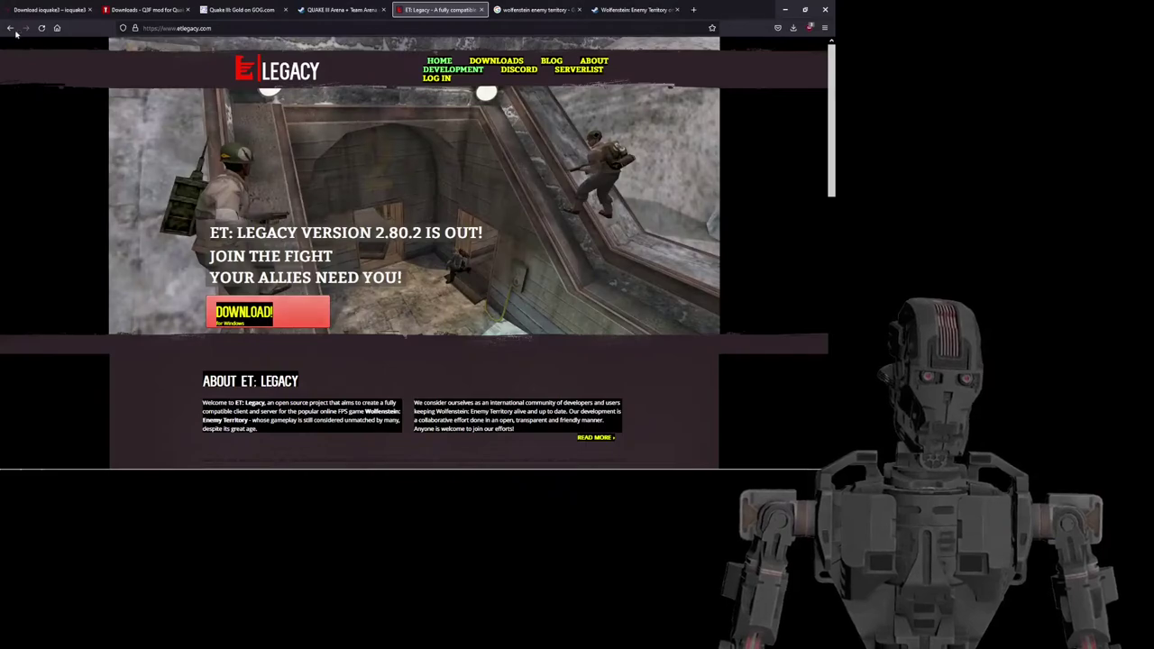
pyautogui.click(81, 6)
pyautogui.click(168, 10)
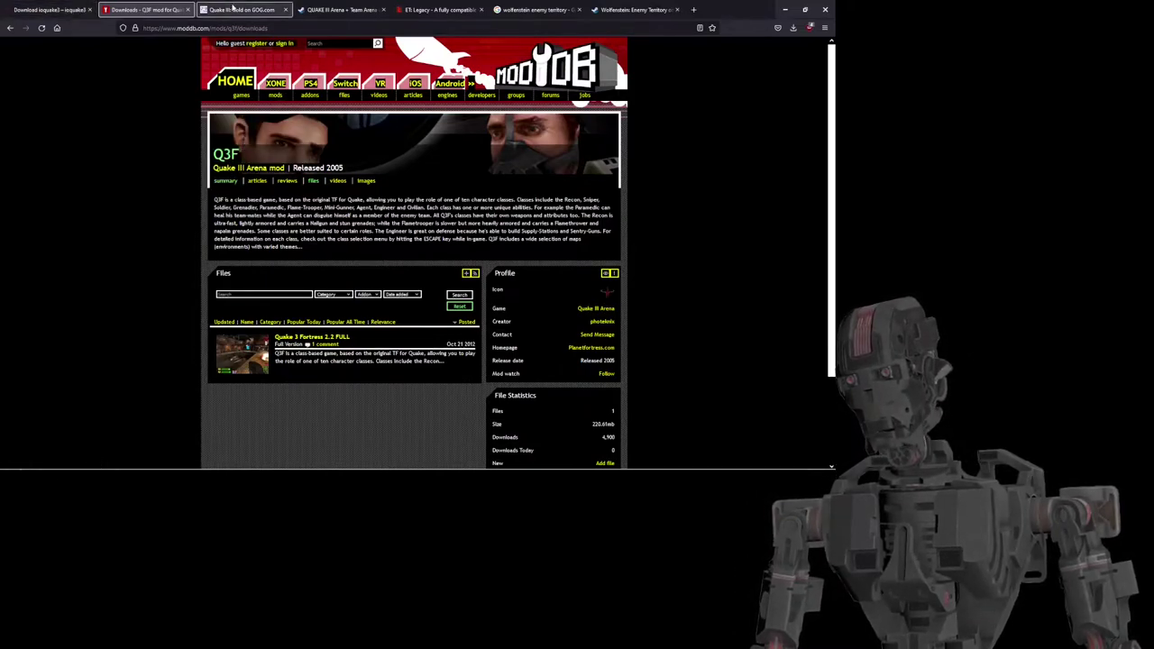
pyautogui.click(264, 10)
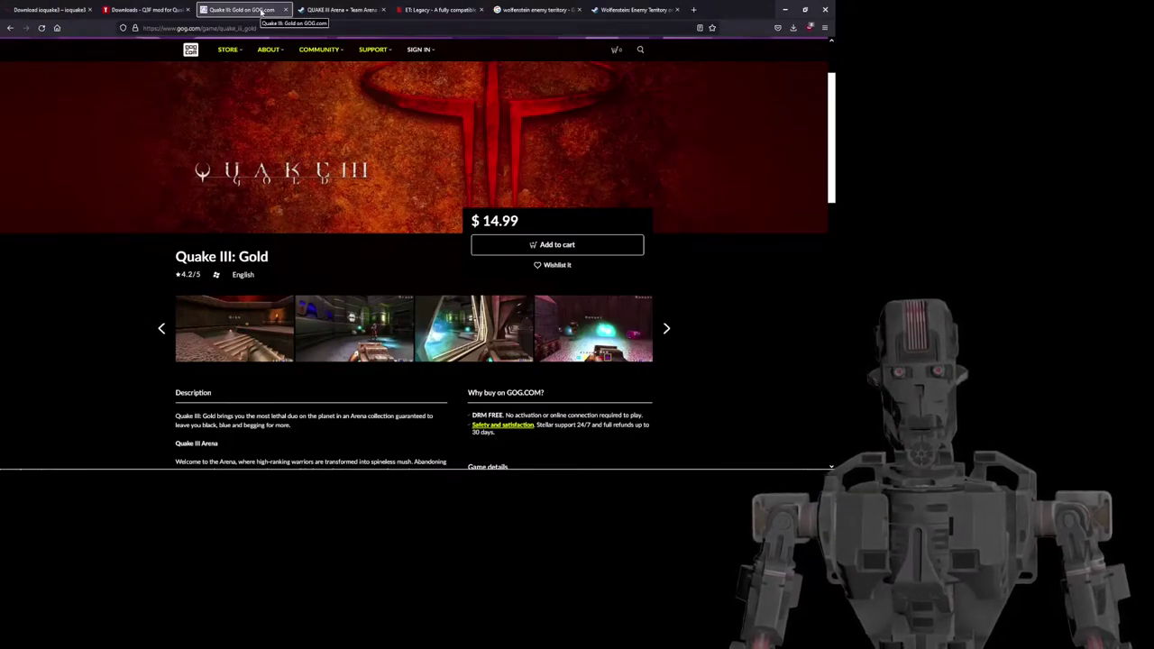
pyautogui.click(316, 10)
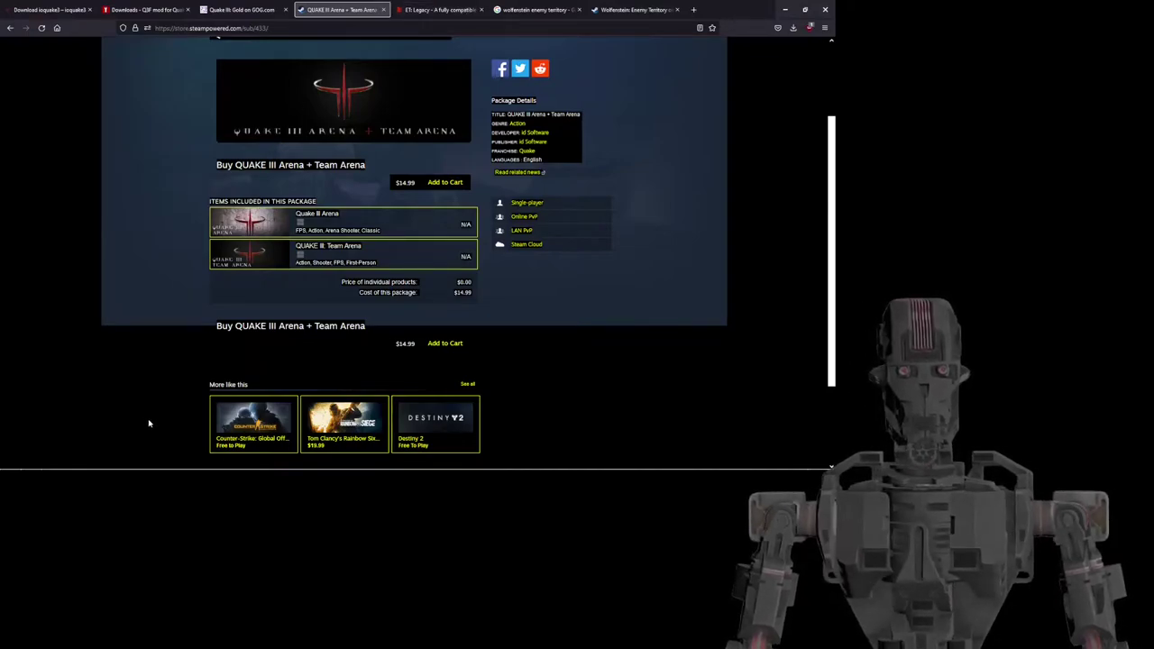
pyautogui.moveTo(224, 465)
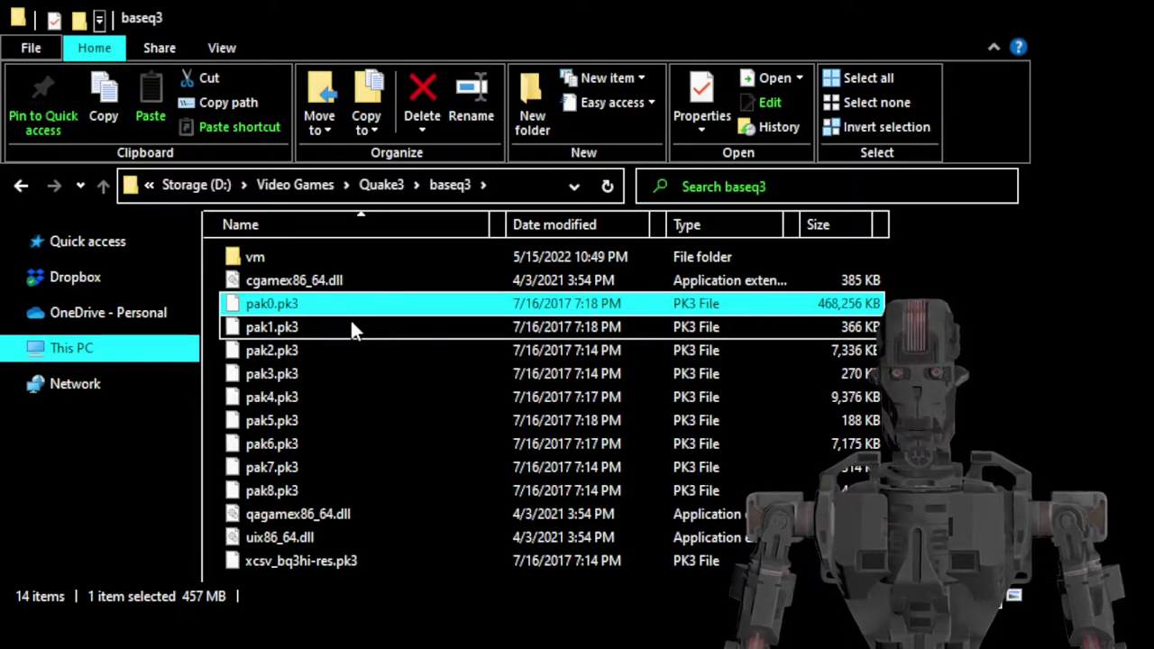
# - Highlight the pak files in the baseq3 folder, extending the selection through pak8.pk3
pyautogui.keyDown('ctrl'); pyautogui.click(352, 328); pyautogui.keyUp('ctrl')
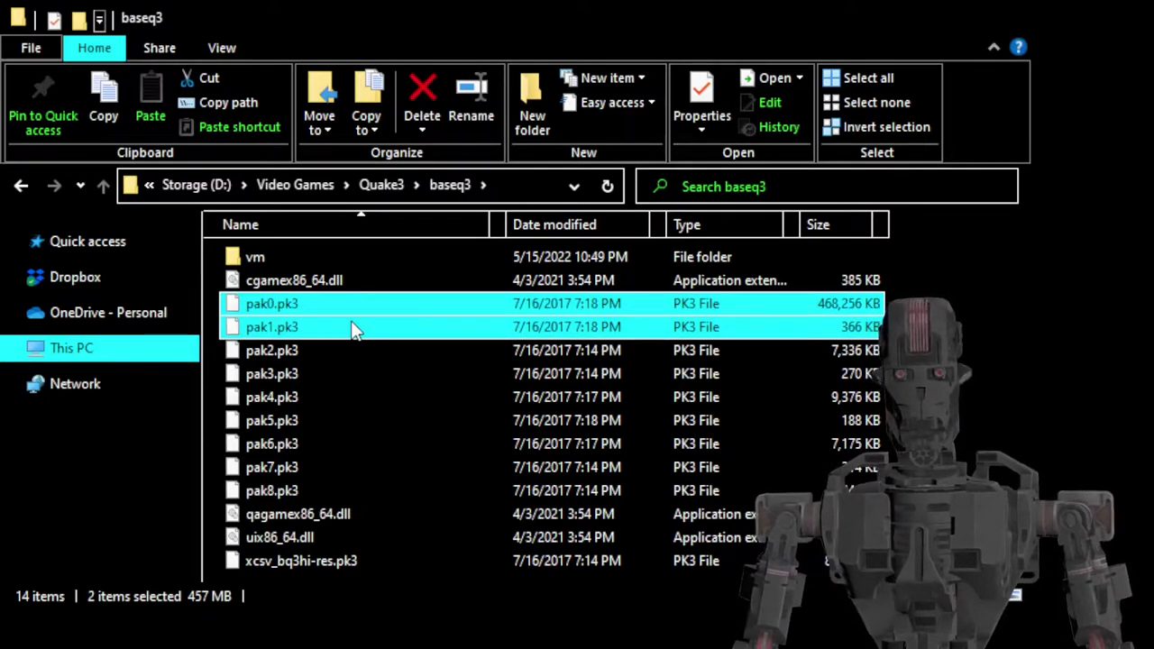
pyautogui.press('Down')
pyautogui.hotkey('shift', 'Down')
pyautogui.hotkey('shift', 'Down')
pyautogui.hotkey('shift', 'Down')
pyautogui.hotkey('shift', 'Down')
pyautogui.hotkey('shift', 'Down')
pyautogui.hotkey('shift', 'Down')
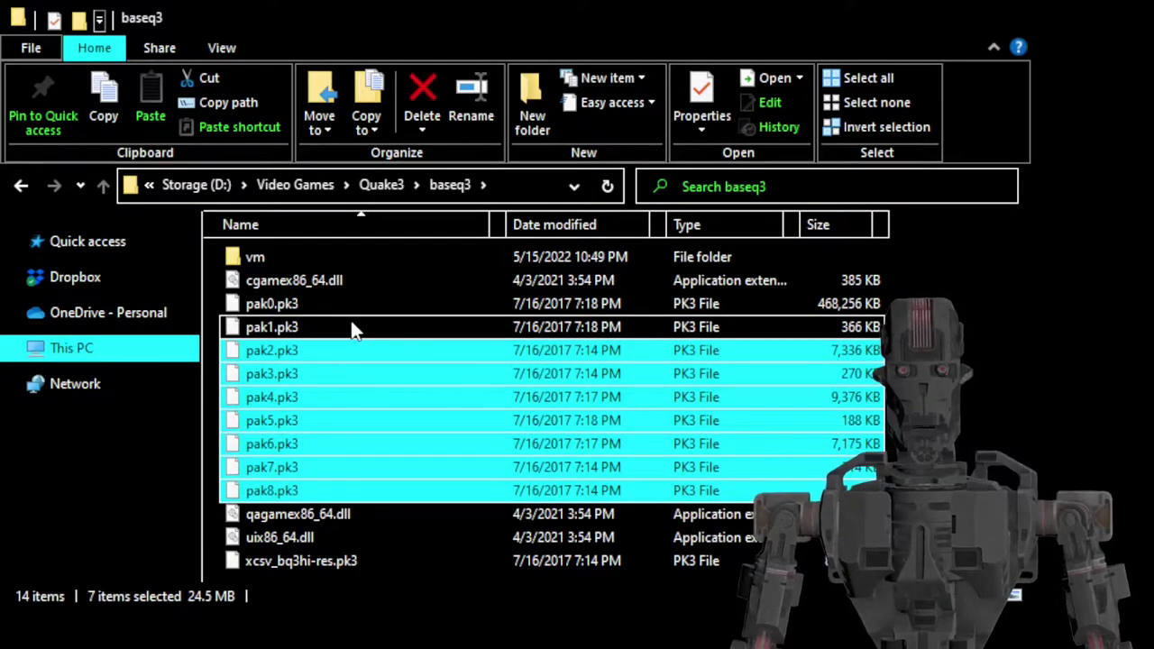
# - Go through the numbered pak files in baseq3 one at a time, finishing on pak0.pk3
pyautogui.press('Down')
pyautogui.press('Up')
pyautogui.press('Up')
pyautogui.press('Up')
pyautogui.press('Up')
pyautogui.press('Up')
pyautogui.press('Up')
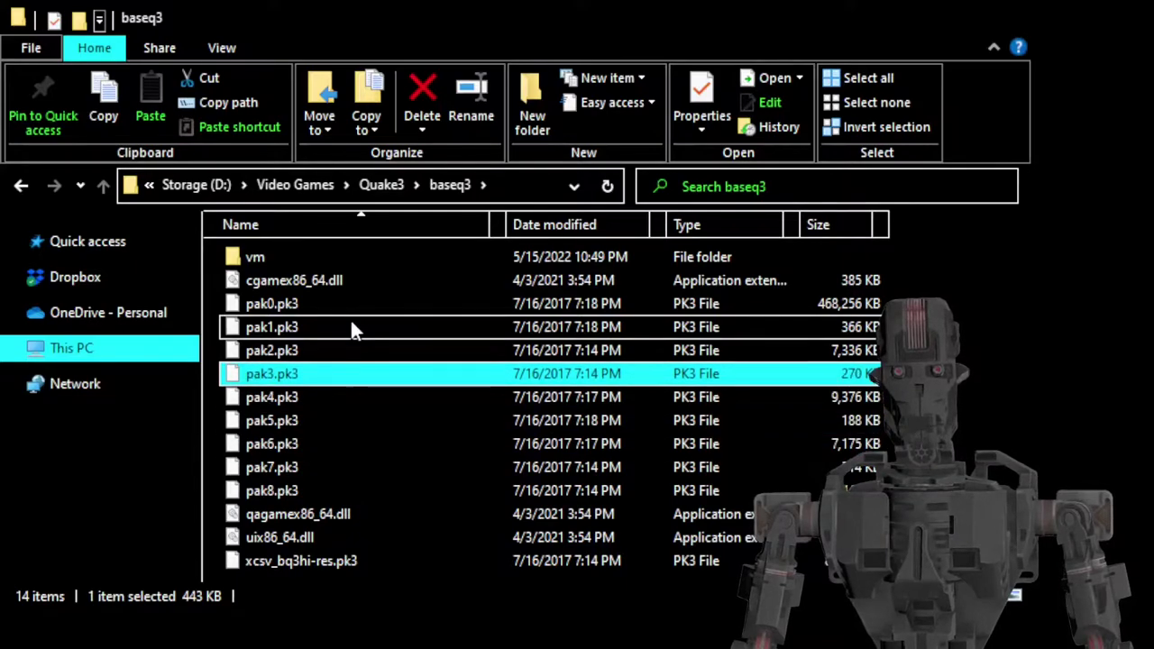
pyautogui.press('Up')
pyautogui.press('Up')
pyautogui.press('Up')
pyautogui.press('Down')
pyautogui.press('Down')
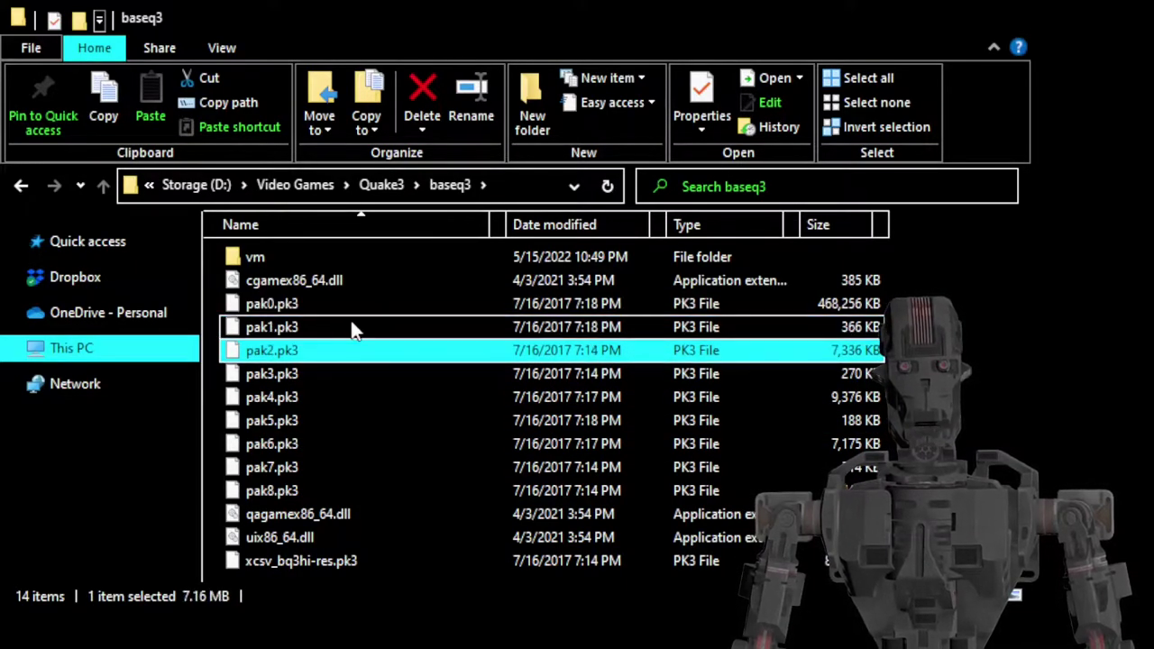
pyautogui.press('Down')
pyautogui.press('Down')
pyautogui.press('Up')
pyautogui.press('Up')
pyautogui.press('Down')
pyautogui.press('Down')
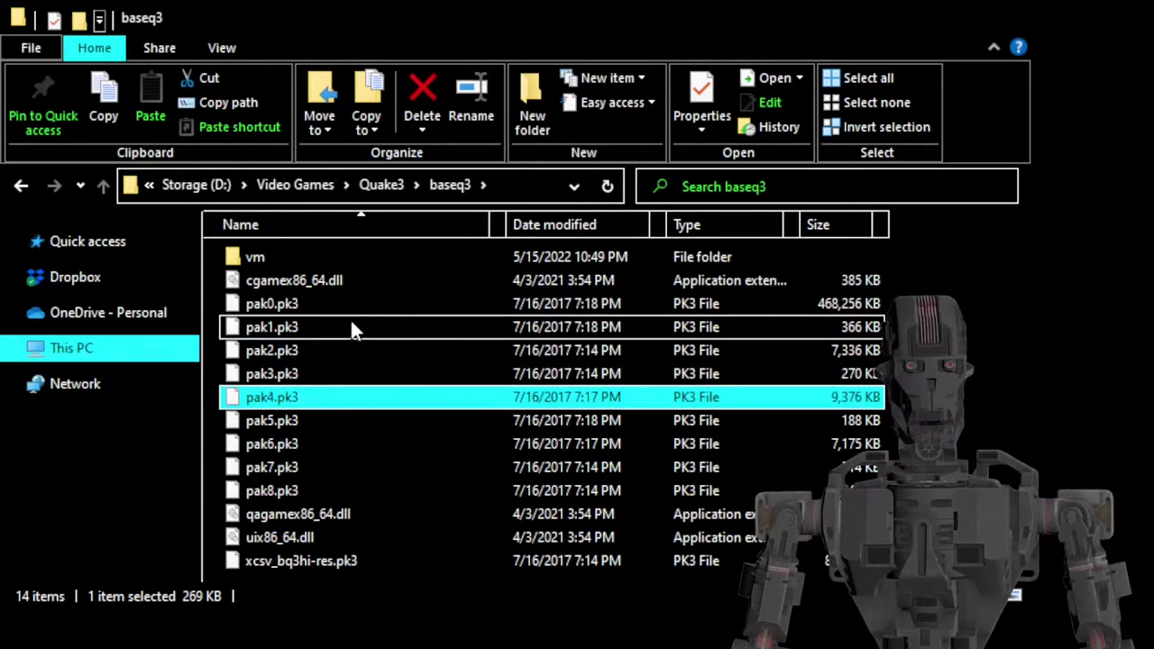
pyautogui.press('Down')
pyautogui.press('Down')
pyautogui.press('Down')
pyautogui.press('Up')
pyautogui.press('Up')
pyautogui.press('Up')
pyautogui.press('Up')
pyautogui.press('Up')
pyautogui.press('Up')
pyautogui.press('Up')
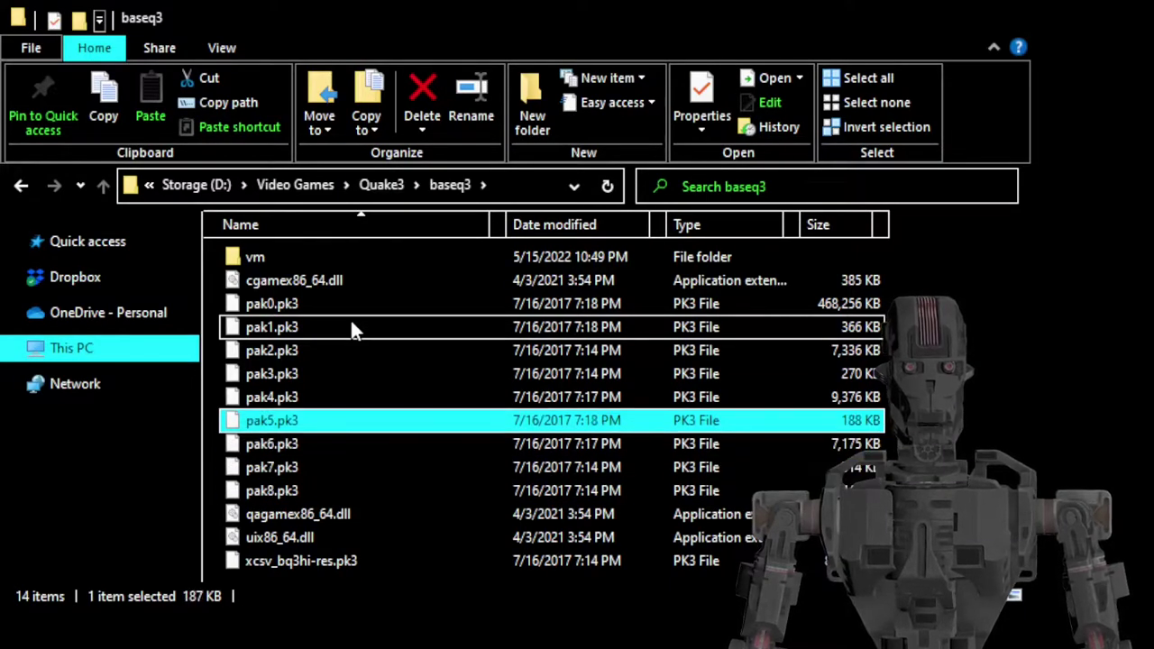
pyautogui.press('Up')
pyautogui.press('Down')
pyautogui.press('Down')
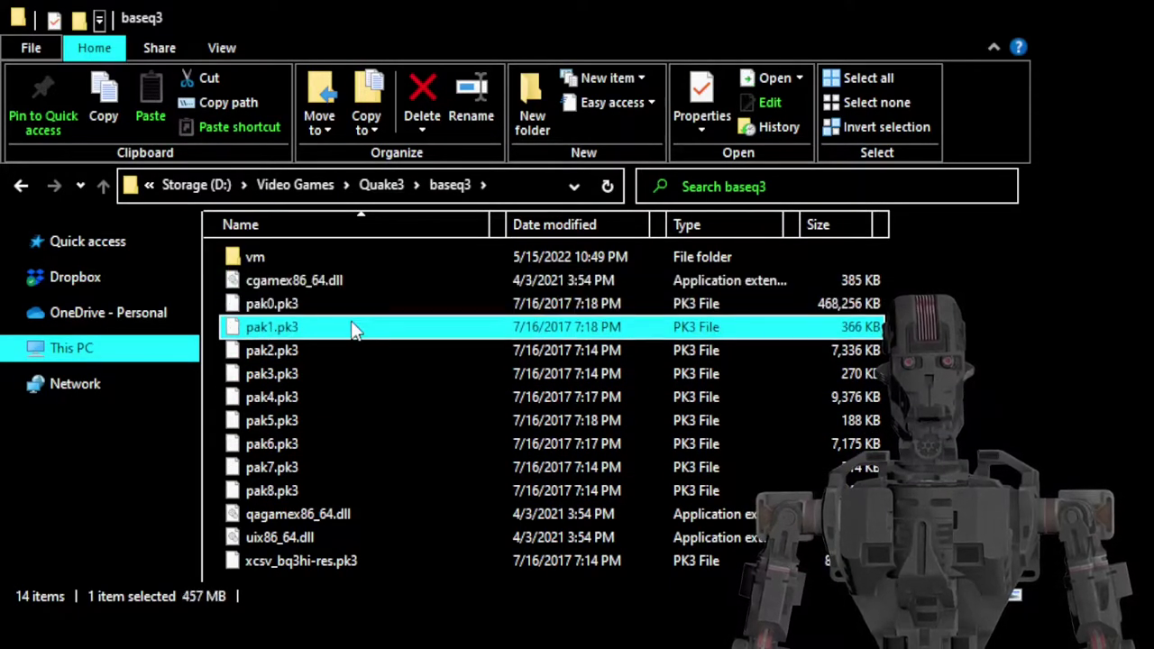
pyautogui.press('Up')
pyautogui.press('Down')
pyautogui.press('Down')
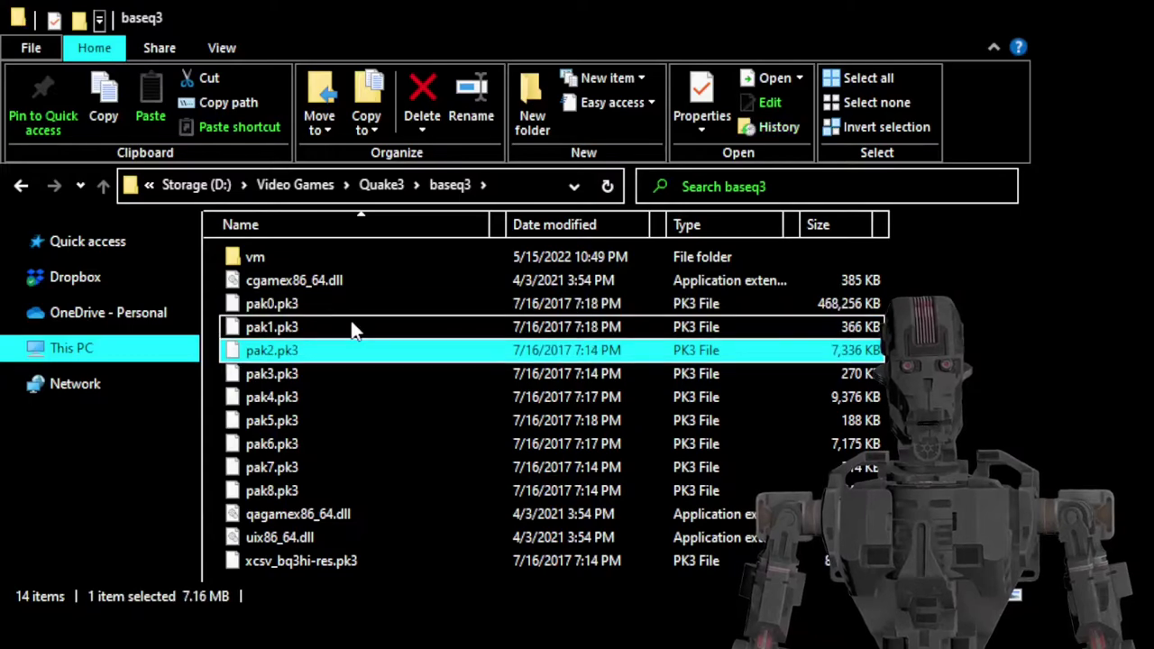
pyautogui.press('Up')
pyautogui.press('Up')
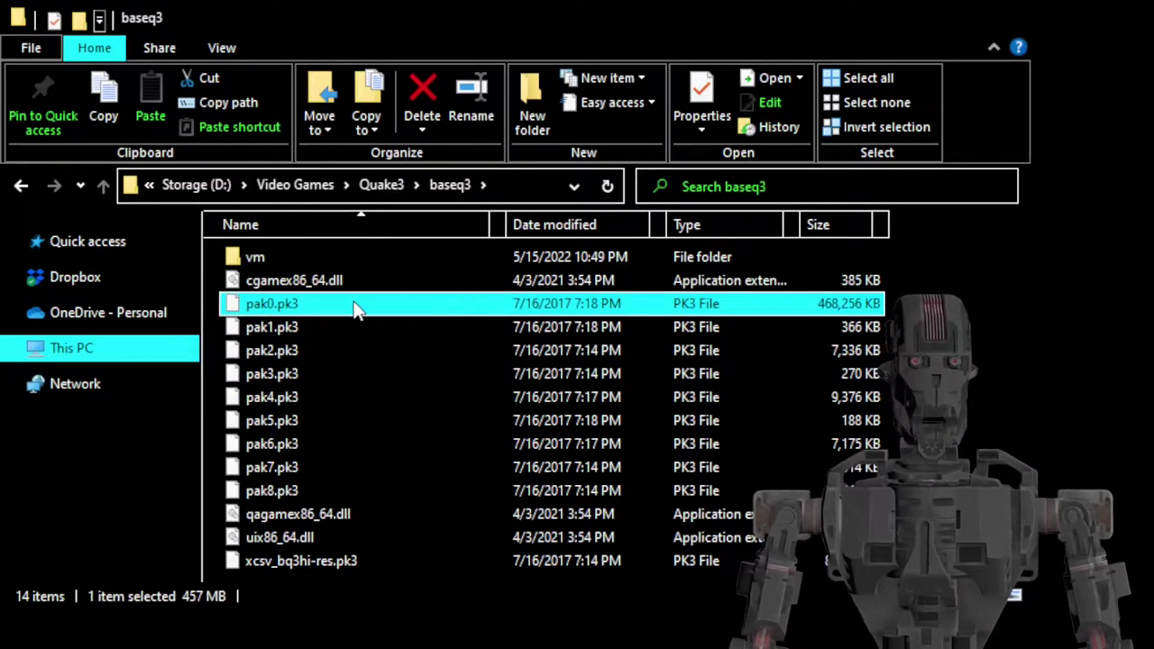
# - Go up to the Quake3 folder, reopen its baseq3 subfolder and point out pak0.pk3 and pak1.pk3
pyautogui.click(396, 186)
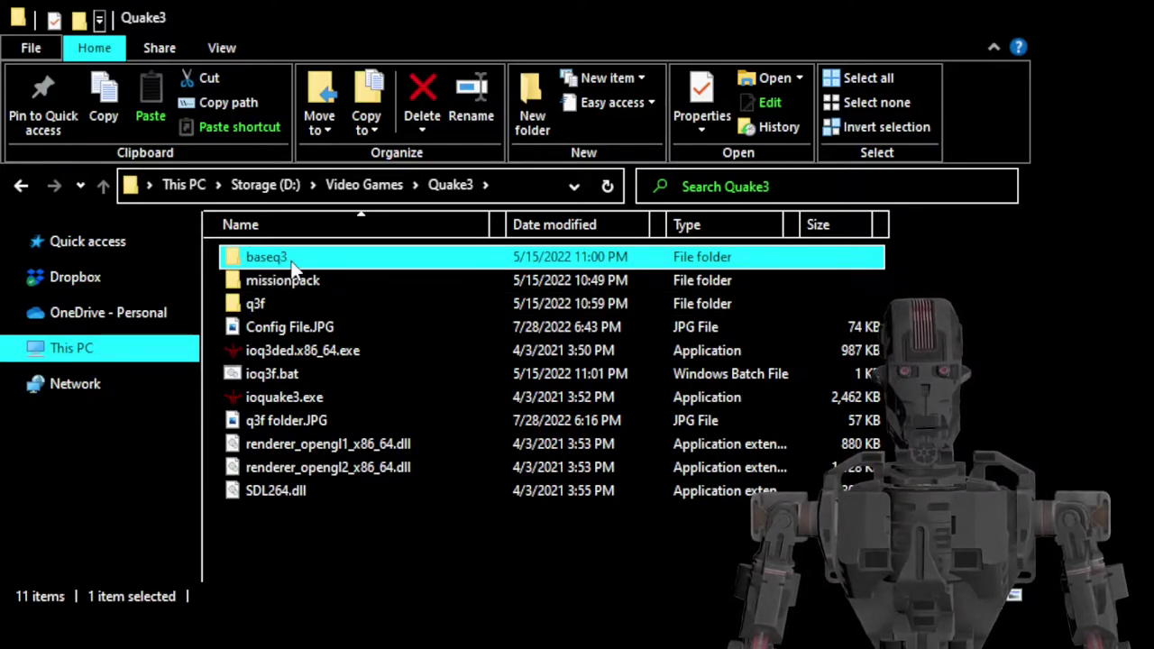
pyautogui.click(306, 521)
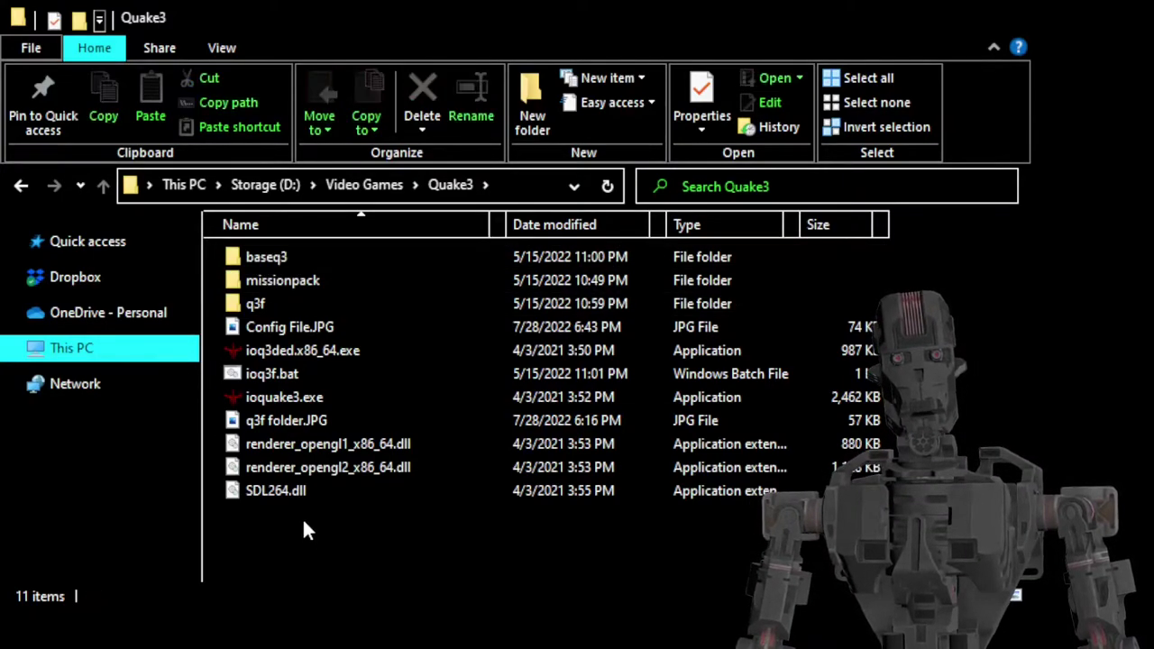
pyautogui.click(281, 259)
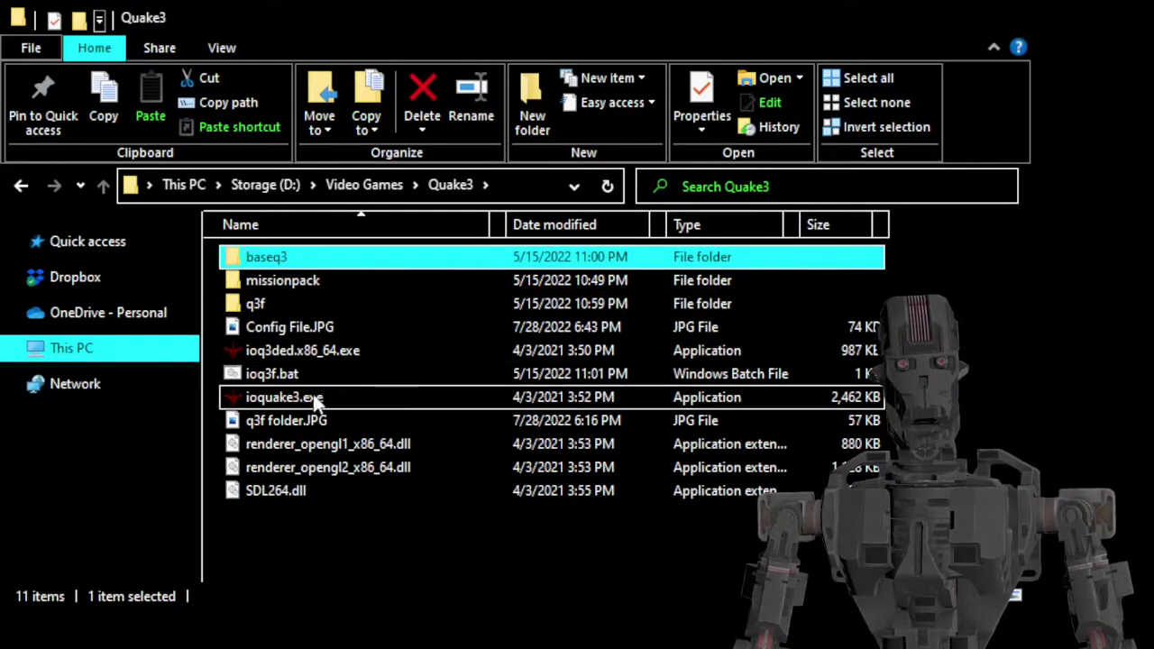
pyautogui.doubleClick(266, 257)
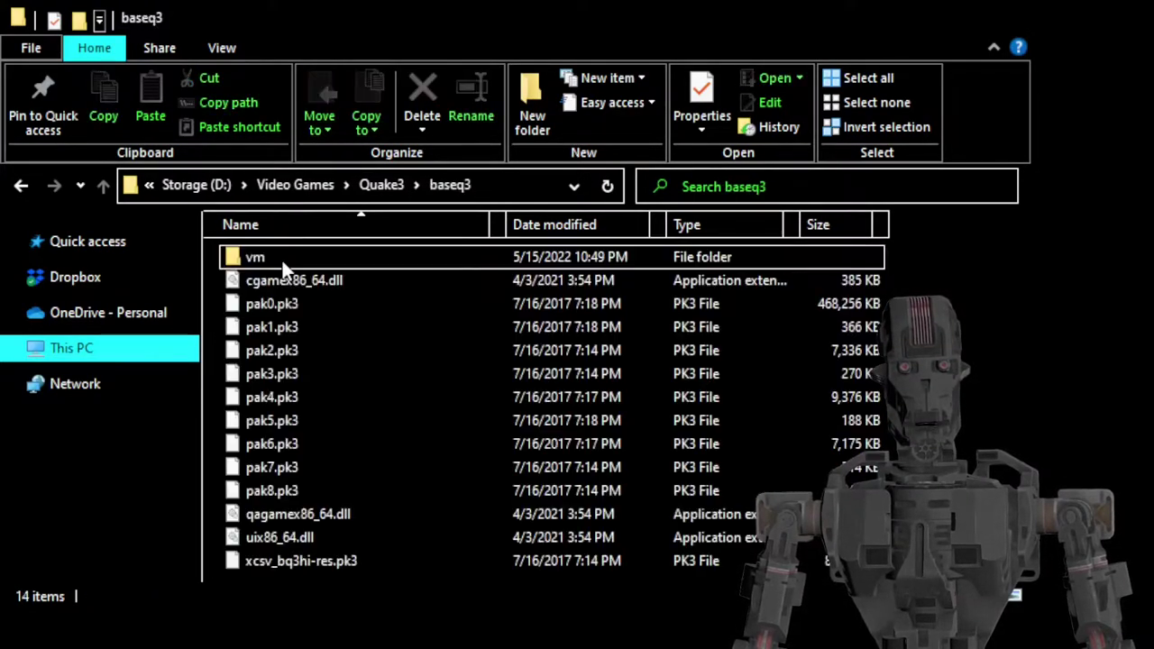
pyautogui.click(329, 304)
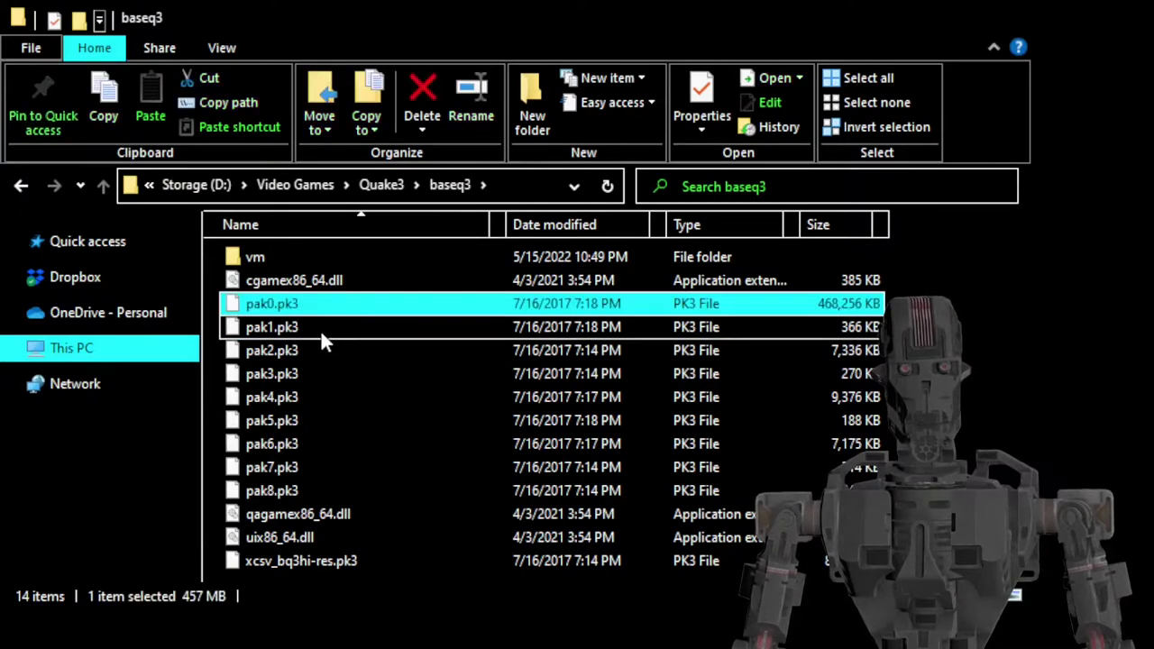
pyautogui.click(322, 327)
pyautogui.click(319, 312)
pyautogui.click(318, 321)
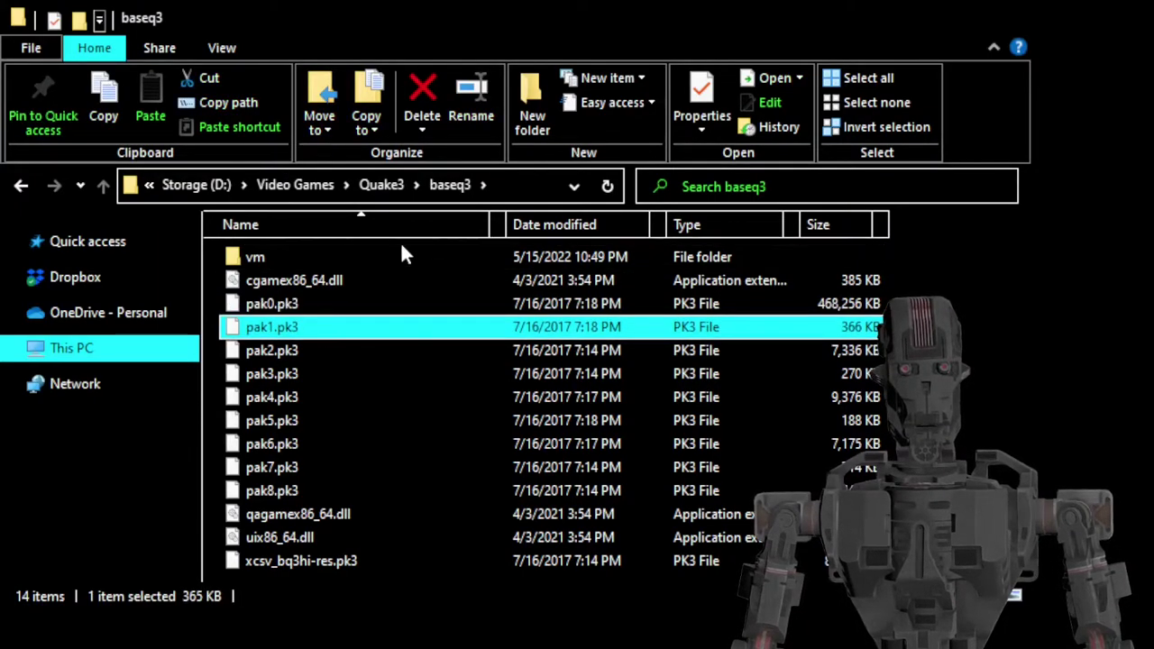
# - Return to the Quake3 folder, view the pk3 files in its q3f subfolder and go back up
pyautogui.click(393, 188)
pyautogui.click(307, 538)
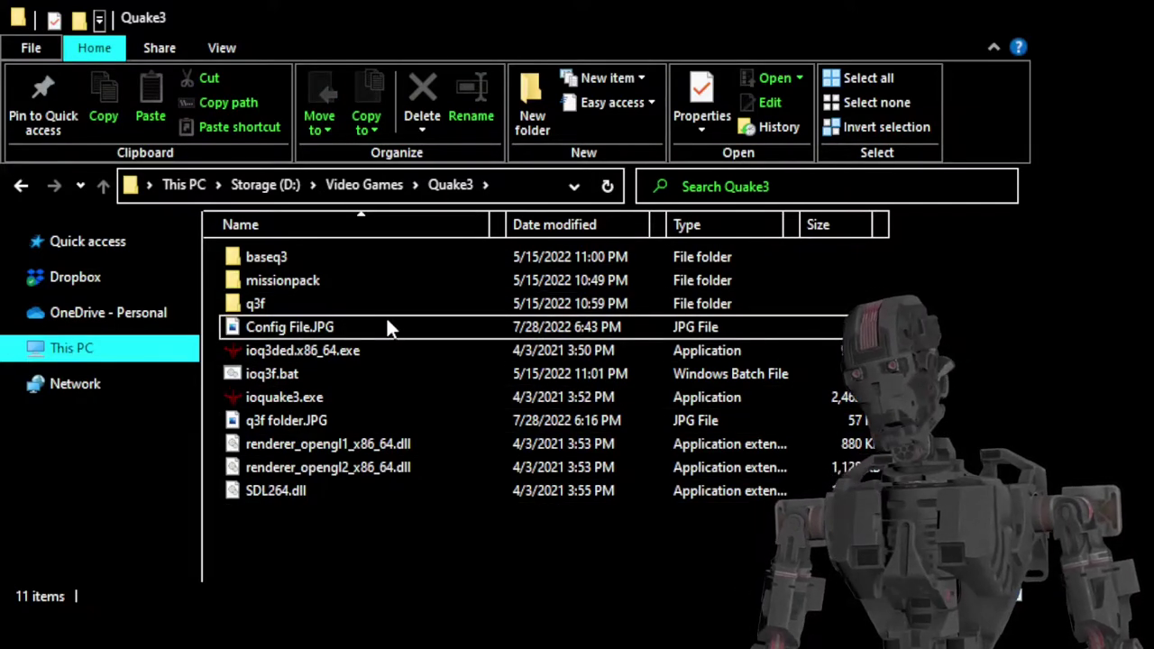
pyautogui.doubleClick(250, 312)
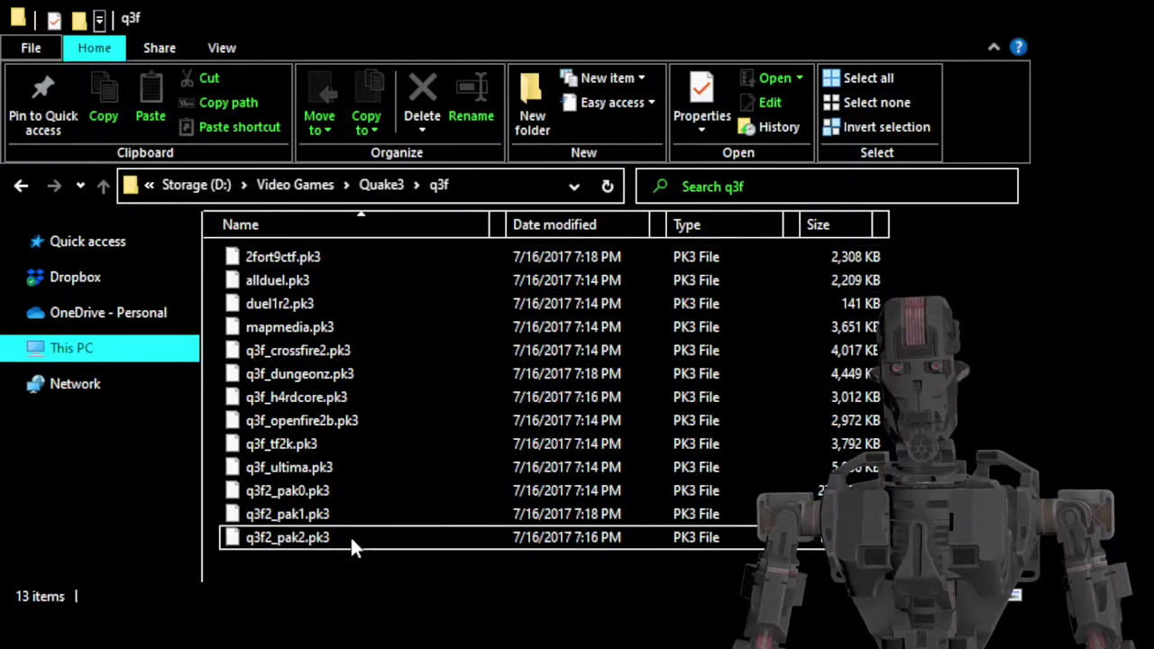
pyautogui.click(390, 188)
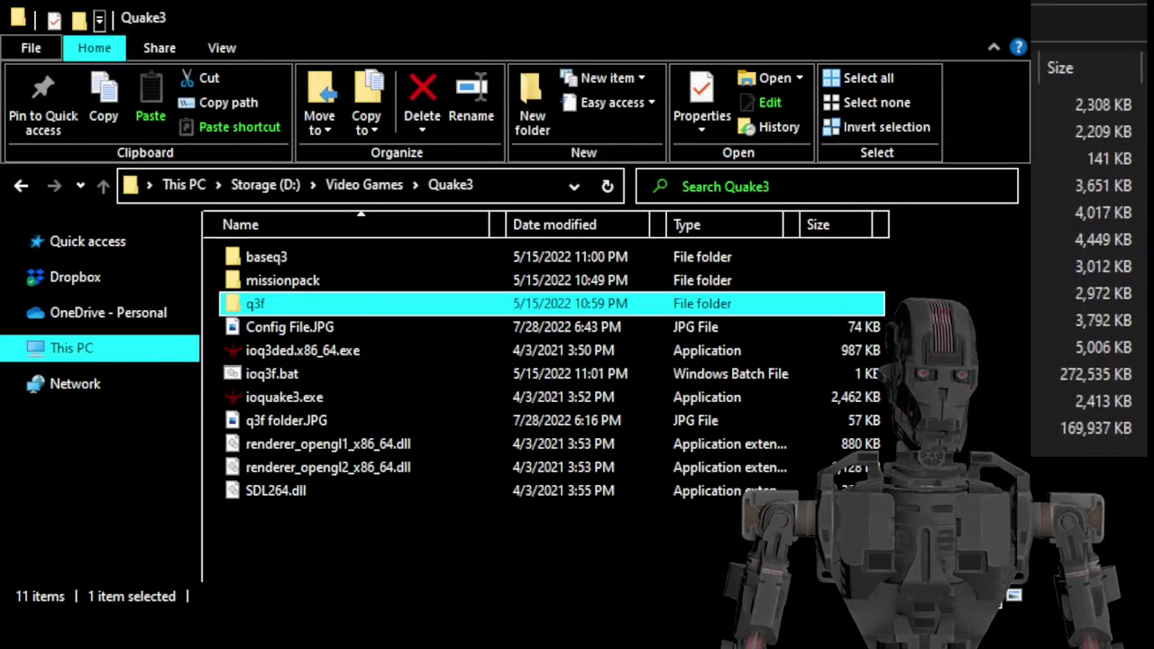
# - Launch Quake III Arena, accept the CD key screen with the field left blank and load the q3f mod
pyautogui.doubleClick(741, 309)
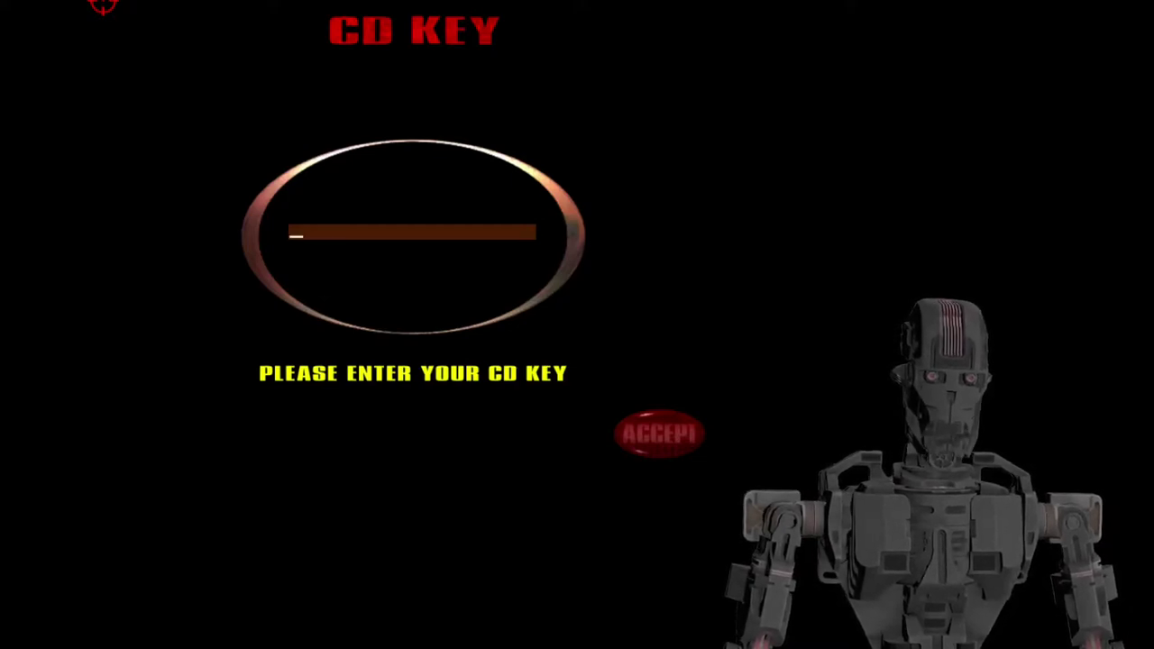
pyautogui.click(660, 435)
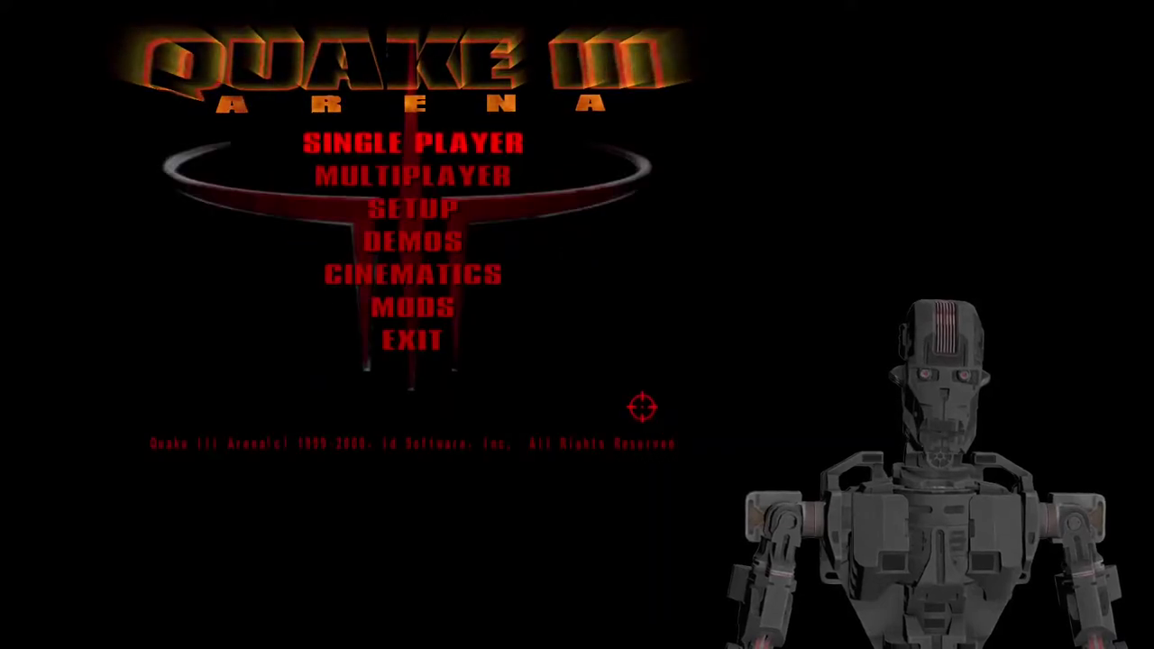
pyautogui.click(405, 310)
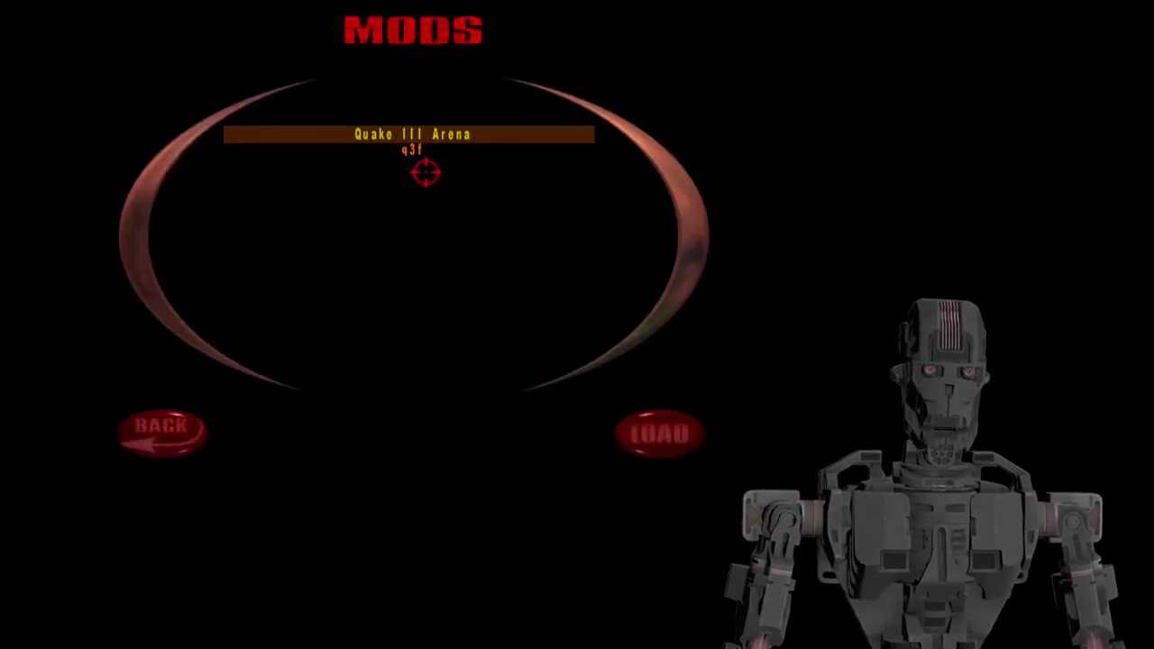
pyautogui.click(406, 149)
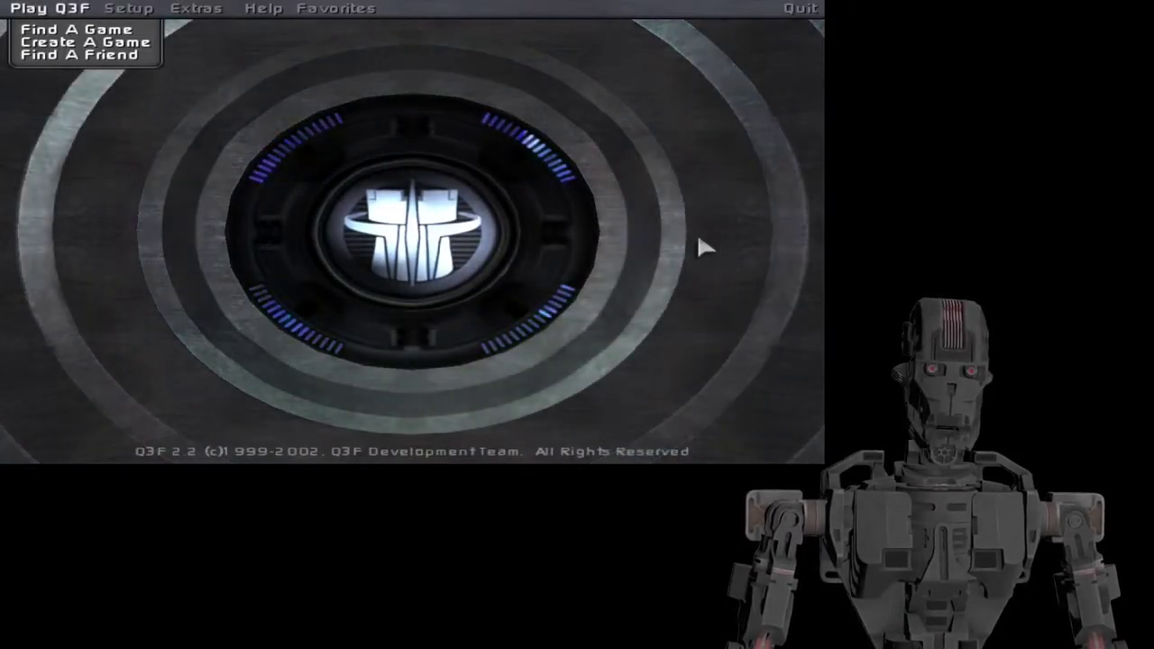
pyautogui.moveTo(187, 18)
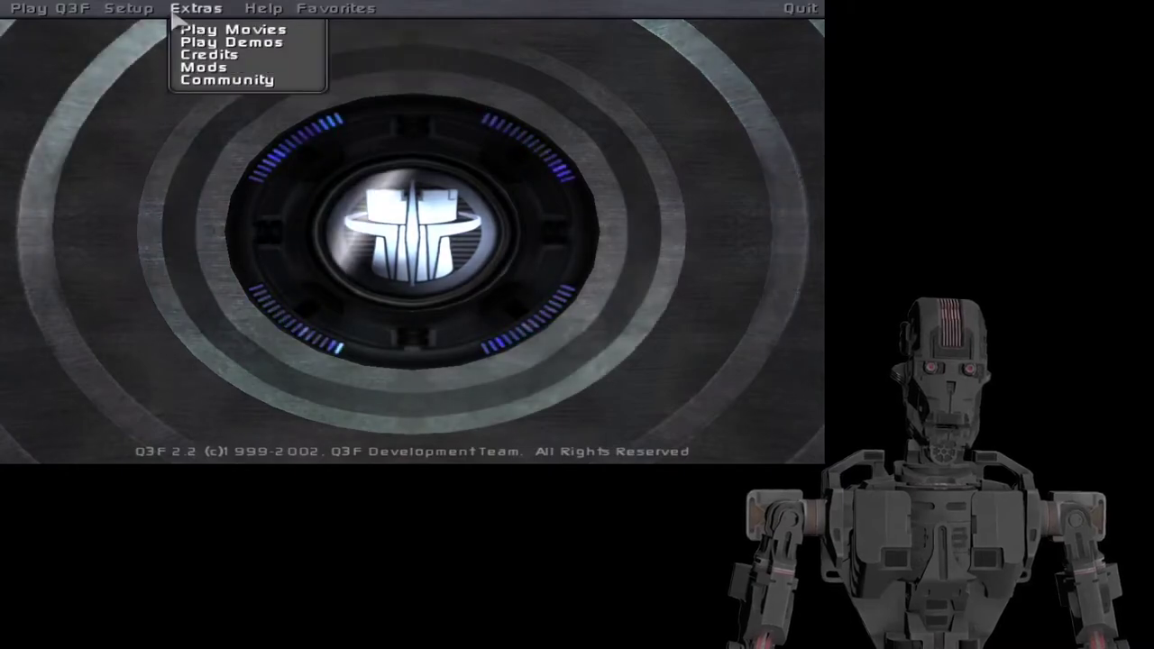
pyautogui.moveTo(128, 9)
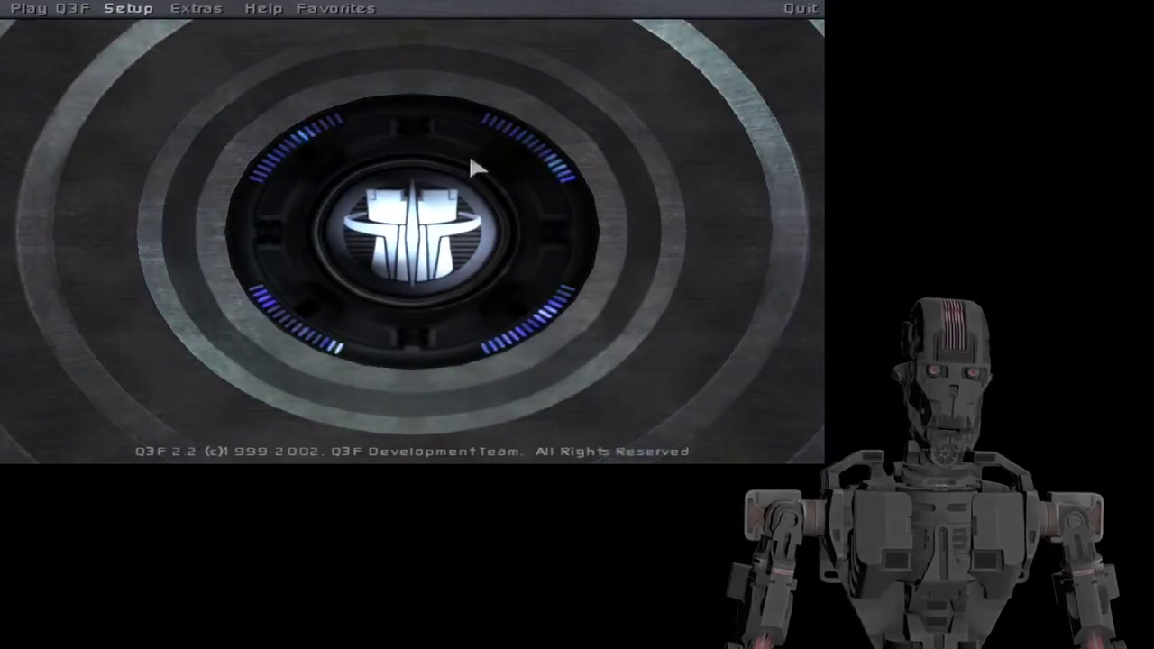
pyautogui.press('Right')
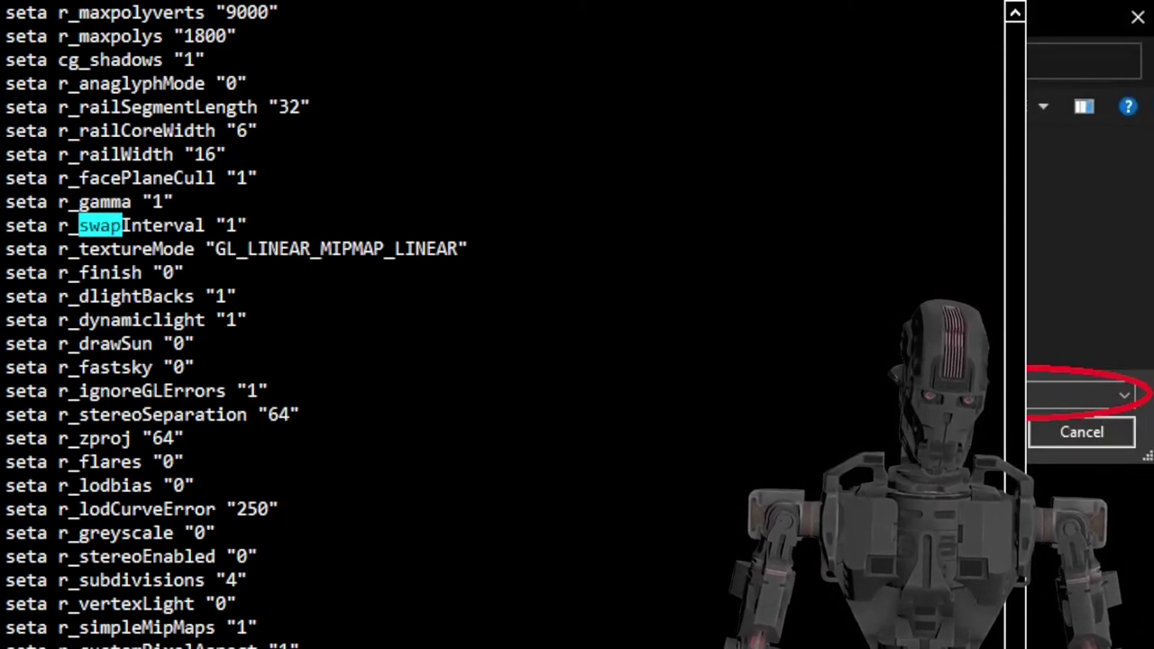
# - Locate the r_swapInterval line in the game's config file and highlight its value
pyautogui.click(388, 404)
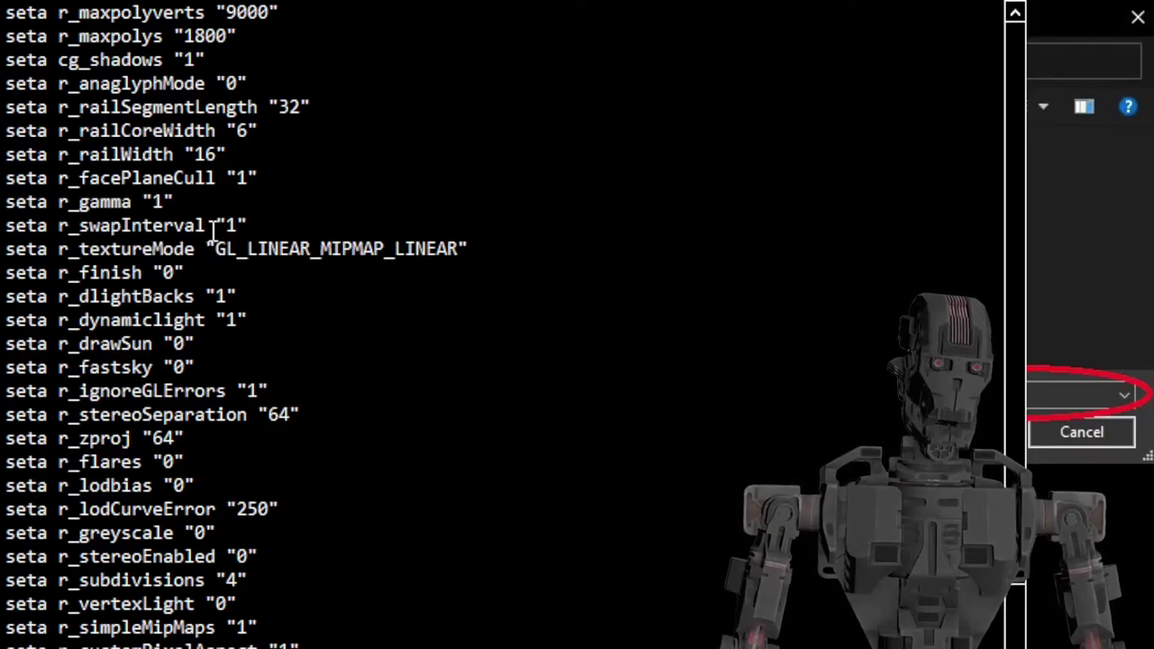
pyautogui.click(484, 231)
pyautogui.scroll(-2, 372, 420)
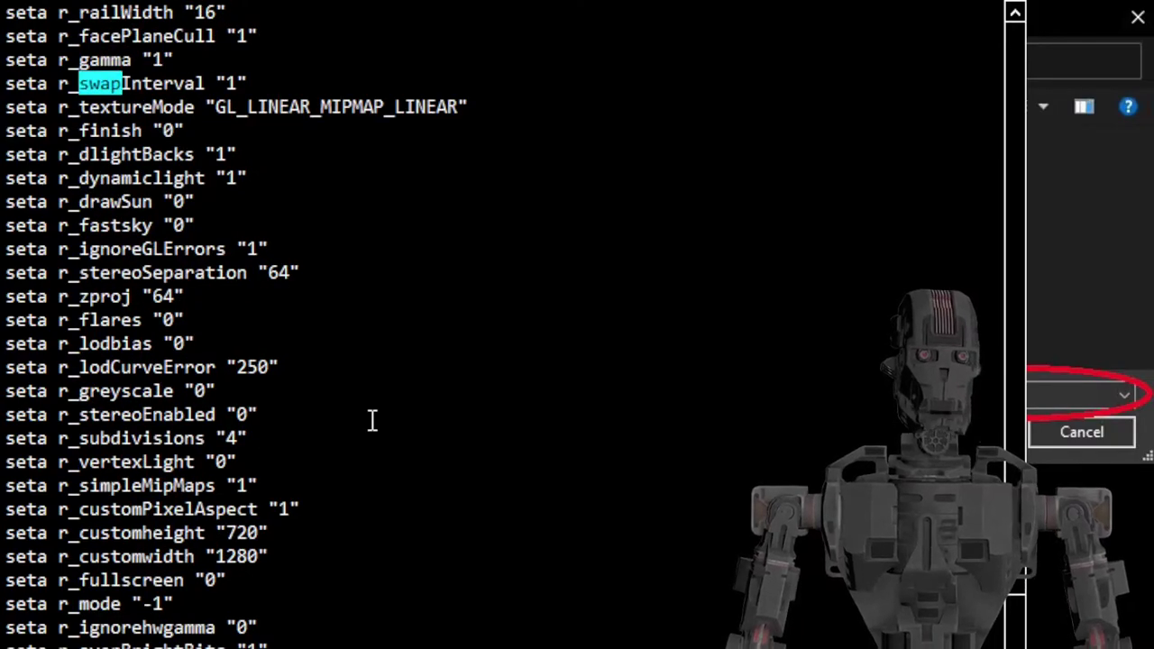
pyautogui.scroll(-1, 371, 420)
pyautogui.scroll(1, 370, 420)
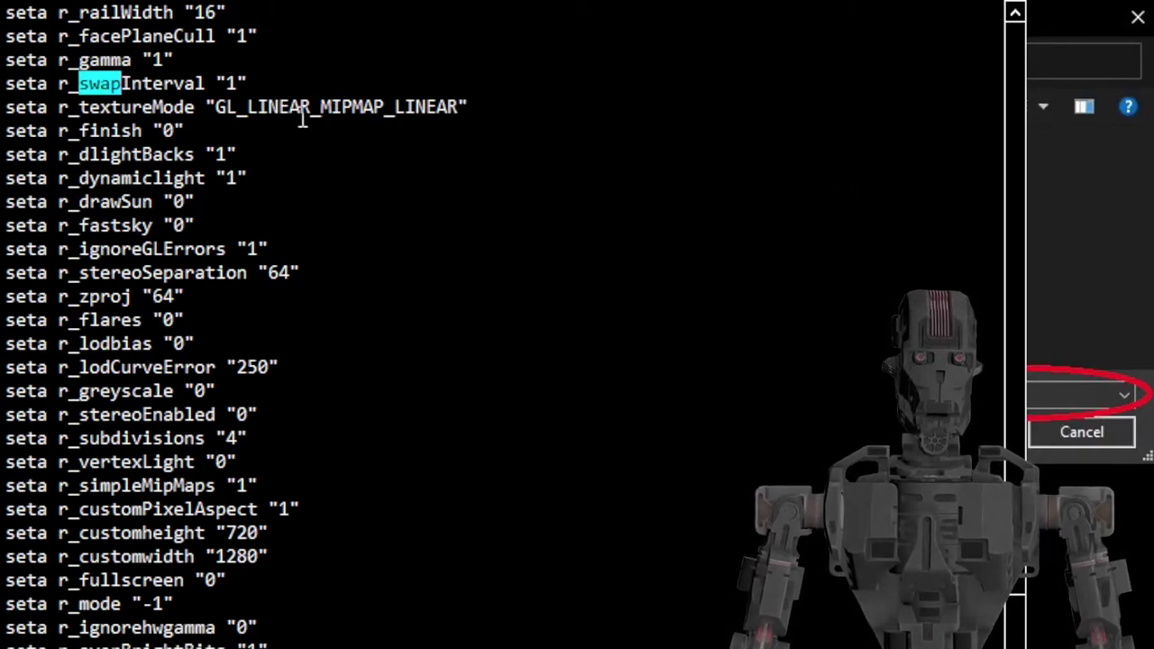
pyautogui.click(232, 83)
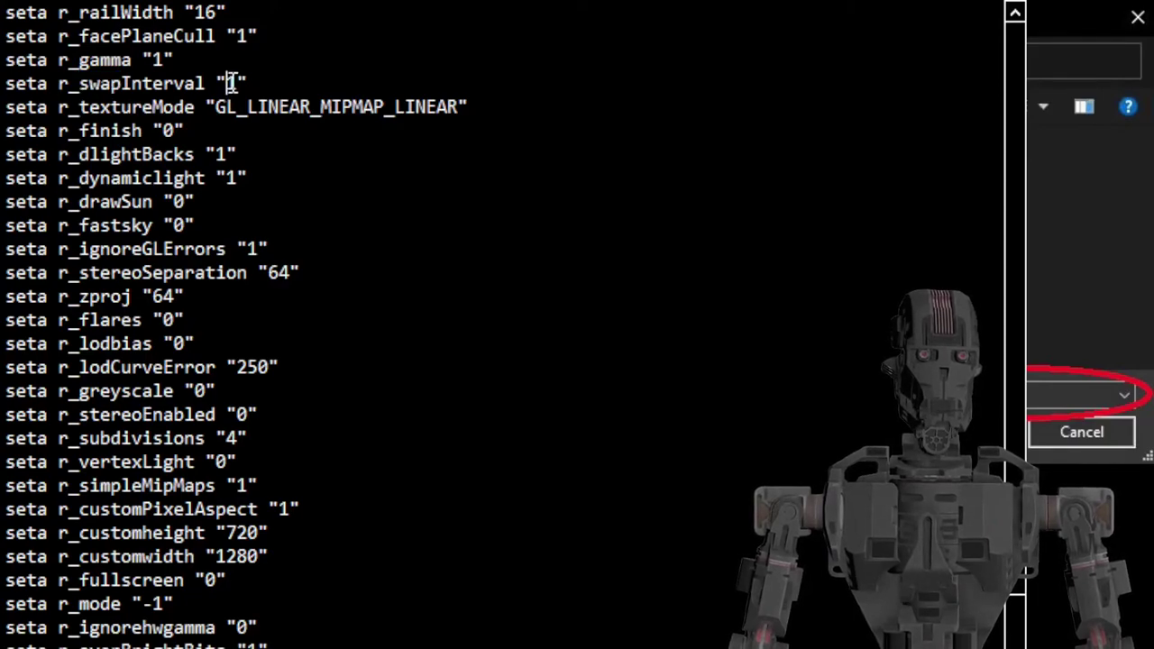
pyautogui.moveTo(236, 87); pyautogui.dragTo(229, 86)
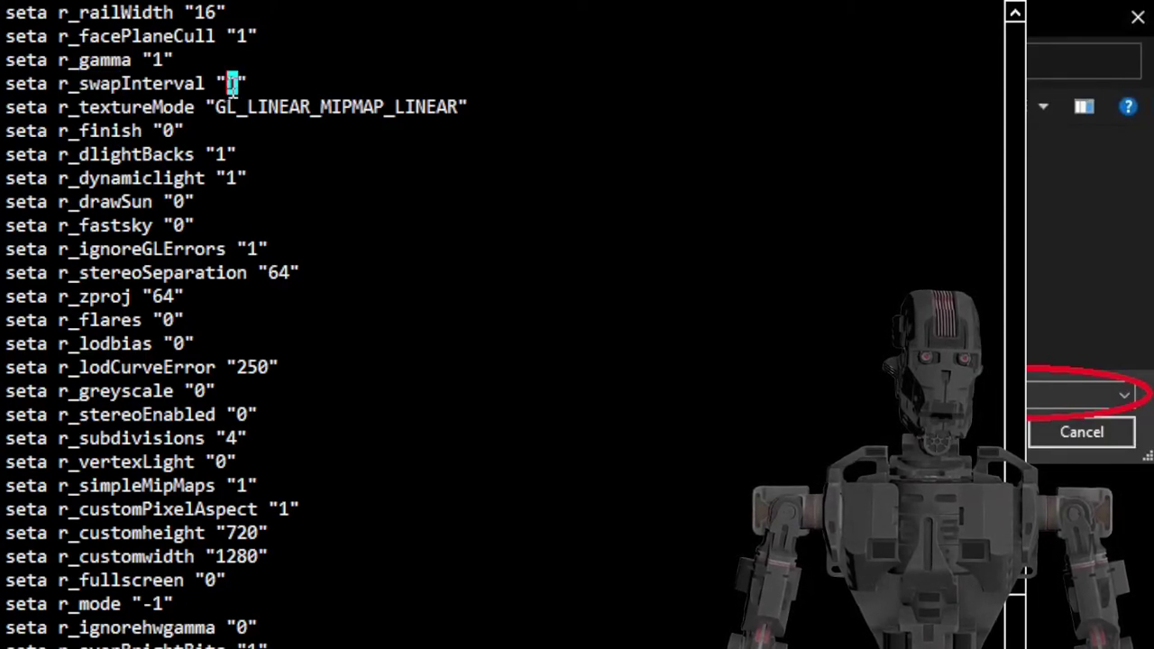
pyautogui.click(232, 84)
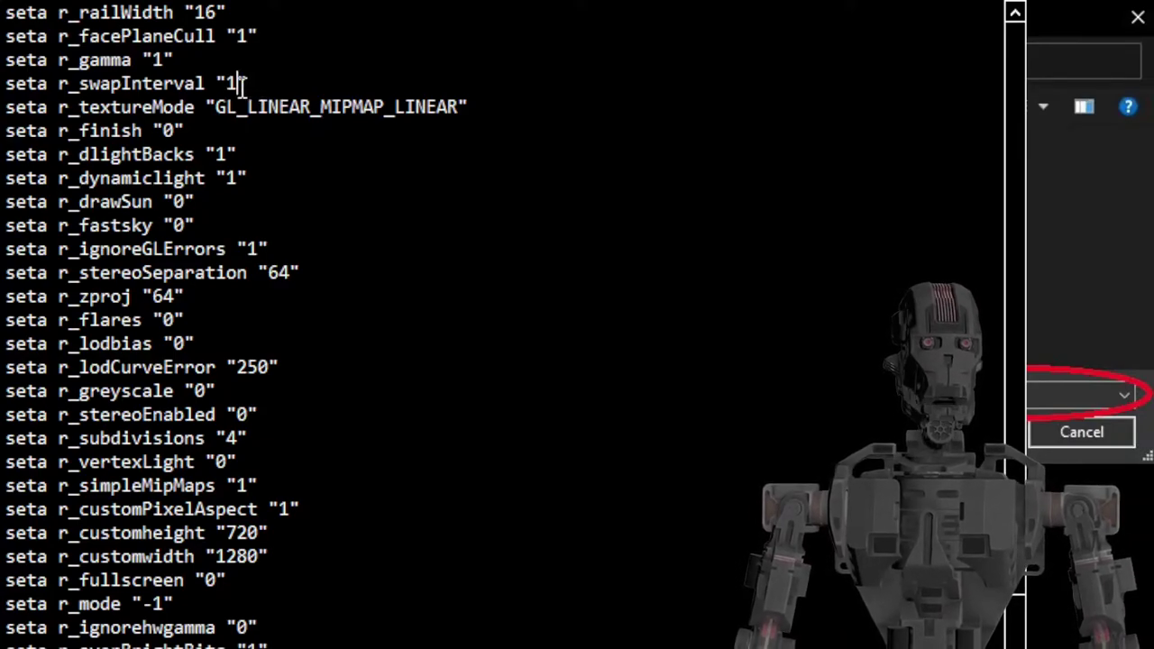
pyautogui.moveTo(237, 86); pyautogui.dragTo(230, 86)
pyautogui.click(231, 86)
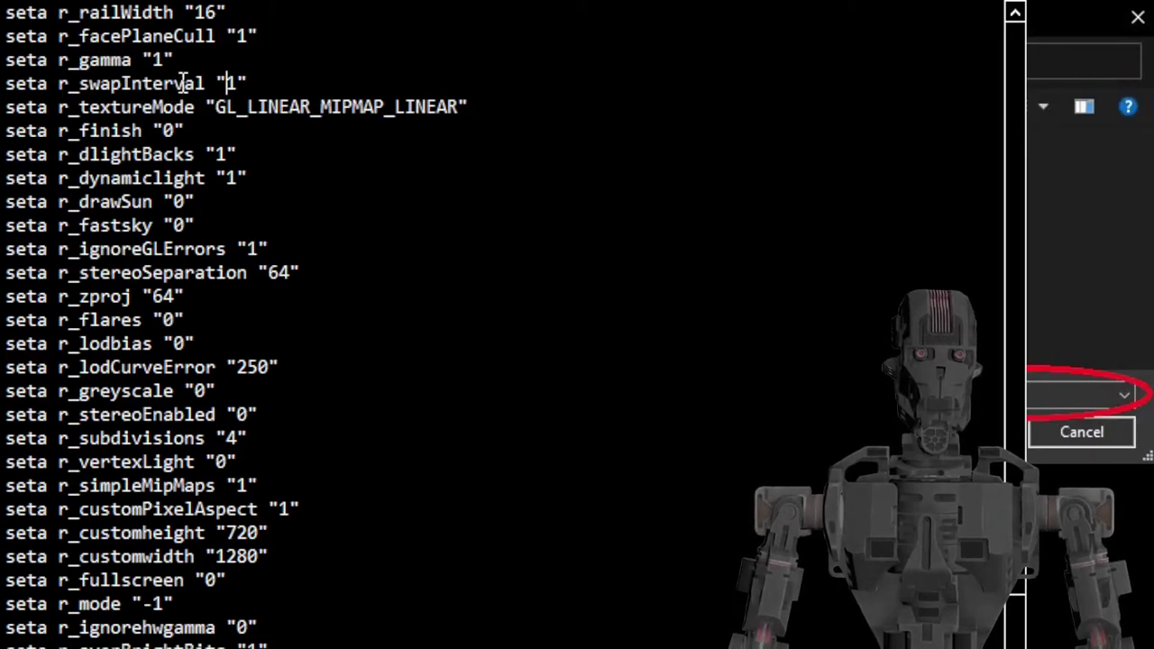
# - Look through the renderer settings below r_swapInterval, from r_finish down to r_customPixelAspect
pyautogui.scroll(-1, 214, 77)
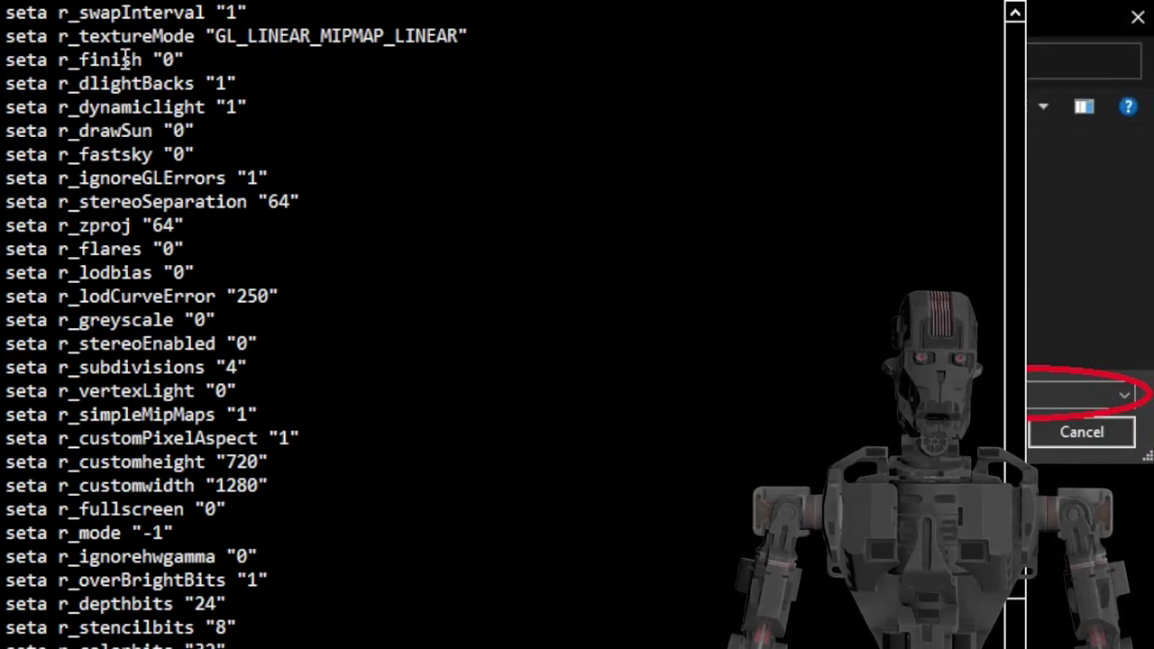
pyautogui.moveTo(121, 60); pyautogui.dragTo(134, 83)
pyautogui.moveTo(143, 130); pyautogui.dragTo(144, 154)
pyautogui.click(135, 205)
pyautogui.moveTo(136, 201); pyautogui.dragTo(132, 226)
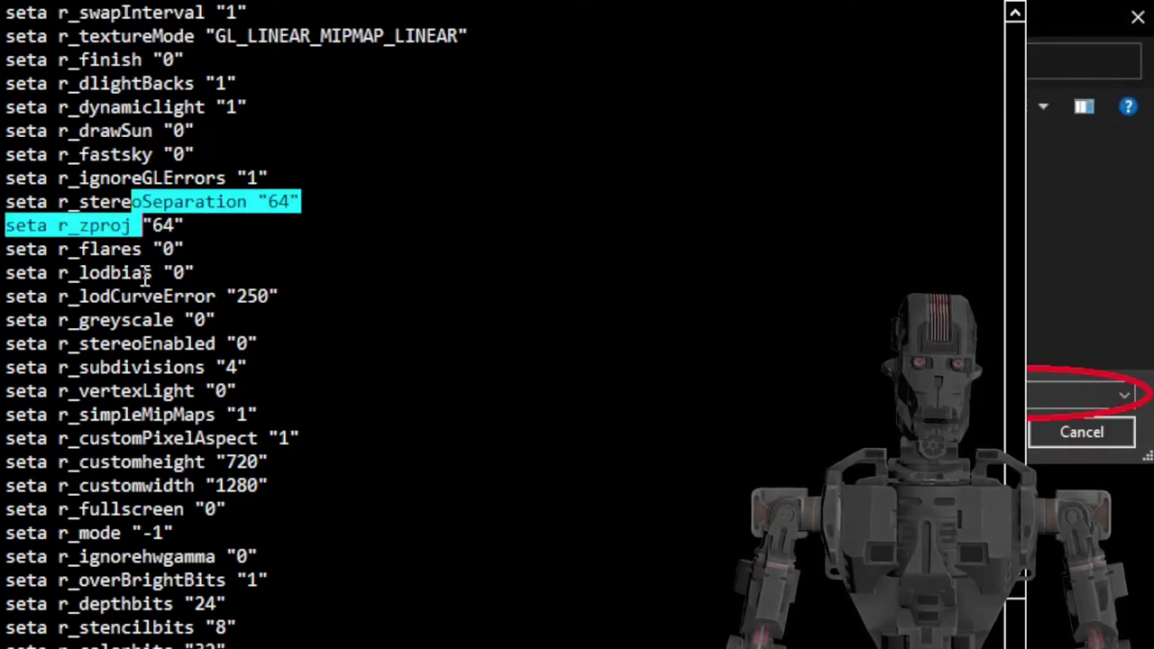
pyautogui.moveTo(143, 272); pyautogui.dragTo(162, 296)
pyautogui.moveTo(153, 344); pyautogui.dragTo(153, 367)
pyautogui.moveTo(153, 415); pyautogui.dragTo(154, 438)
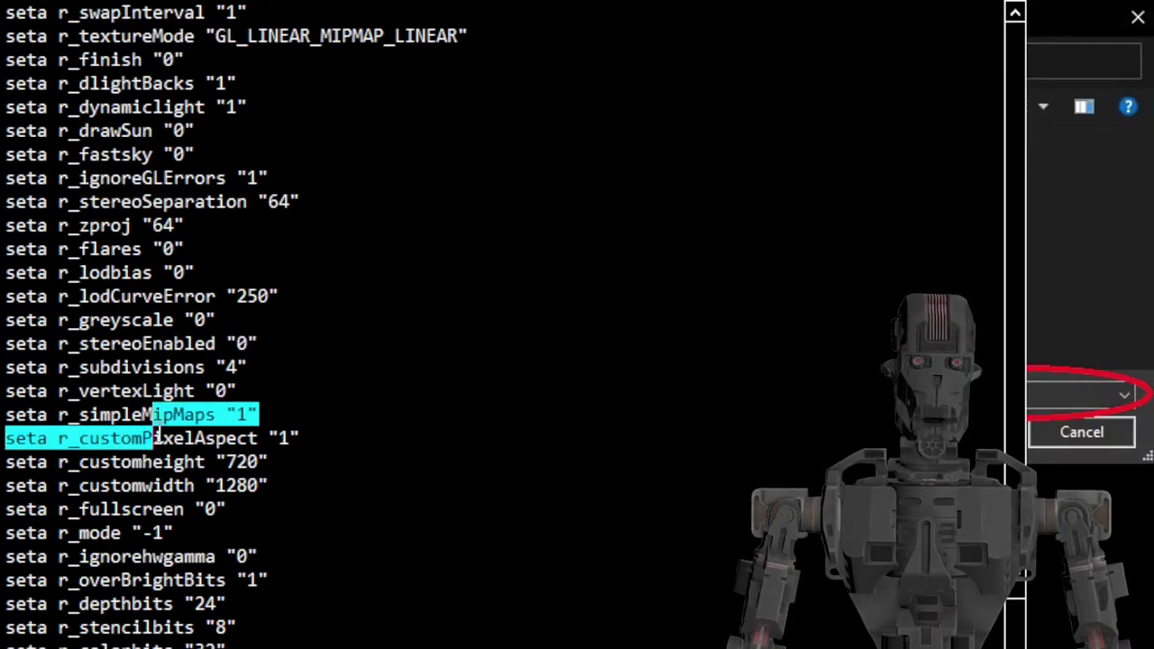
# - Point out the r_customheight and r_customwidth settings in the config file by highlighting each with its value
pyautogui.click(107, 462)
pyautogui.moveTo(76, 462); pyautogui.dragTo(273, 461)
pyautogui.click(279, 461)
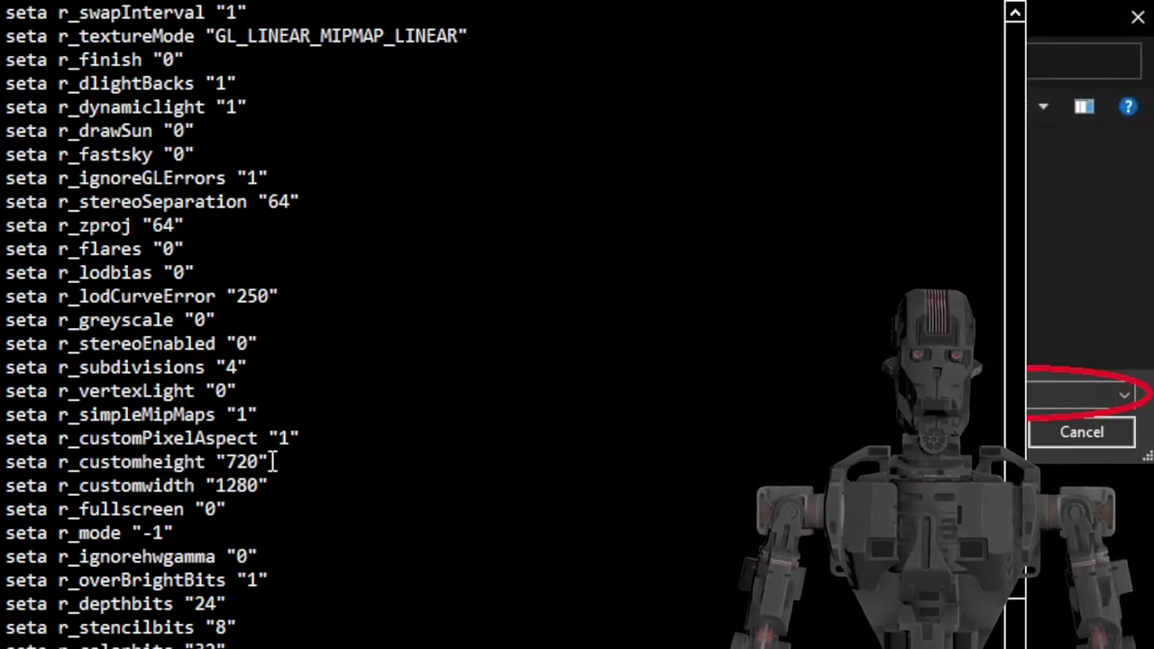
pyautogui.moveTo(79, 486); pyautogui.dragTo(267, 486)
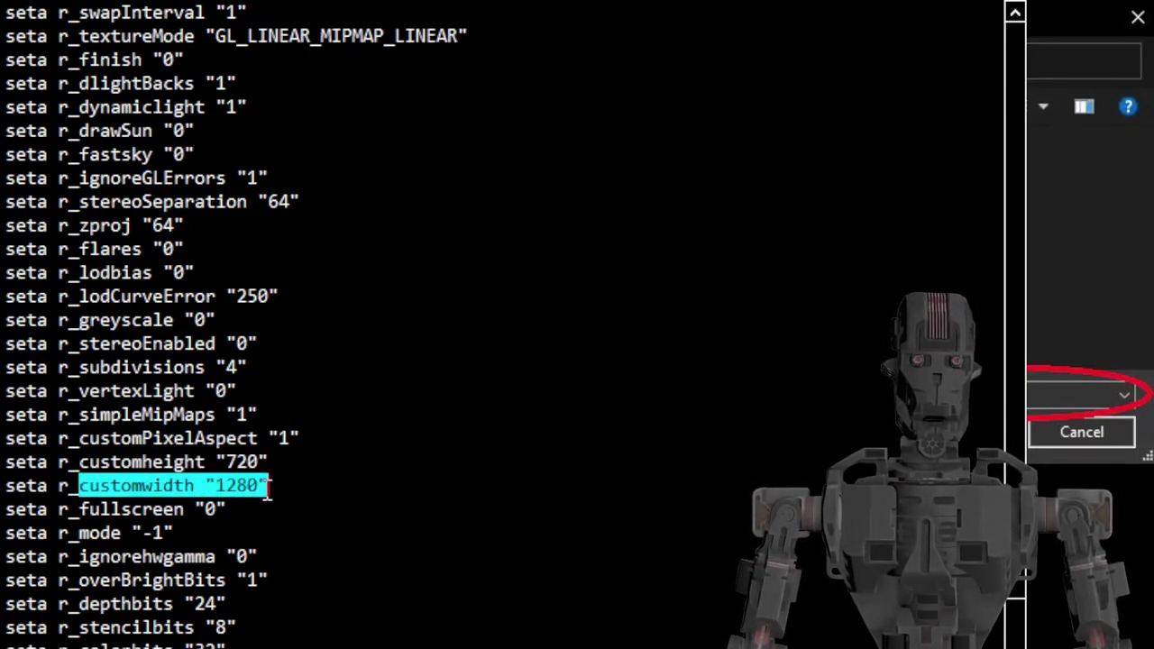
pyautogui.click(270, 489)
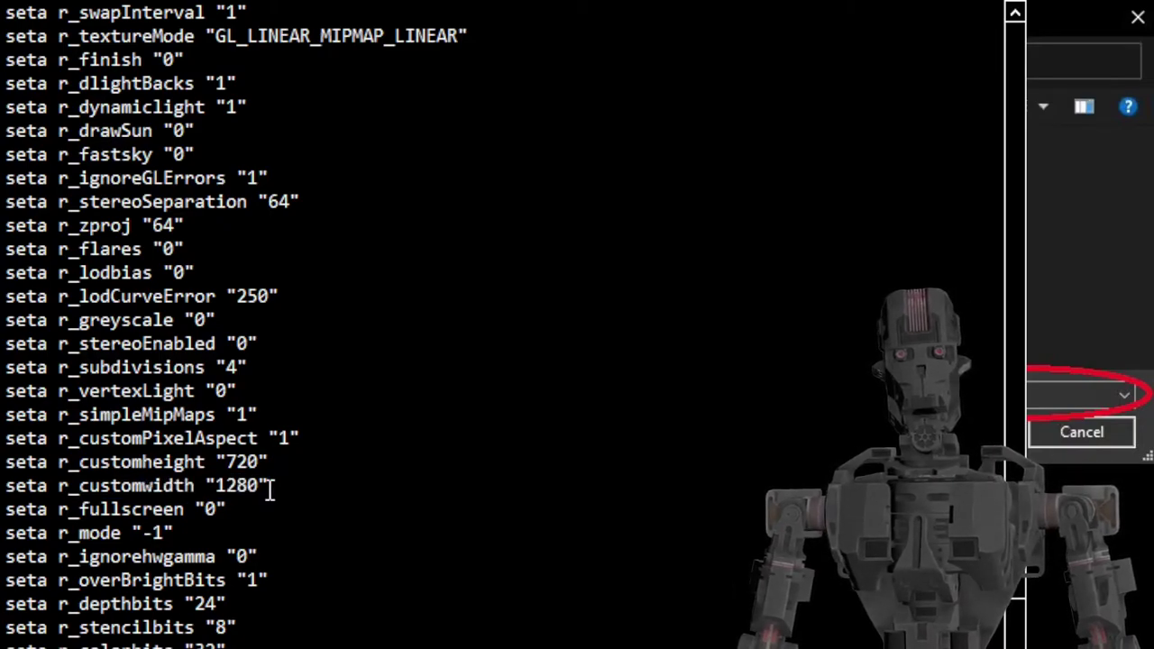
pyautogui.moveTo(154, 485); pyautogui.dragTo(229, 463)
pyautogui.click(216, 463)
pyautogui.click(227, 464)
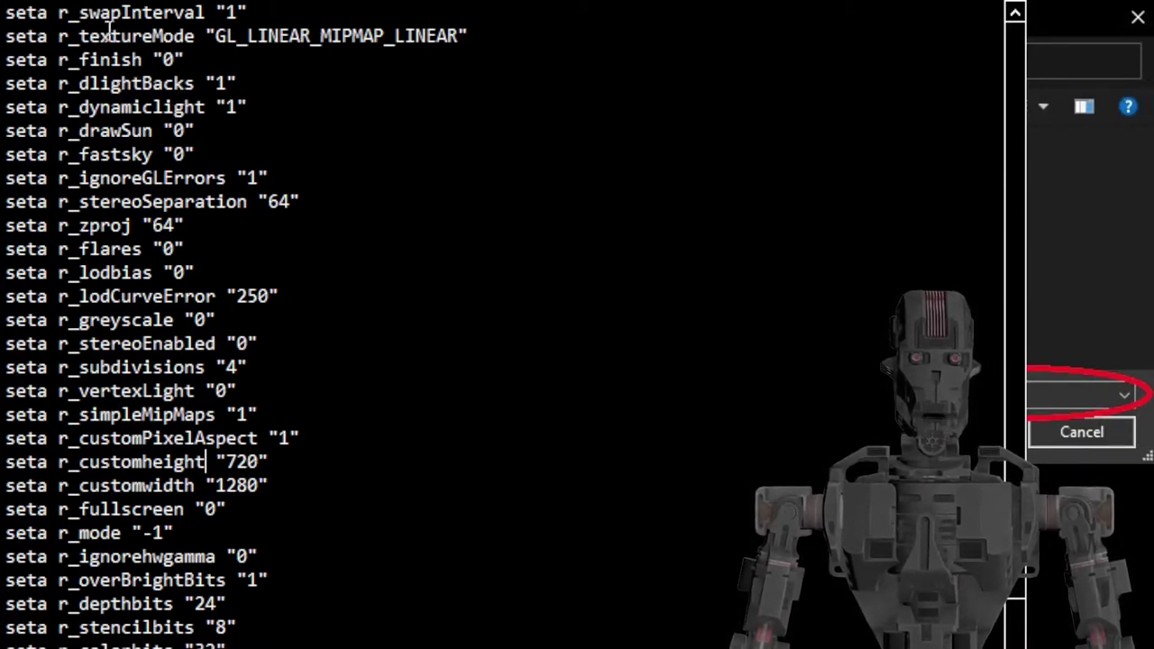
# - Highlight the r_swapInterval setting again and point out the custom height and width values to adapt to the monitor
pyautogui.moveTo(88, 13); pyautogui.dragTo(253, 17)
pyautogui.click(251, 15)
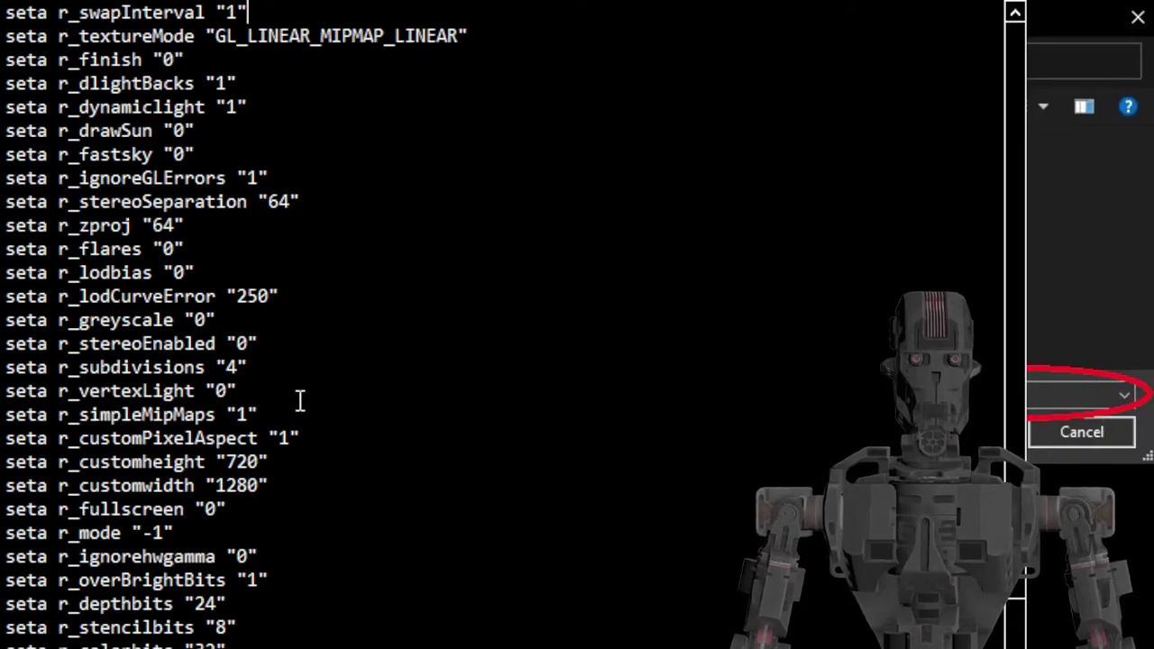
pyautogui.moveTo(187, 462); pyautogui.dragTo(259, 462)
pyautogui.click(320, 480)
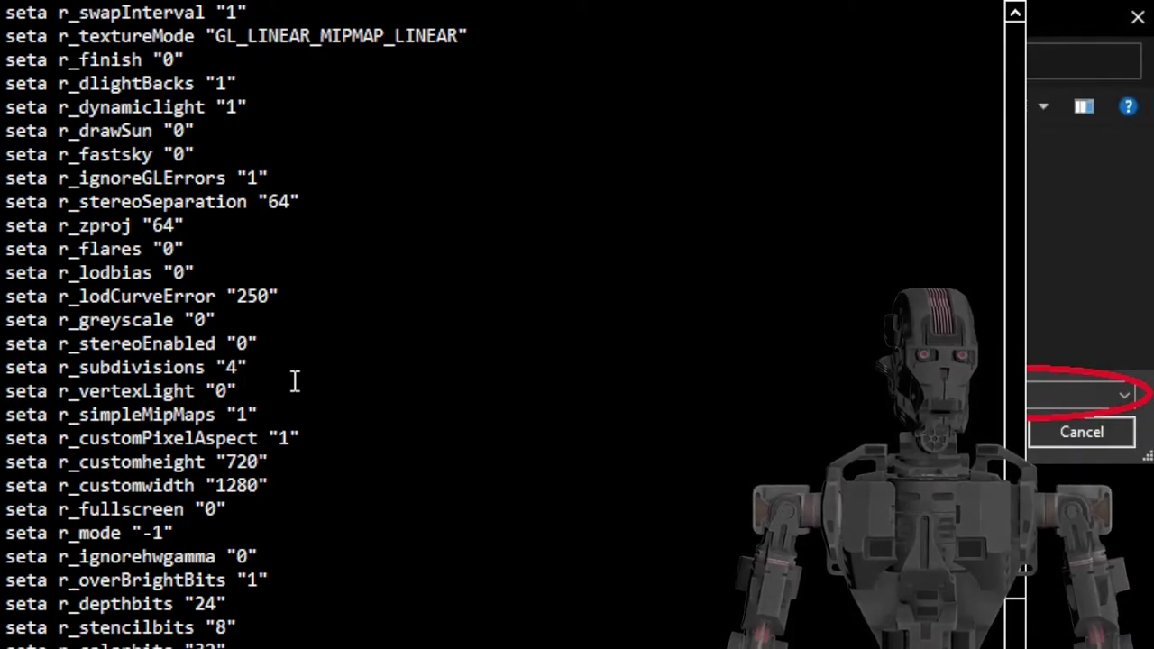
pyautogui.moveTo(219, 463); pyautogui.dragTo(254, 485)
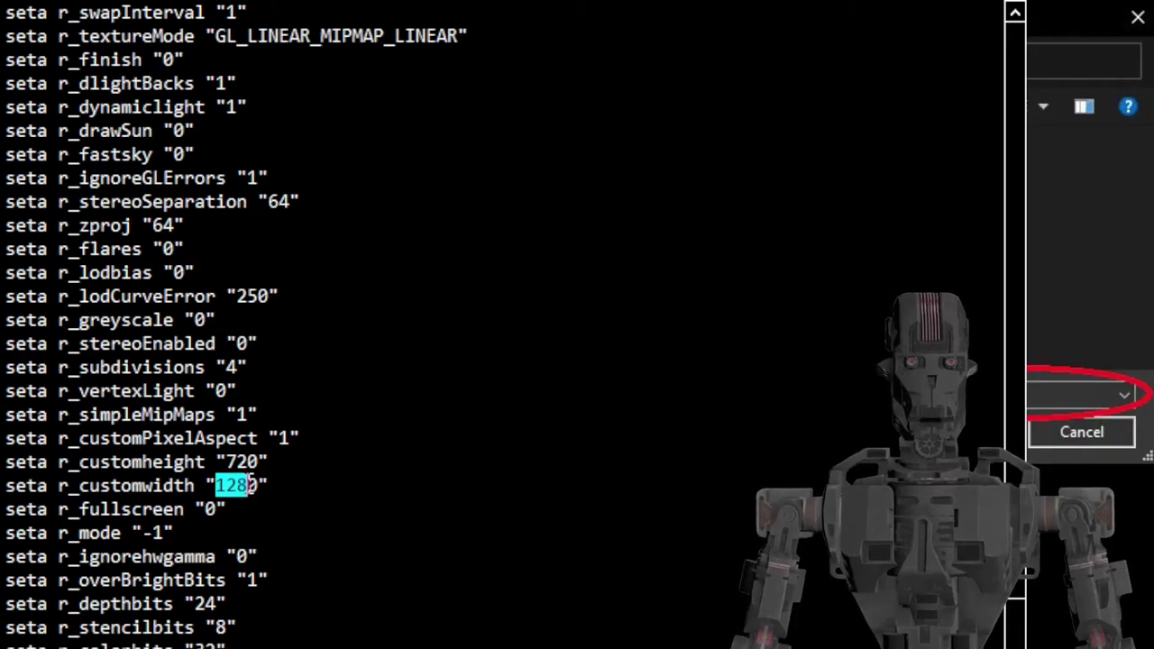
pyautogui.click(236, 461)
pyautogui.click(225, 461)
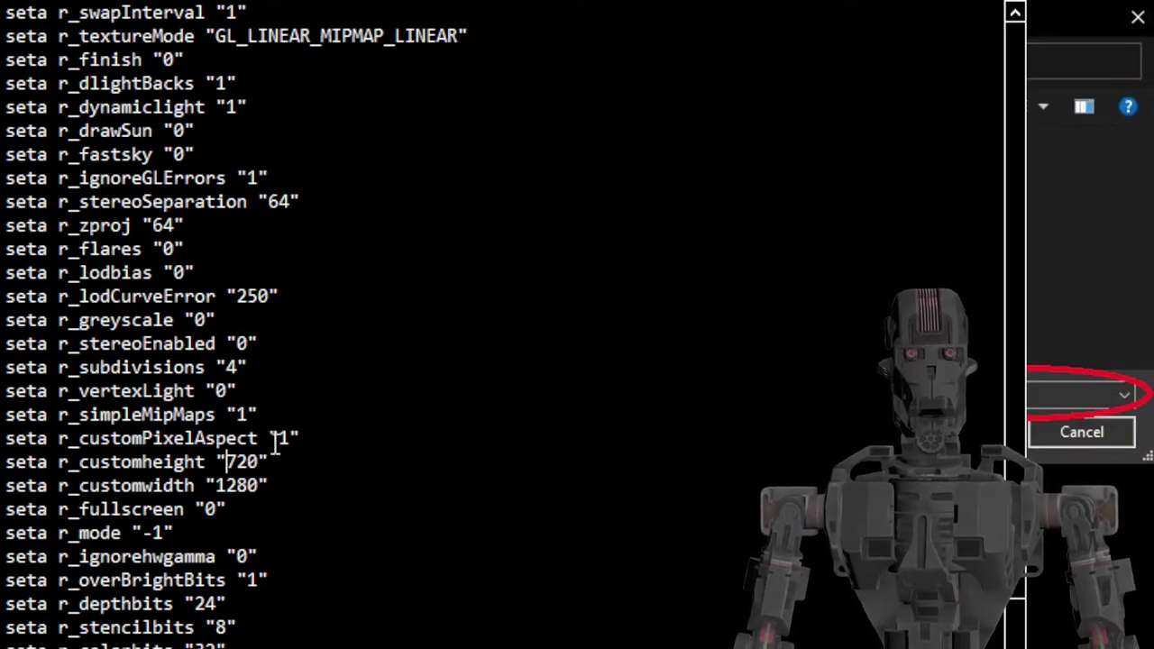
pyautogui.moveTo(226, 462); pyautogui.dragTo(253, 493)
pyautogui.click(253, 461)
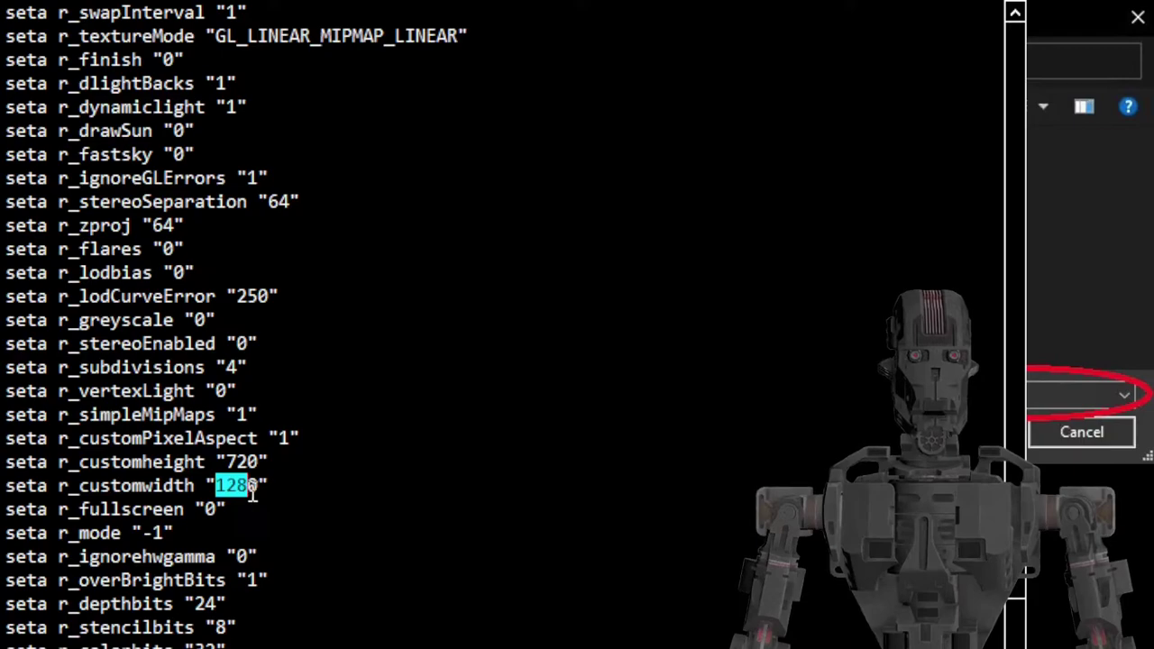
pyautogui.click(252, 493)
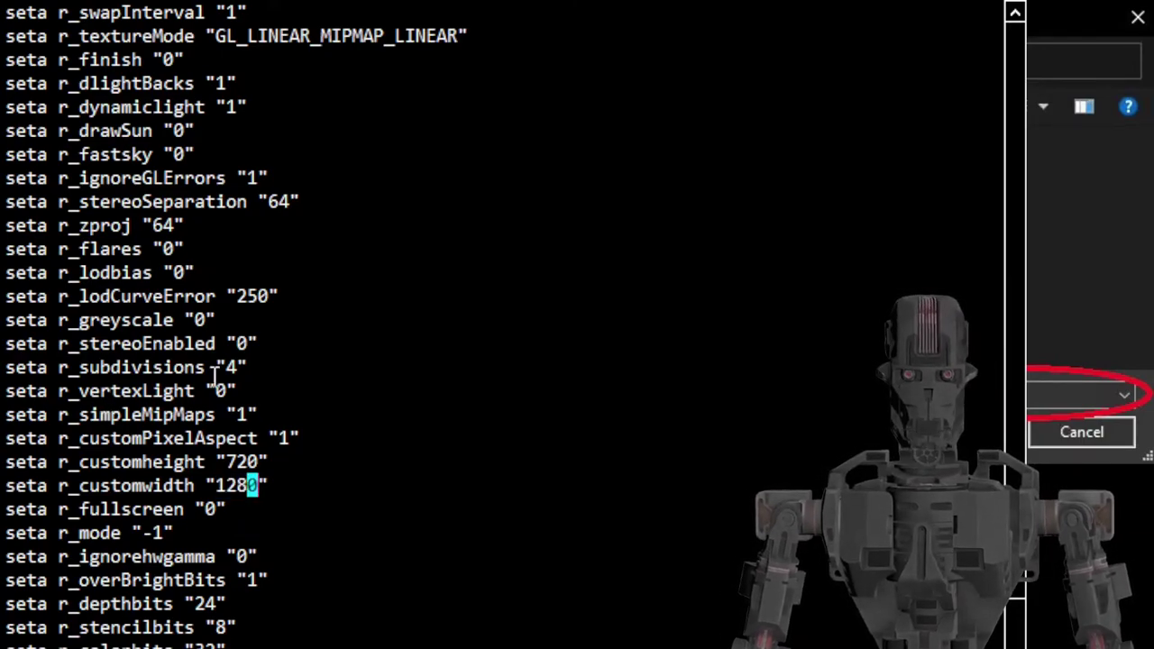
pyautogui.moveTo(216, 467)
pyautogui.mouseDown()
pyautogui.moveTo(236, 475)
pyautogui.moveTo(225, 465)
pyautogui.mouseUp()
pyautogui.click(237, 468)
pyautogui.click(238, 500)
pyautogui.click(166, 200)
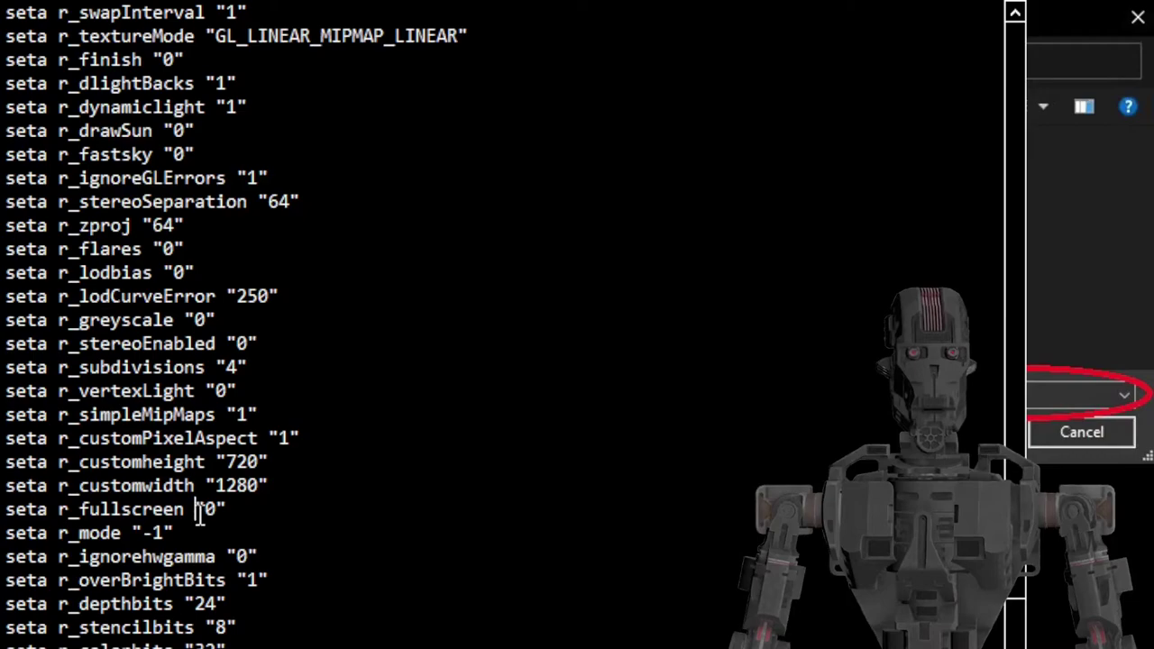
pyautogui.click(213, 556)
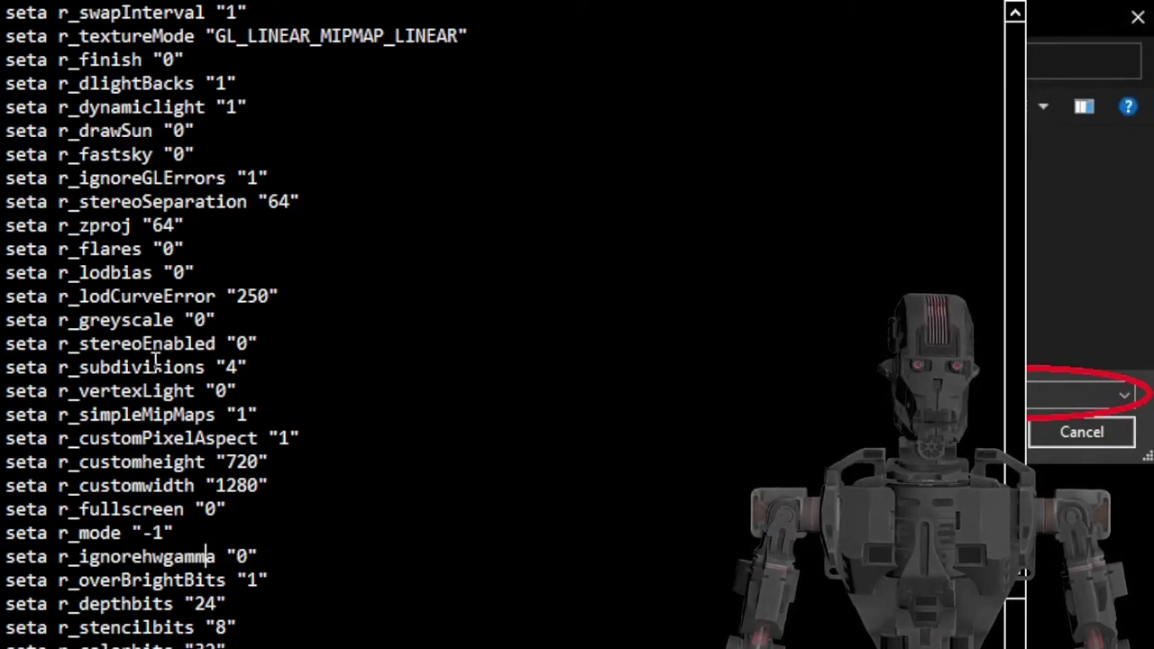
pyautogui.click(259, 343)
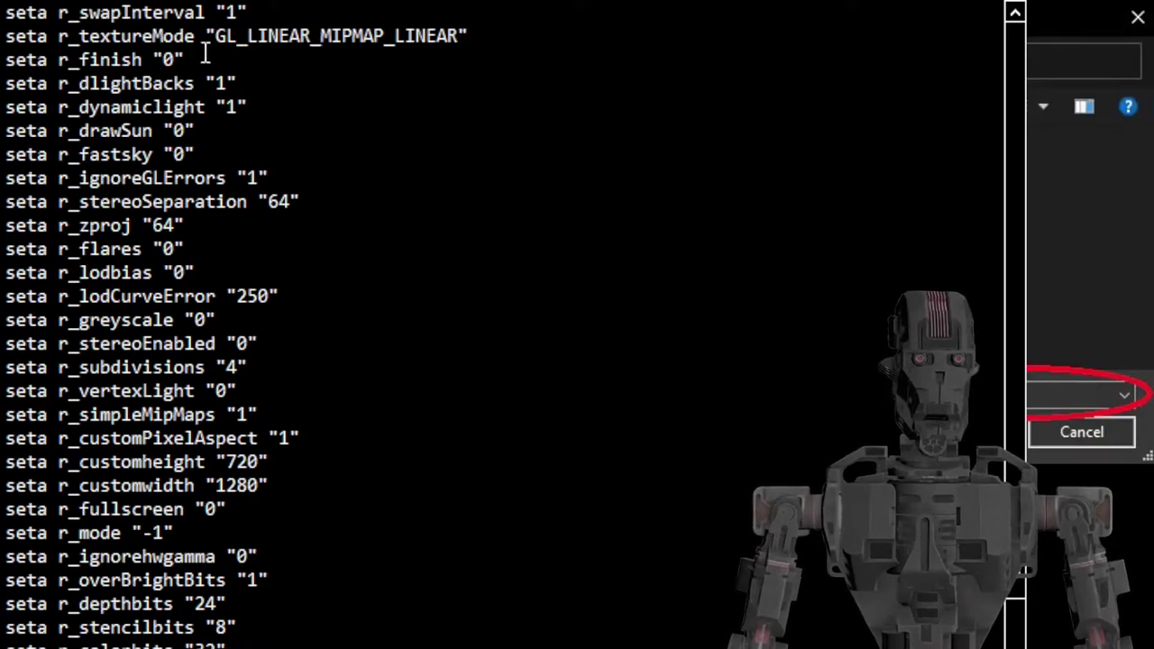
pyautogui.click(214, 252)
pyautogui.moveTo(197, 342); pyautogui.dragTo(203, 348)
pyautogui.click(100, 344)
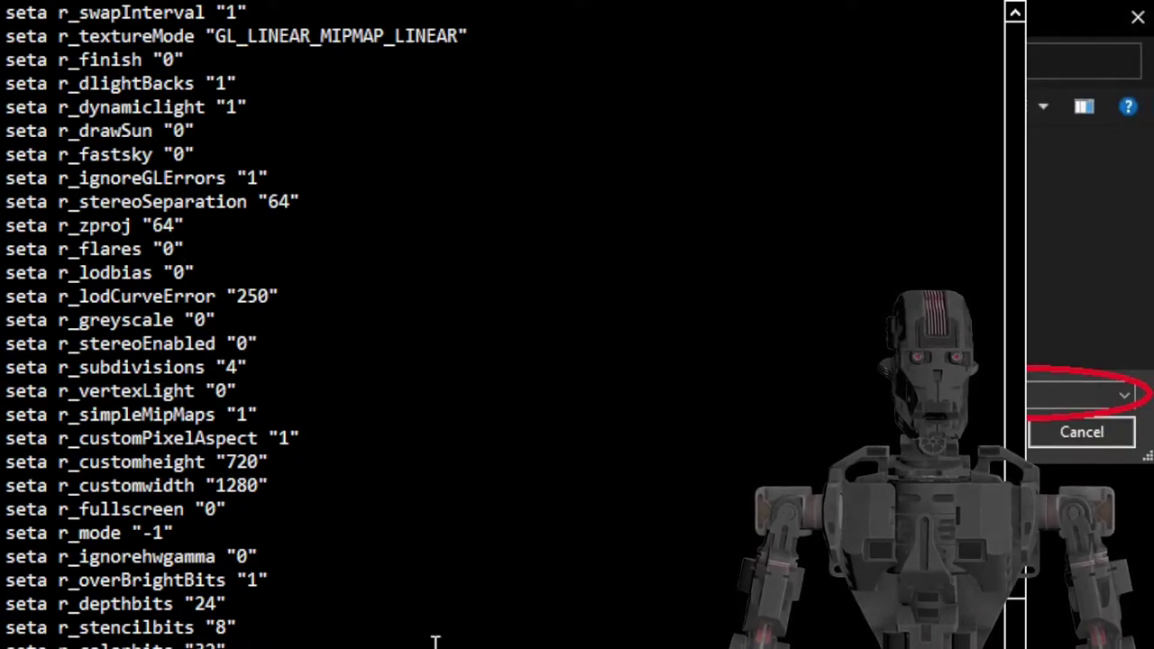
pyautogui.click(302, 203)
pyautogui.click(211, 64)
pyautogui.moveTo(18, 221); pyautogui.dragTo(25, 226)
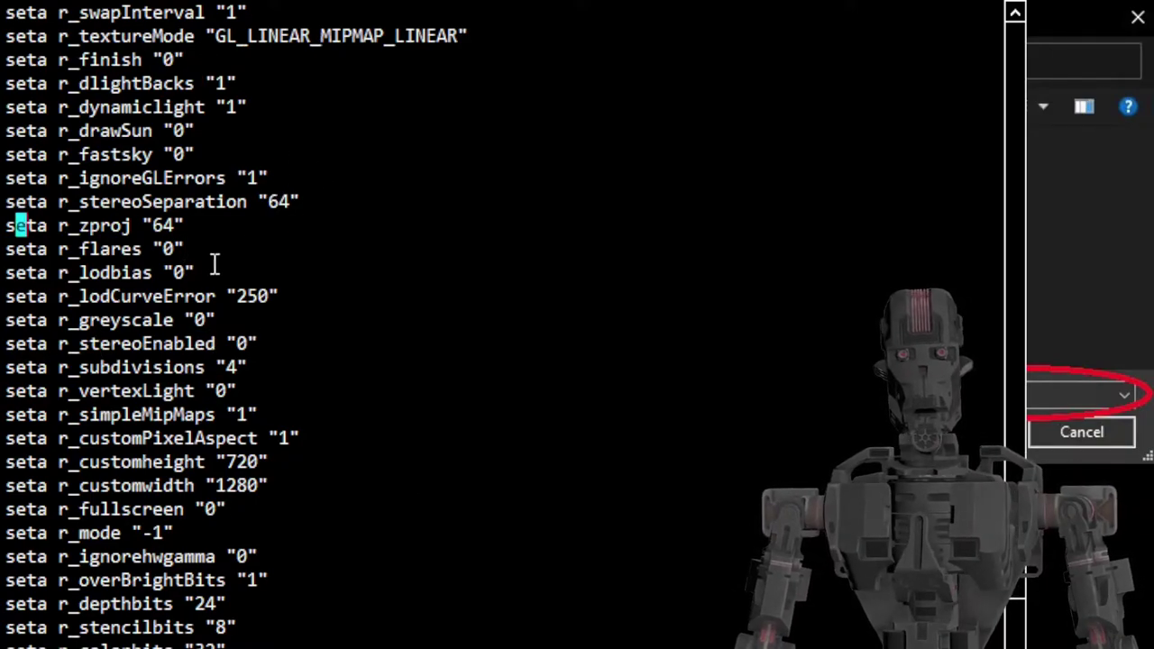
# - Look over the network and sound settings above, and highlight the r_swapInterval setting including its value
pyautogui.scroll(9, 232, 335)
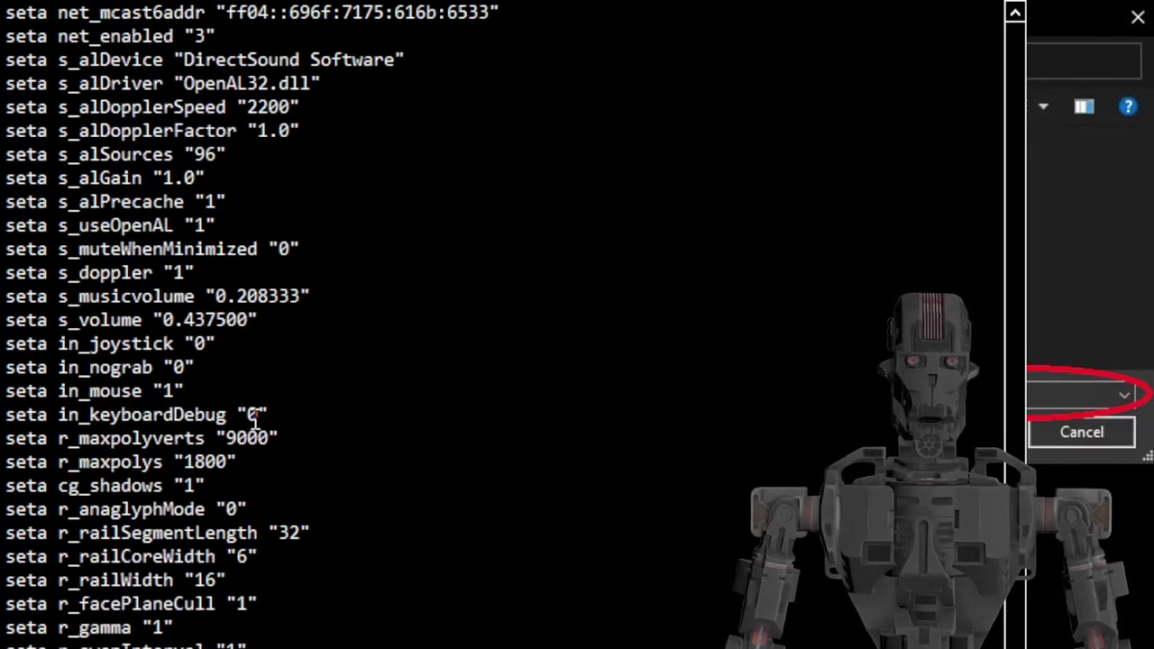
pyautogui.scroll(4, 255, 423)
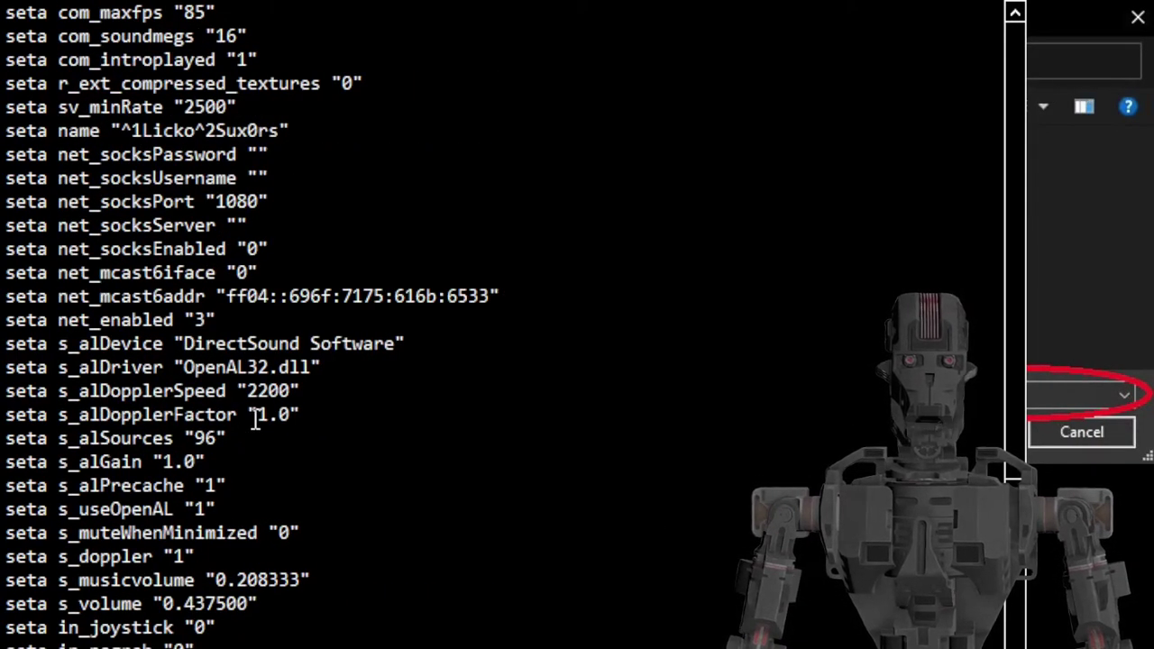
pyautogui.scroll(4, 255, 419)
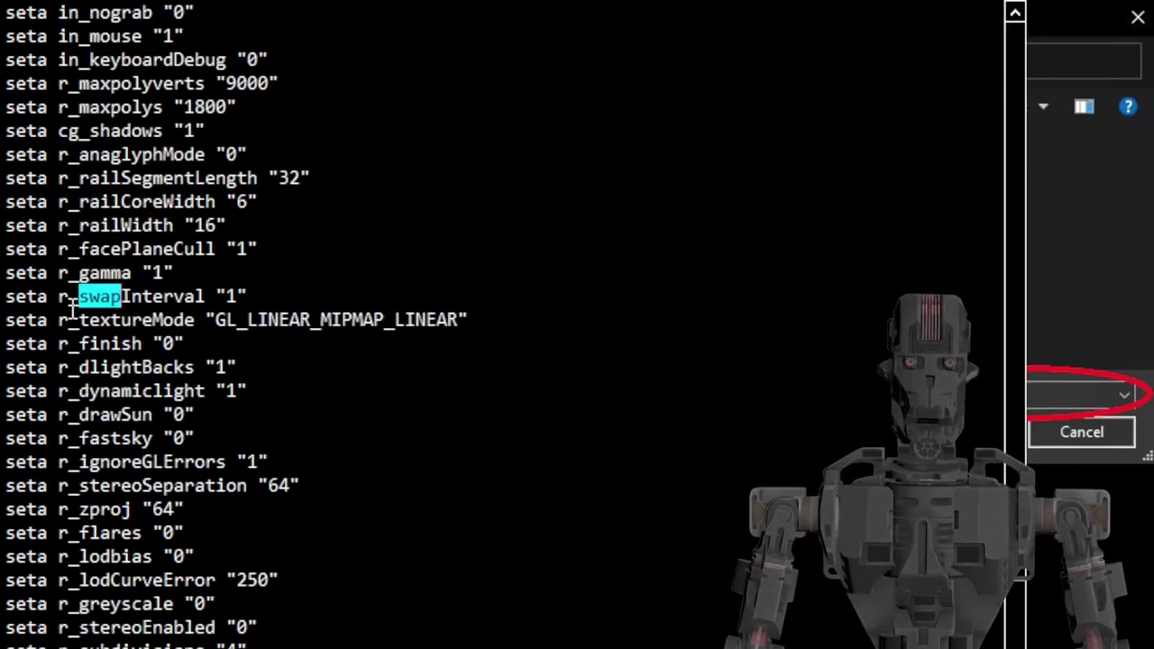
pyautogui.moveTo(58, 298); pyautogui.dragTo(256, 296)
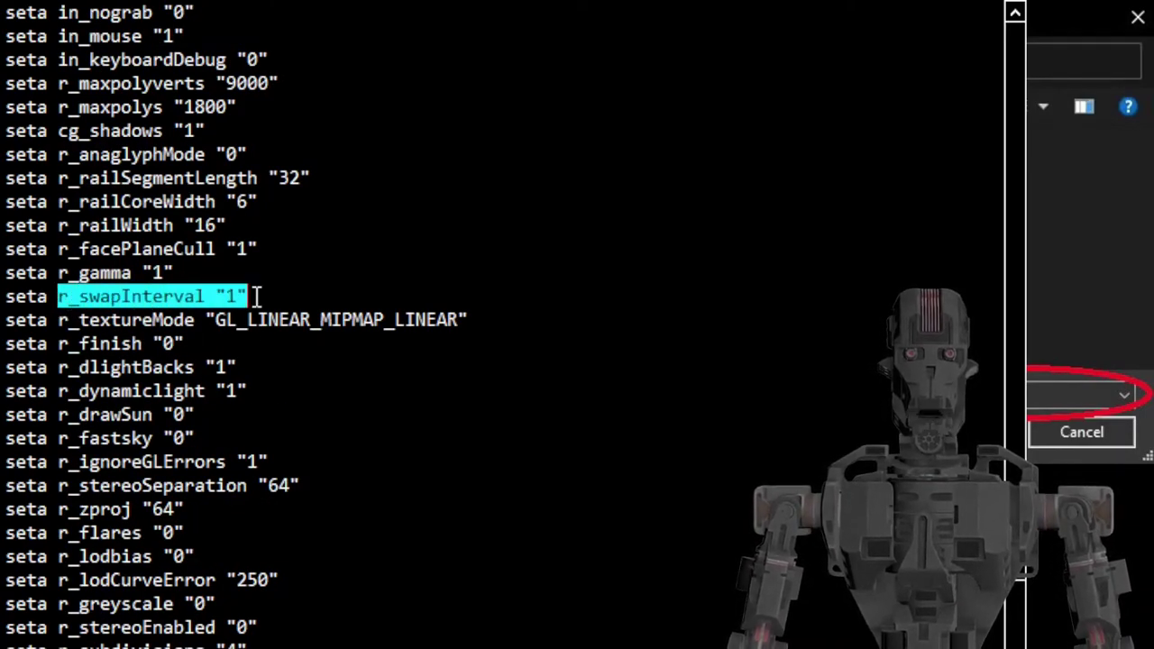
# - Find the player name line among the settings after com_maxfps and highlight the whole line
pyautogui.scroll(3, 243, 295)
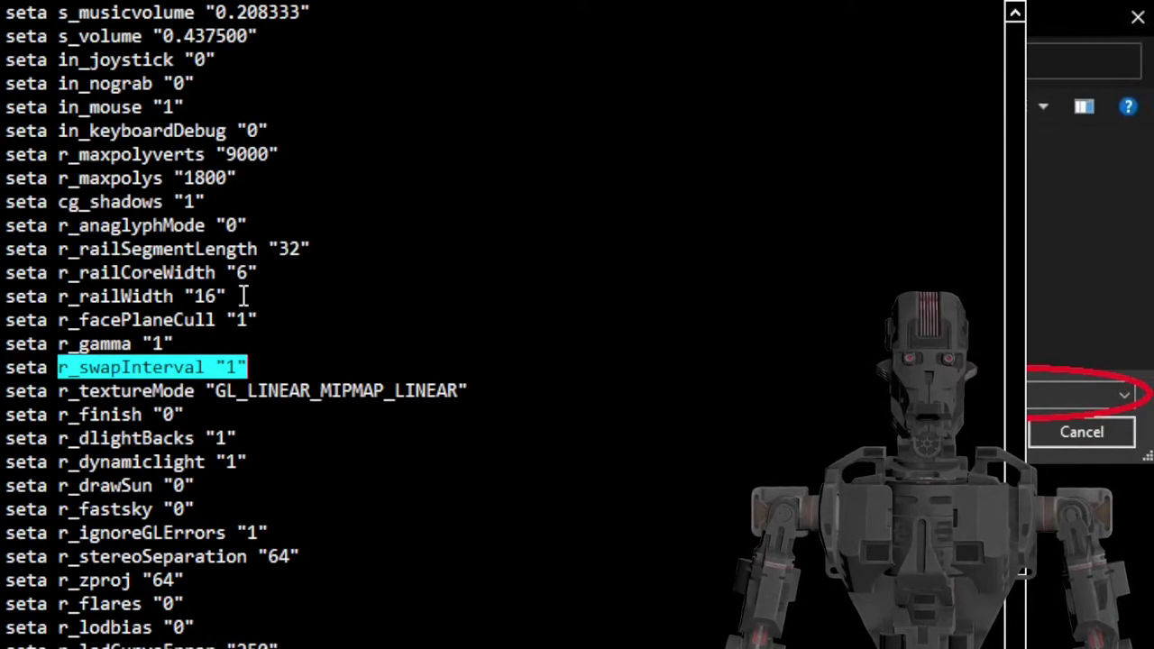
pyautogui.scroll(1, 242, 297)
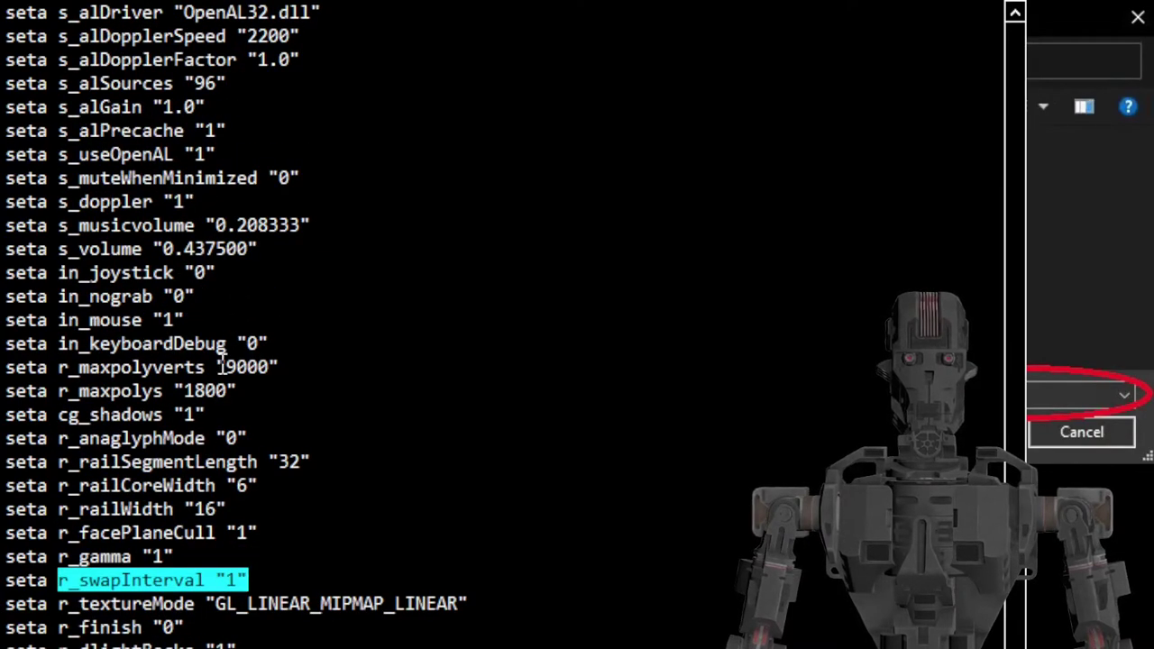
pyautogui.scroll(4, 223, 363)
pyautogui.scroll(1, 223, 363)
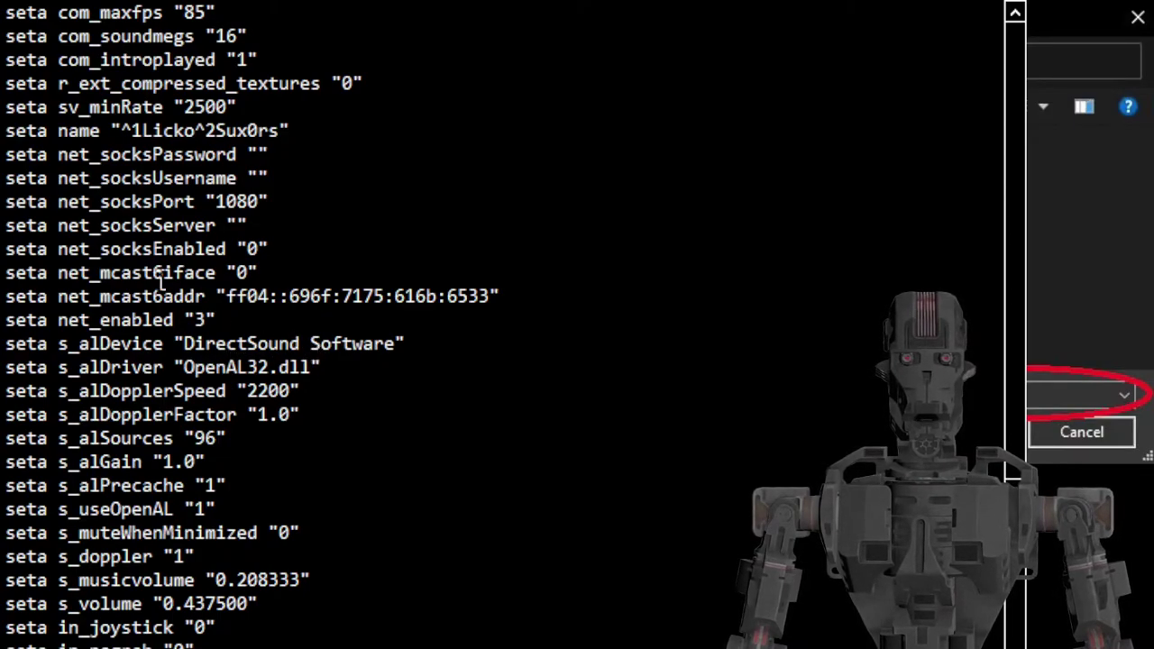
pyautogui.moveTo(5, 130); pyautogui.dragTo(329, 129)
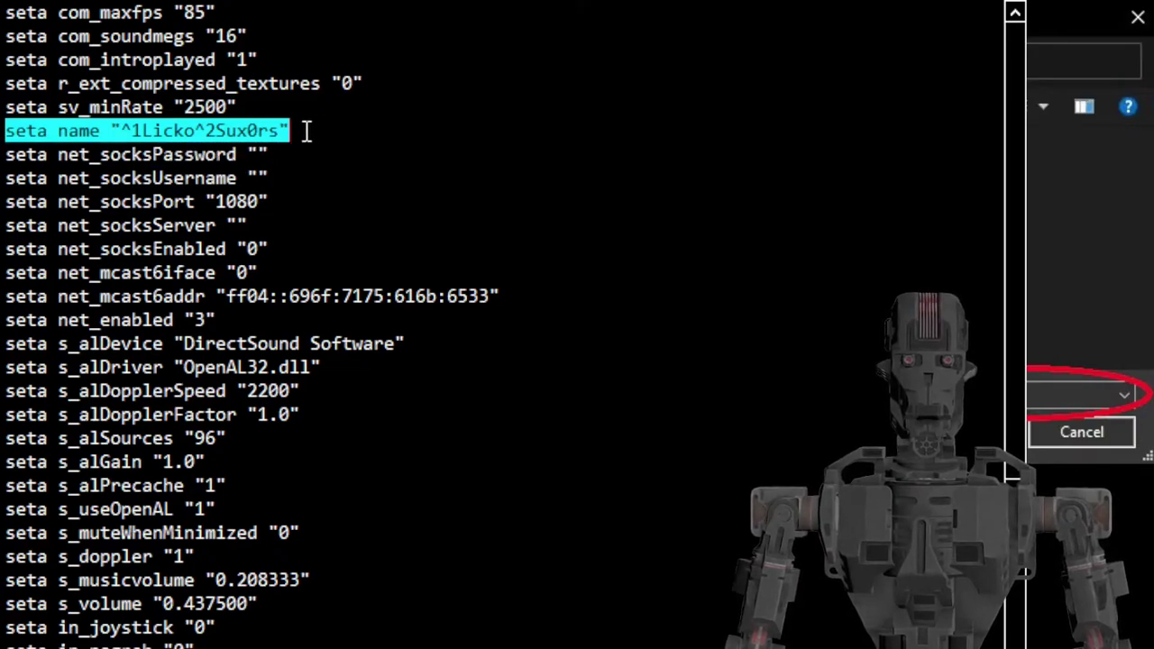
# - Highlight the player name between the quotes and point out the text following its ^1 and ^2 codes
pyautogui.moveTo(132, 131); pyautogui.dragTo(291, 150)
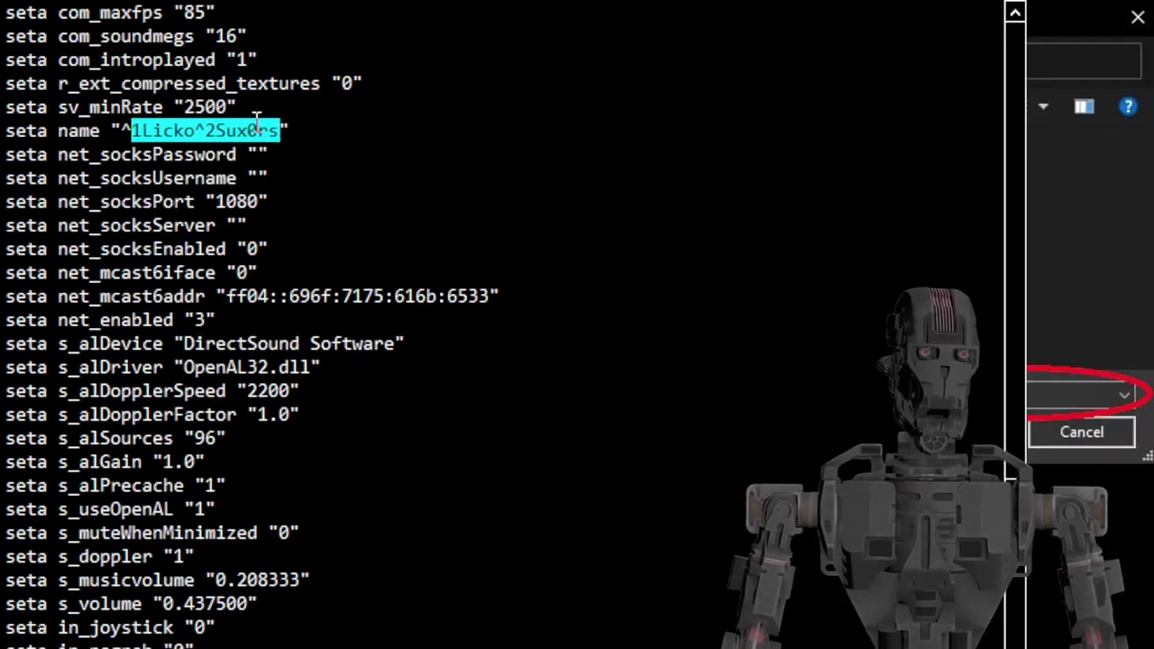
pyautogui.moveTo(122, 131); pyautogui.dragTo(283, 131)
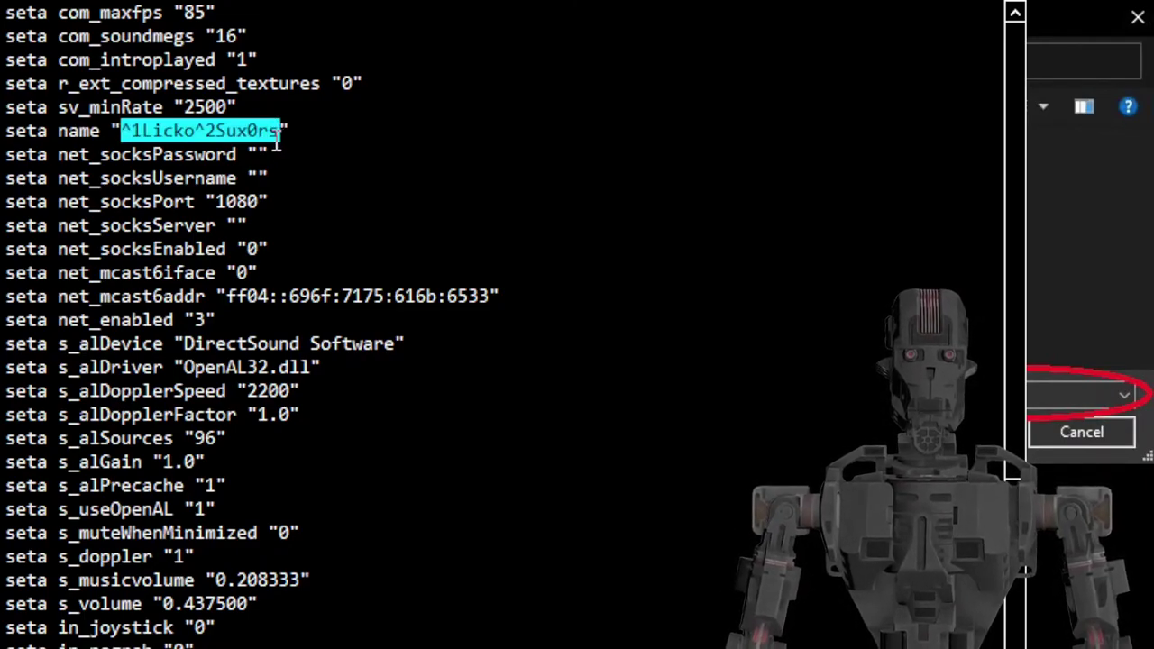
pyautogui.moveTo(120, 131); pyautogui.dragTo(216, 154)
pyautogui.click(203, 131)
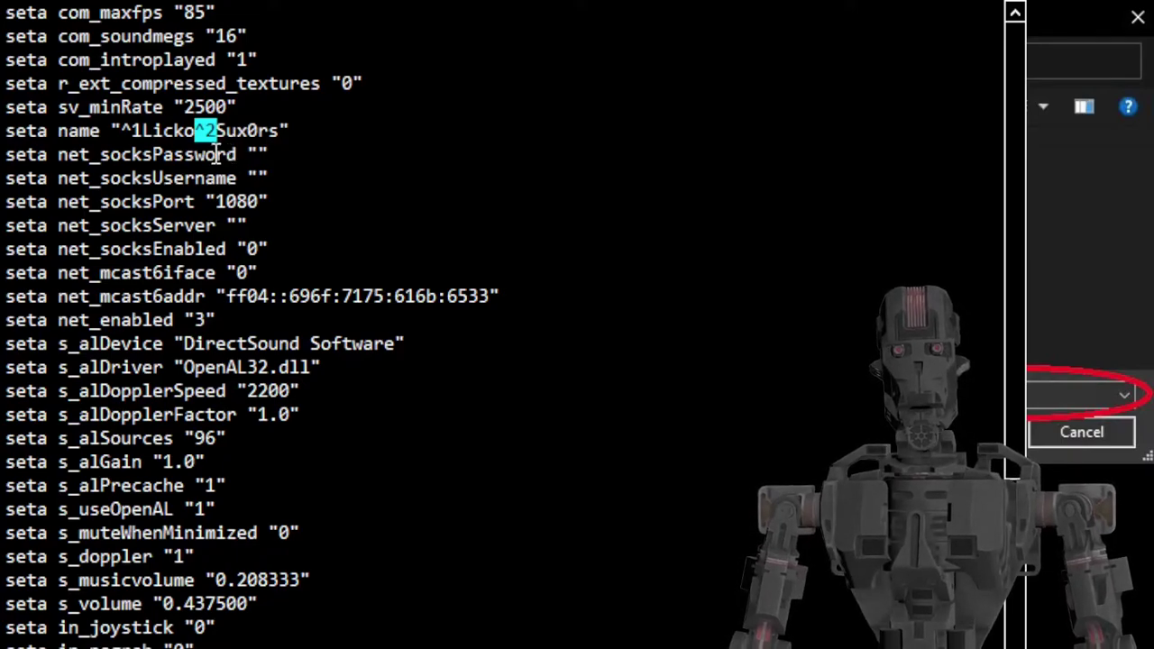
pyautogui.doubleClick(151, 132)
pyautogui.moveTo(145, 131); pyautogui.dragTo(267, 131)
pyautogui.click(217, 133)
pyautogui.click(236, 132)
pyautogui.click(216, 134)
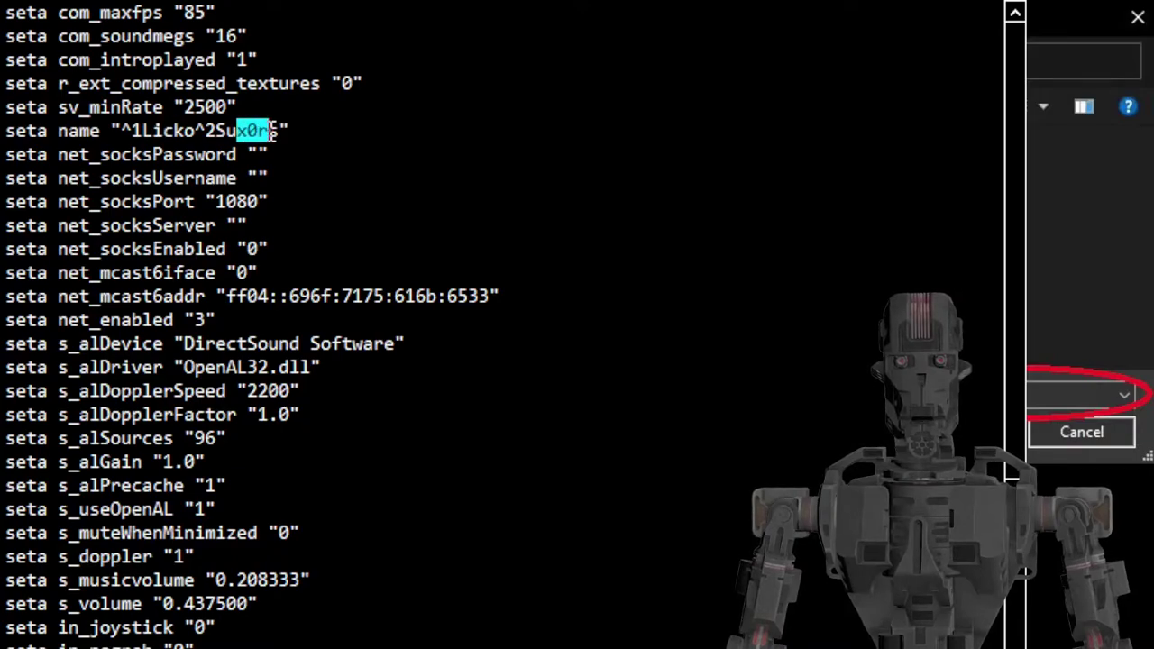
# - Mark the separate parts of the player name once more, including the section starting at the 2 code
pyautogui.click(263, 154)
pyautogui.click(259, 134)
pyautogui.moveTo(153, 136); pyautogui.dragTo(208, 132)
pyautogui.click(229, 137)
pyautogui.click(182, 139)
pyautogui.click(236, 133)
pyautogui.click(256, 132)
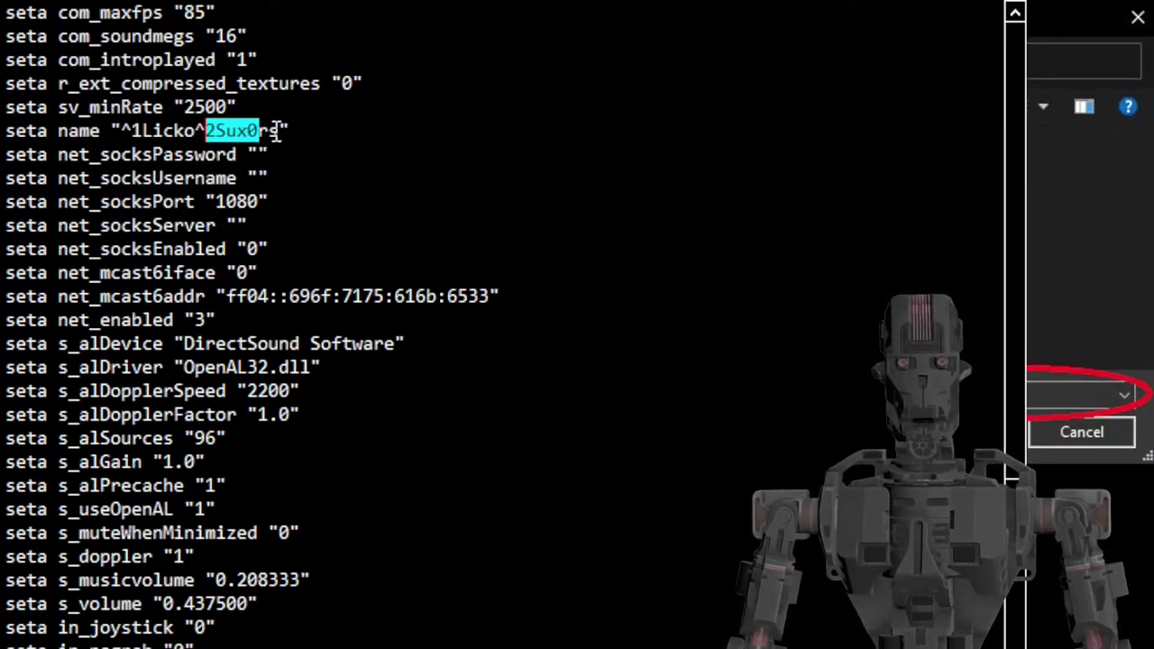
# - Replace the player name between the quotes on the seta name line with BR0B0T and check the settings below it
pyautogui.moveTo(278, 133); pyautogui.dragTo(121, 130)
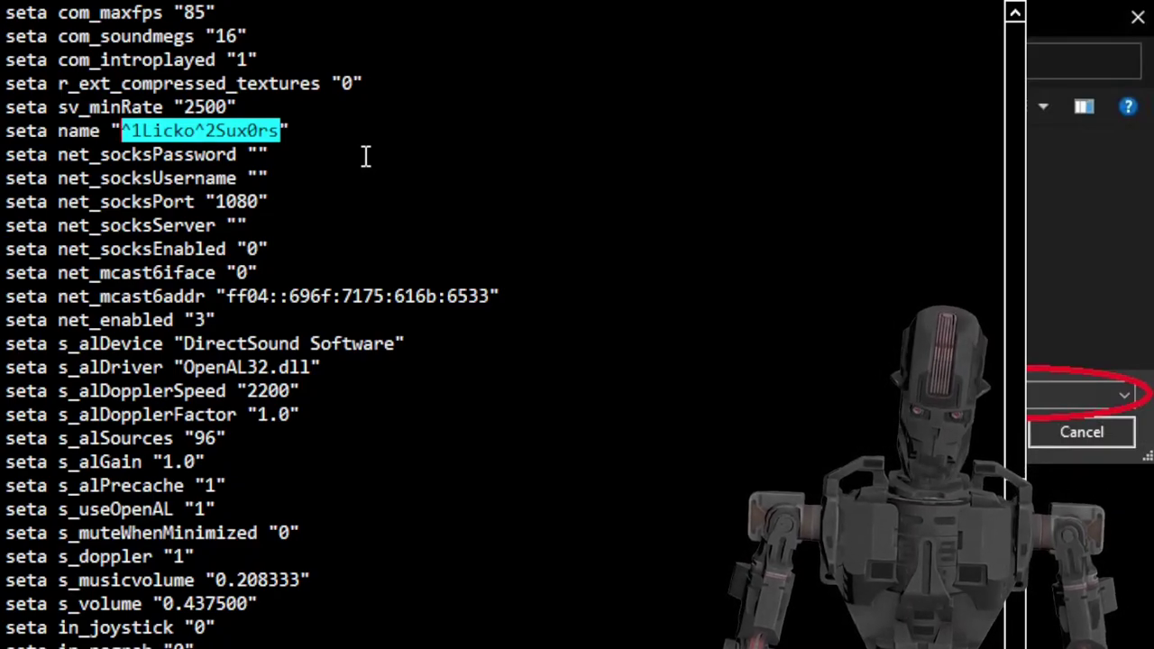
pyautogui.press('BackSpace')
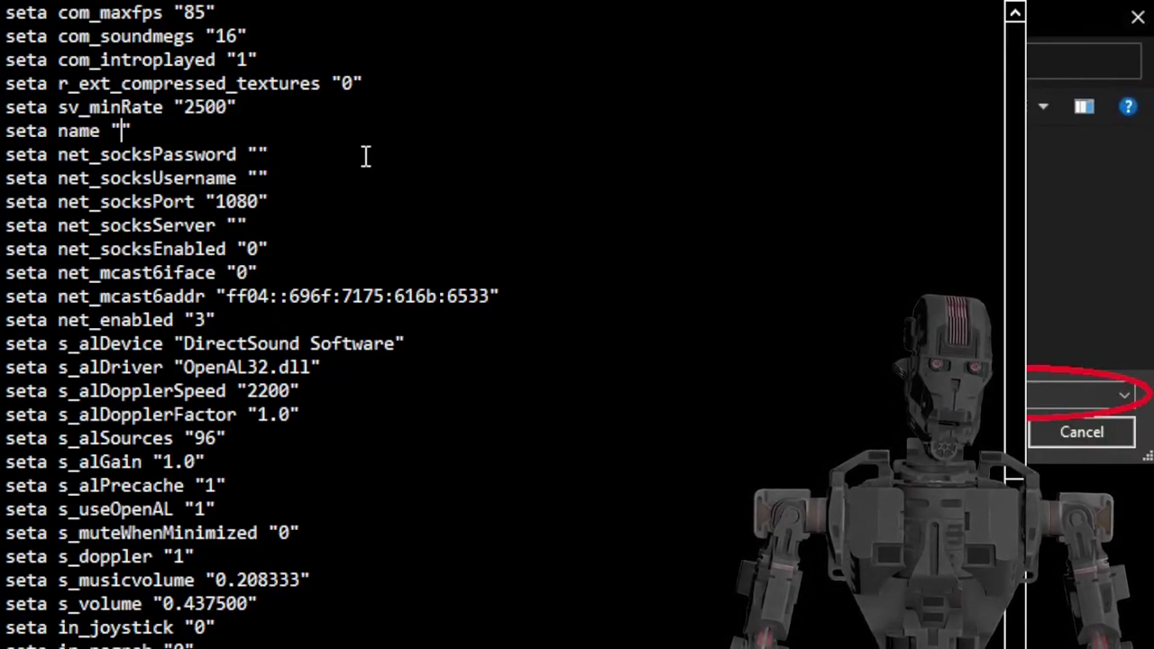
pyautogui.write('BR)')
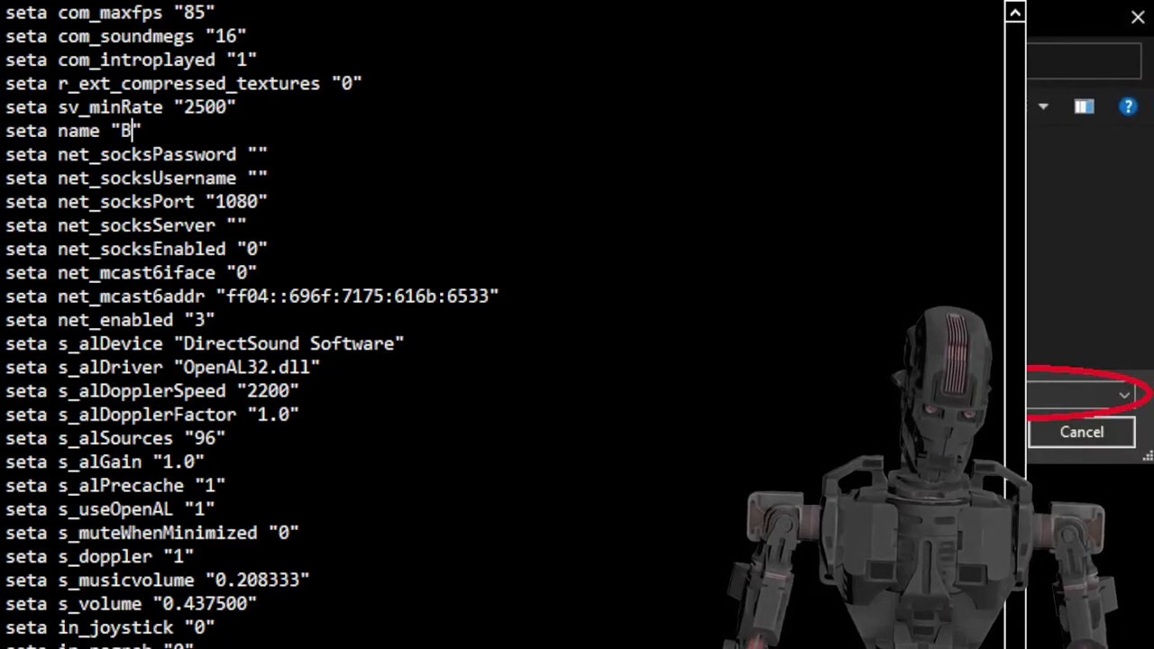
pyautogui.press('BackSpace')
pyautogui.write('0B')
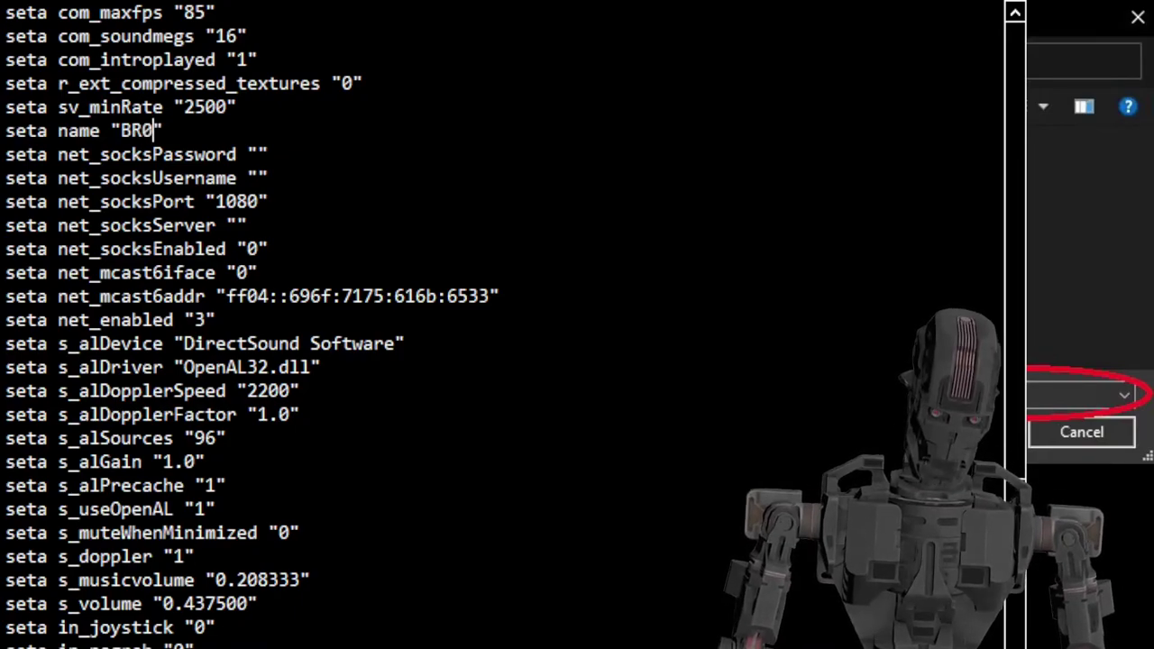
pyautogui.write('0T')
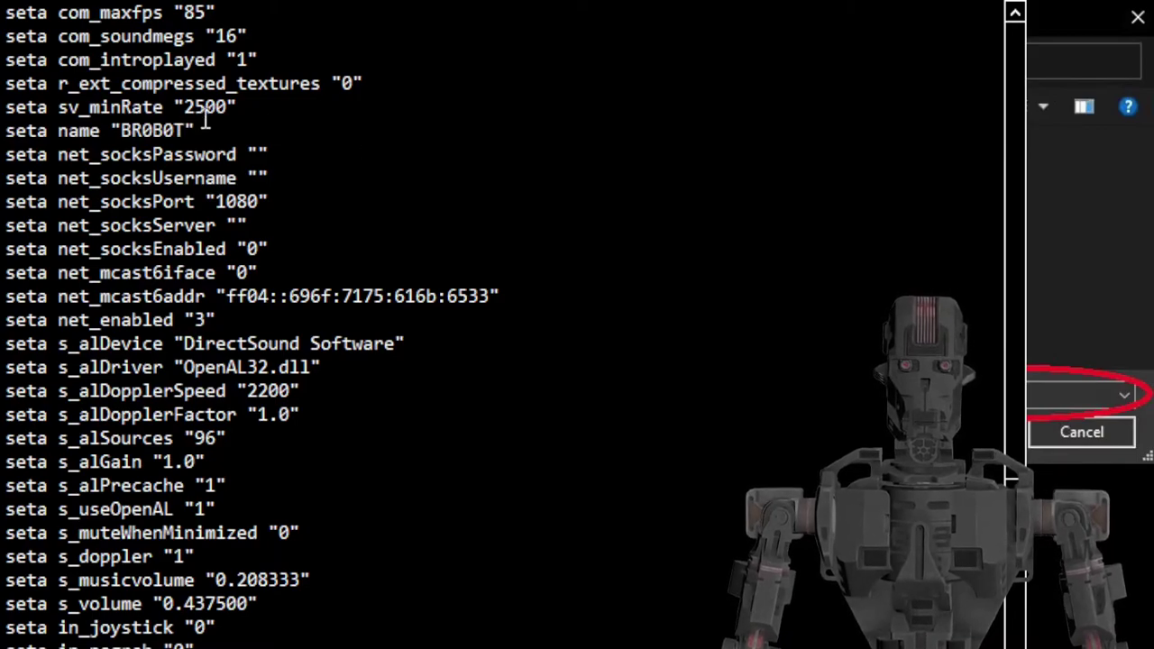
pyautogui.scroll(-1, 200, 209)
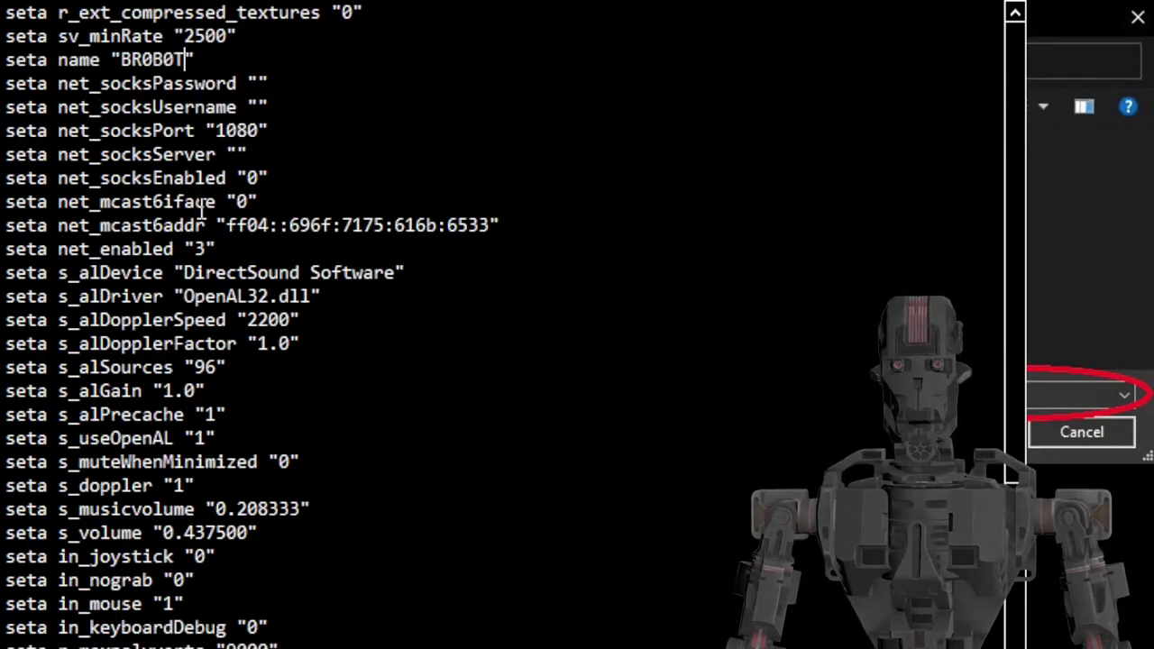
pyautogui.scroll(-2, 200, 209)
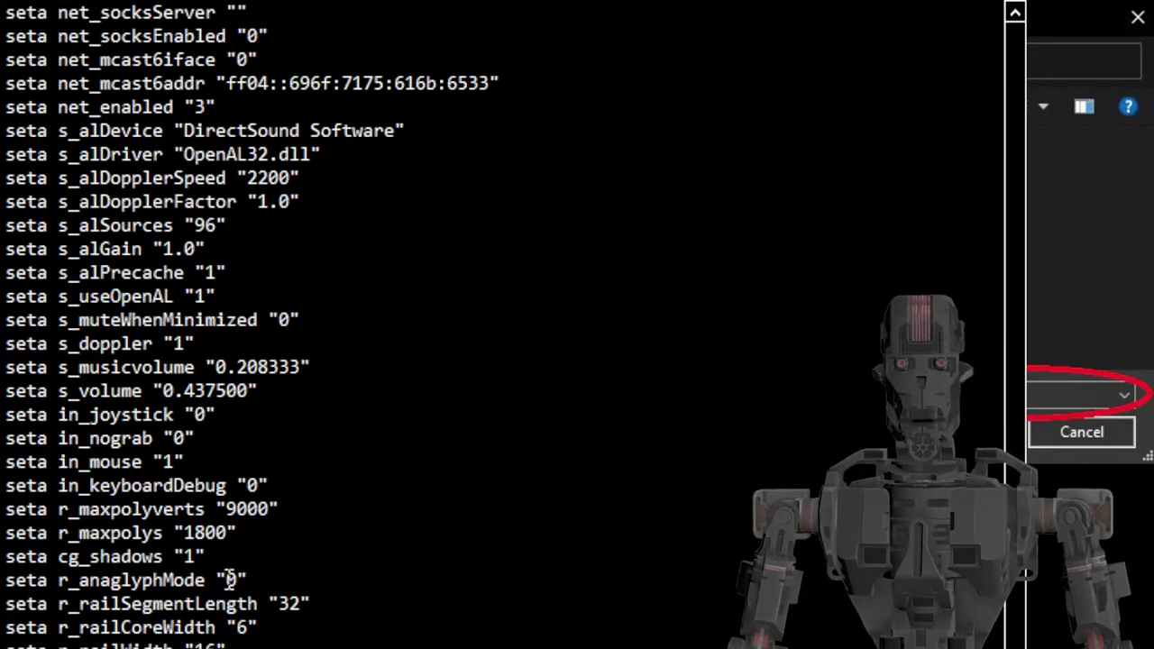
pyautogui.scroll(7, 230, 580)
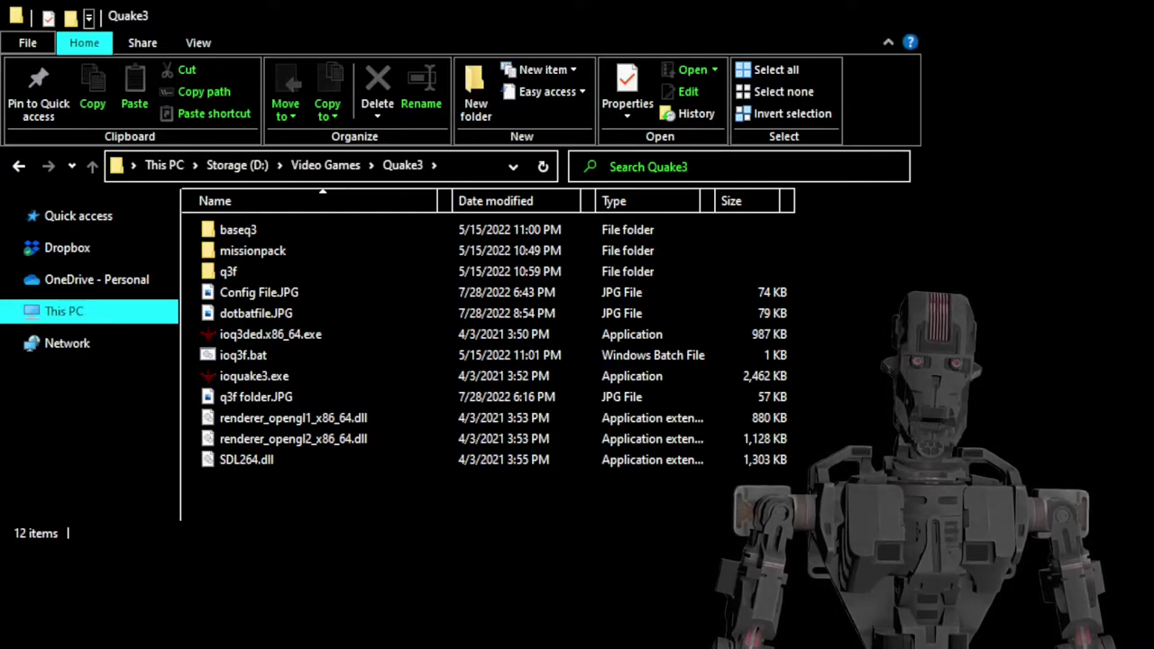
# - Open ioq3f.bat from the Quake3 folder for editing and highlight its entire launch command
pyautogui.click(269, 357)
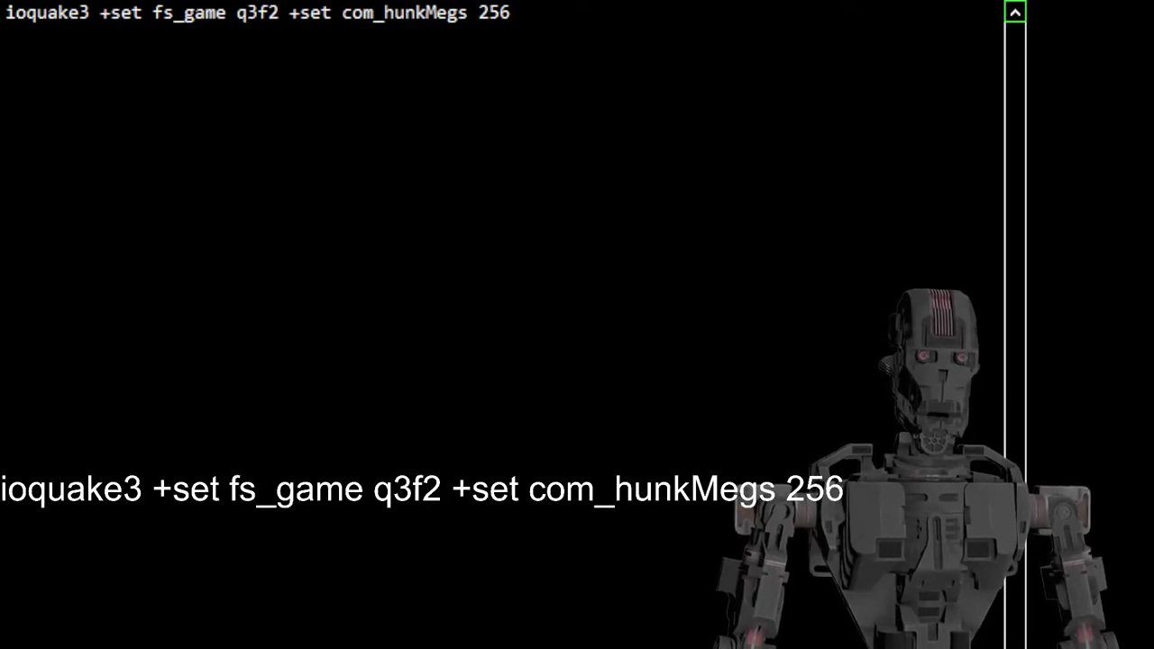
pyautogui.click(527, 14)
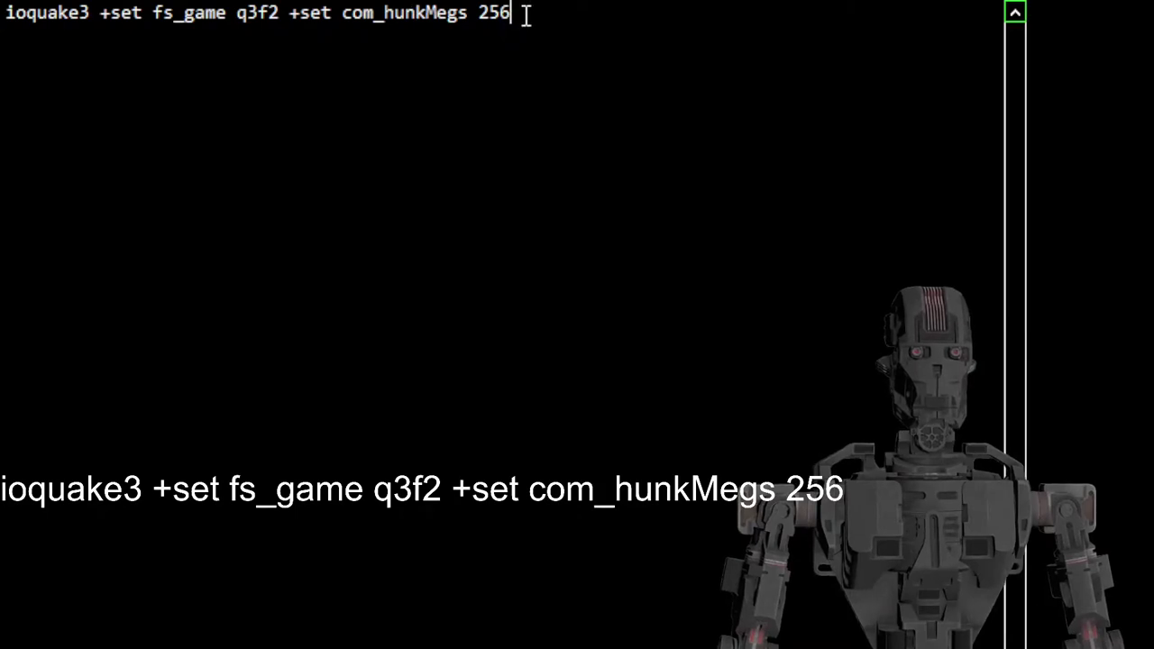
pyautogui.moveTo(526, 14); pyautogui.dragTo(6, 27)
pyautogui.click(7, 26)
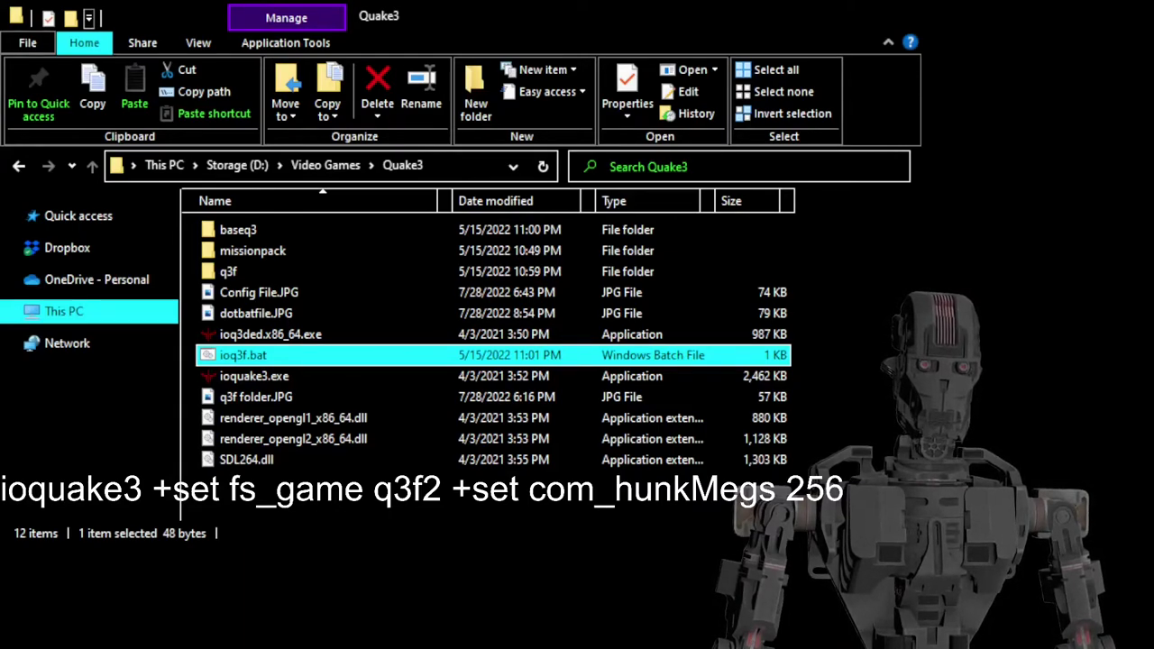
# - Point out ioquake3.exe in the Quake3 folder and mark the ioquake3, +set fs_game and q3f2 parts of the batch file's command
pyautogui.click(229, 375)
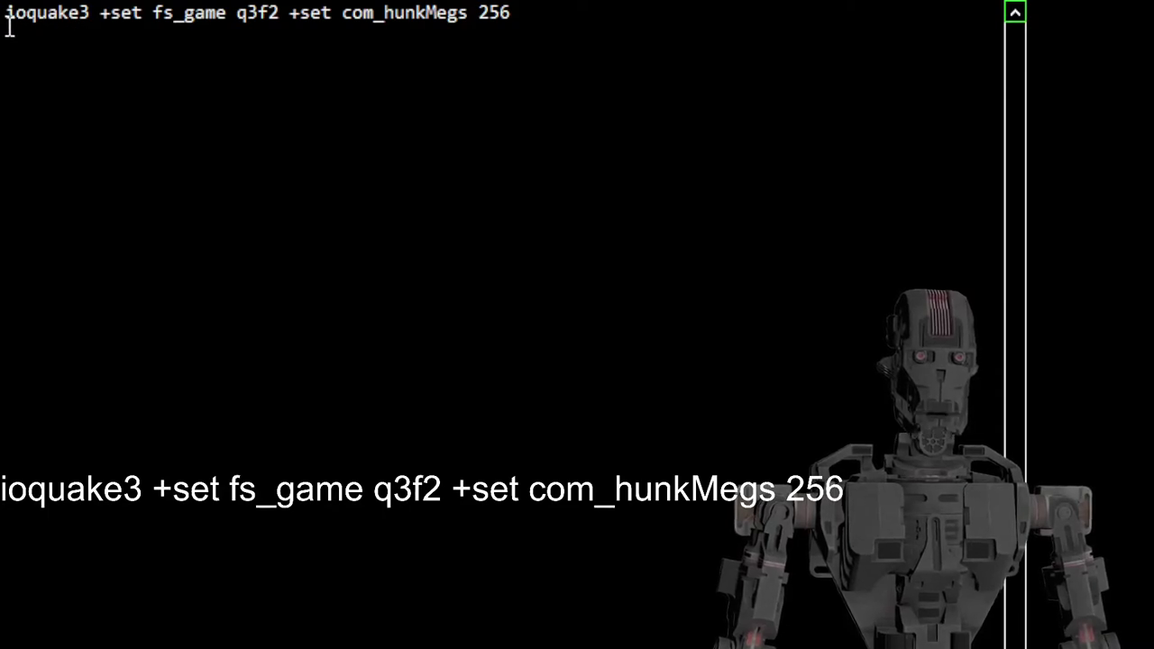
pyautogui.moveTo(13, 20); pyautogui.dragTo(281, 29)
pyautogui.click(95, 21)
pyautogui.click(171, 31)
pyautogui.click(231, 23)
pyautogui.click(239, 22)
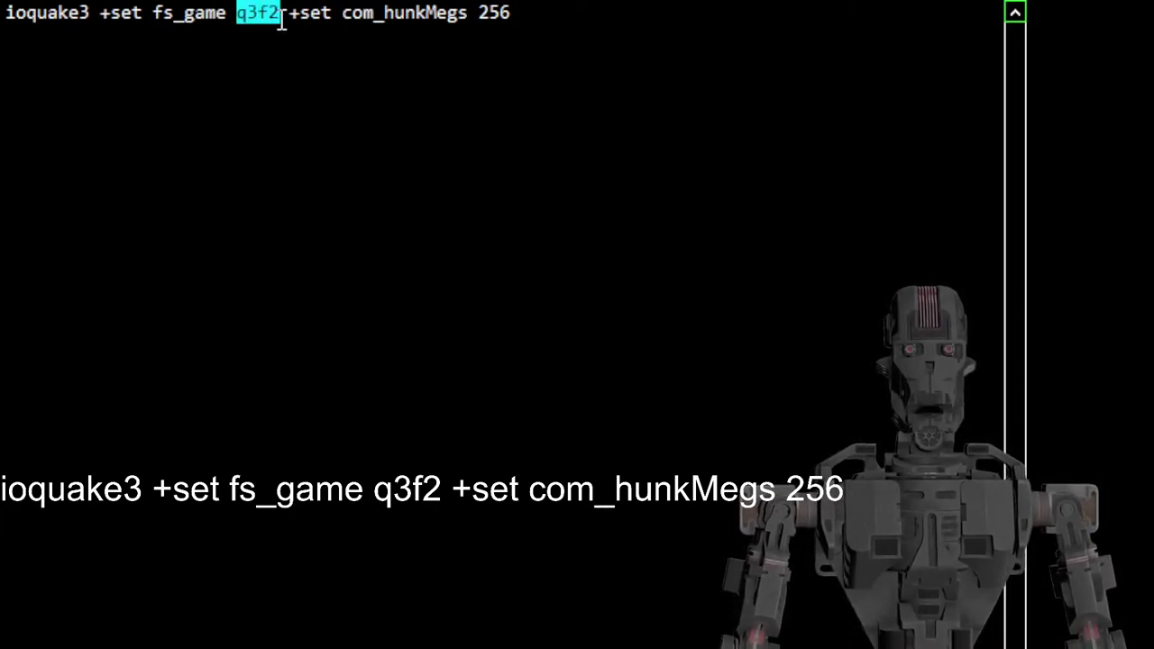
pyautogui.click(279, 18)
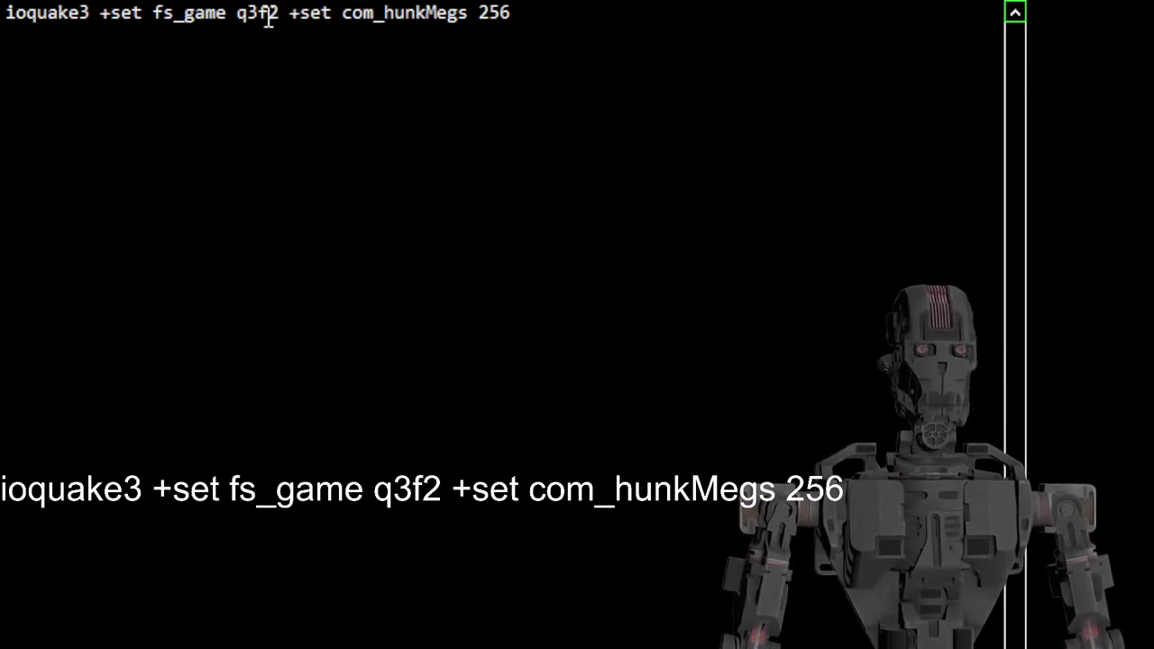
# - Highlight the second +set parameter following q3f2 in the launch command
pyautogui.moveTo(268, 19); pyautogui.dragTo(504, 38)
pyautogui.click(280, 15)
pyautogui.rightClick(287, 18)
pyautogui.click(243, 20)
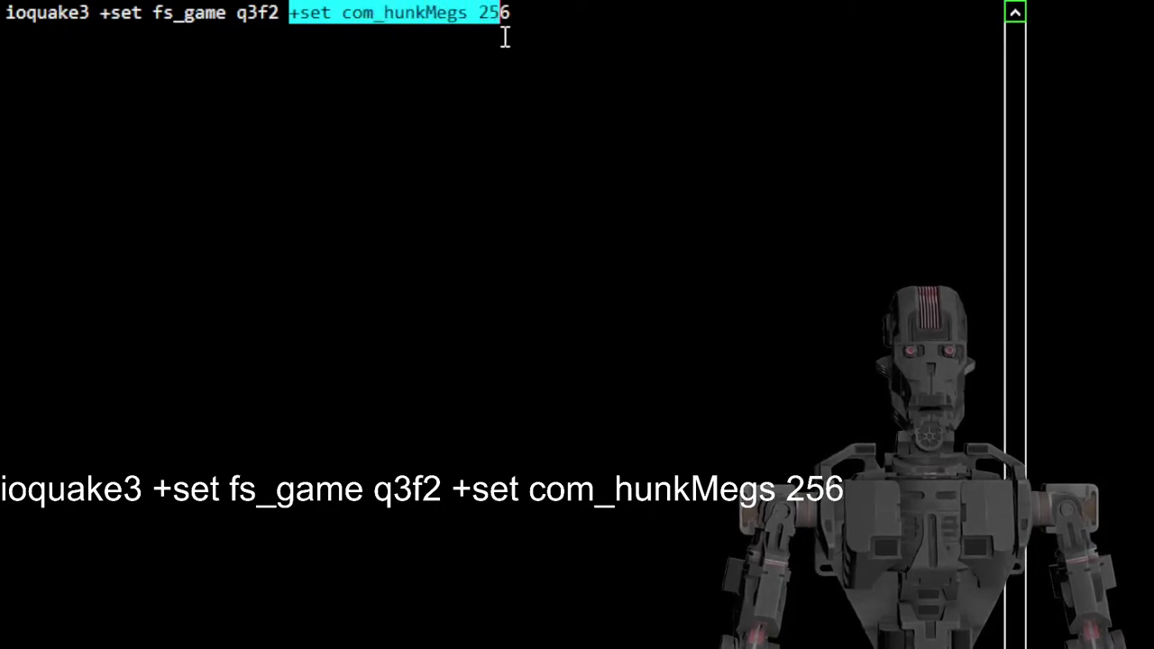
pyautogui.click(319, 40)
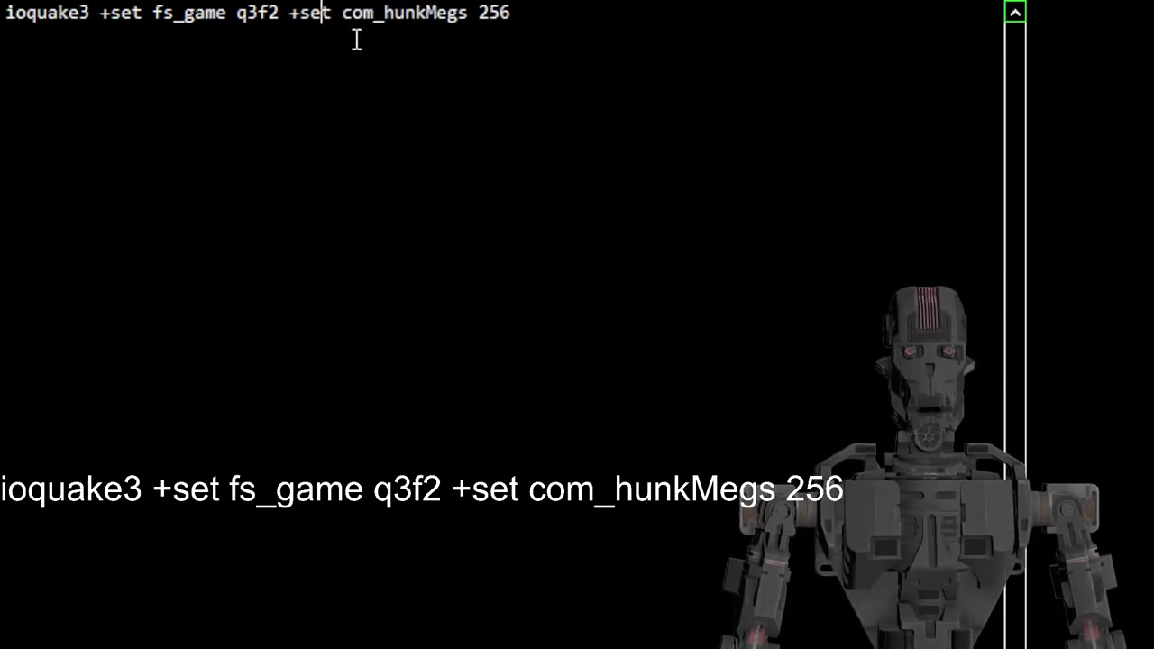
# - Highlight the com_hunkMegs variable name and its value at the end of the launch command
pyautogui.moveTo(344, 31); pyautogui.dragTo(440, 31)
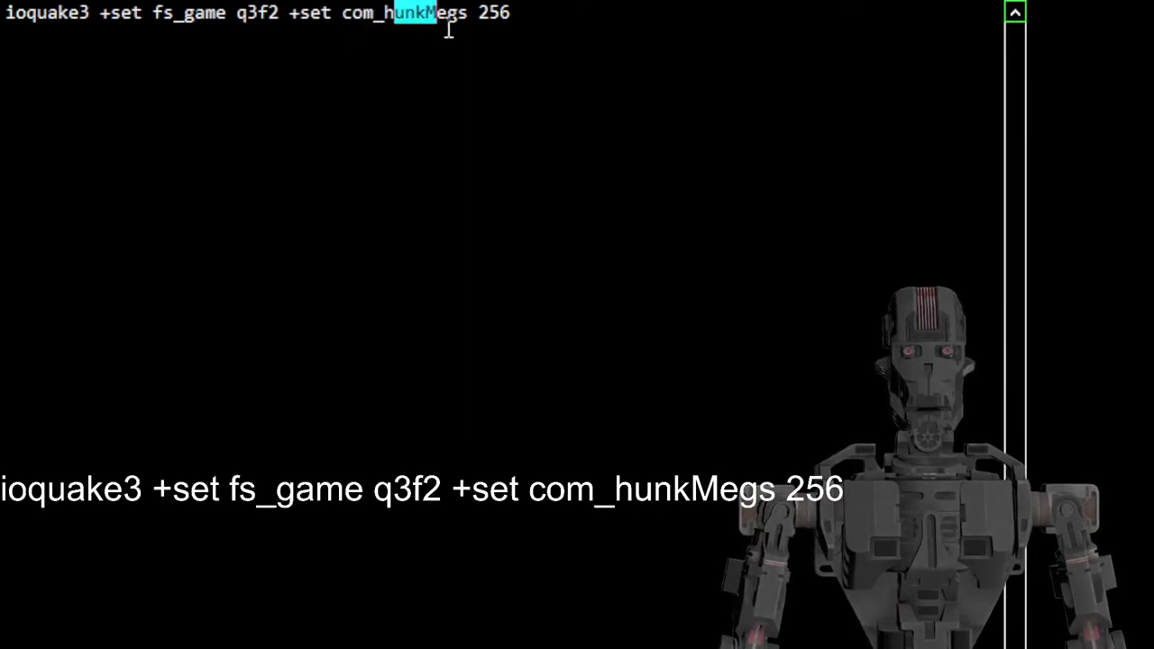
pyautogui.click(448, 29)
pyautogui.doubleClick(429, 30)
pyautogui.click(430, 31)
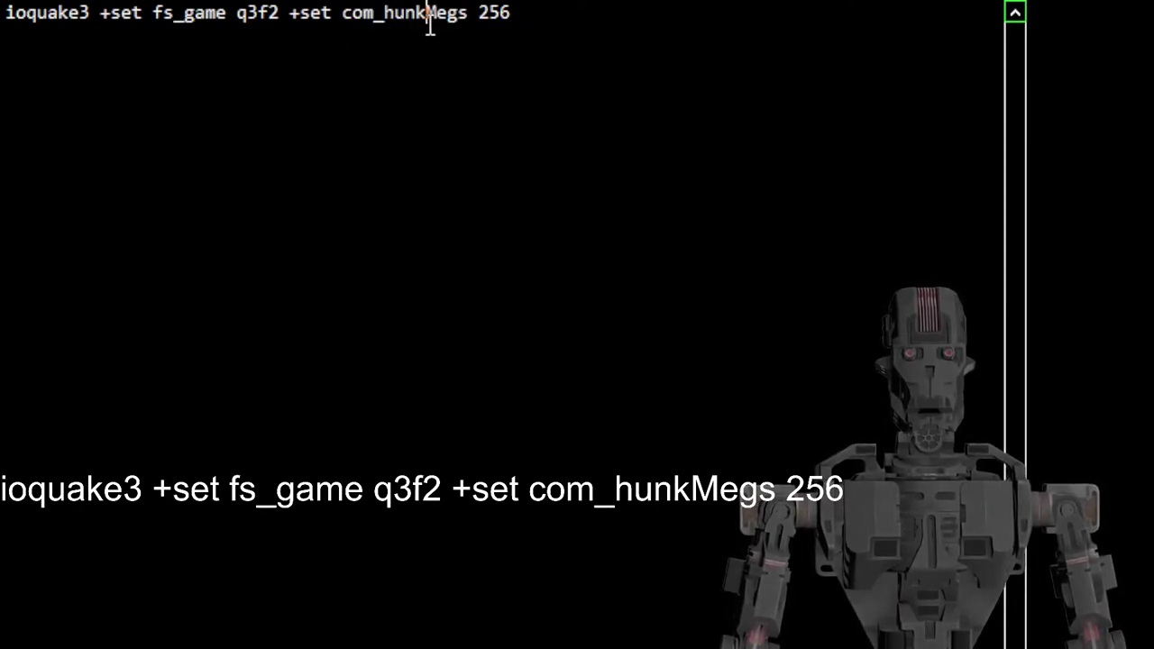
pyautogui.moveTo(478, 22); pyautogui.dragTo(515, 20)
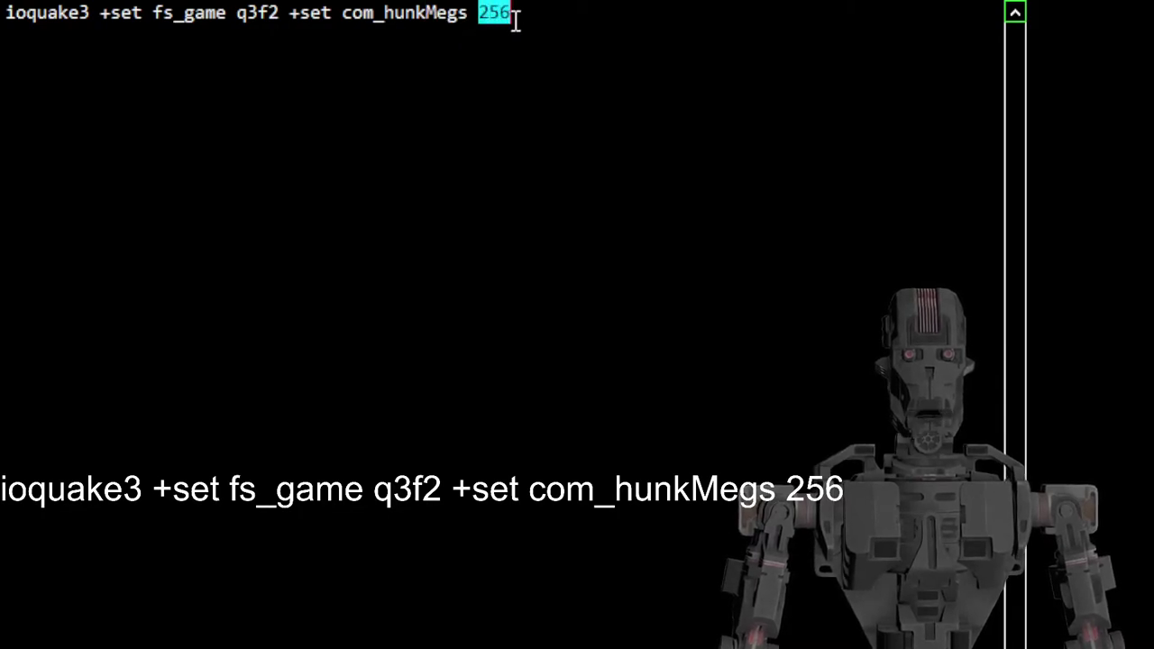
pyautogui.click(508, 25)
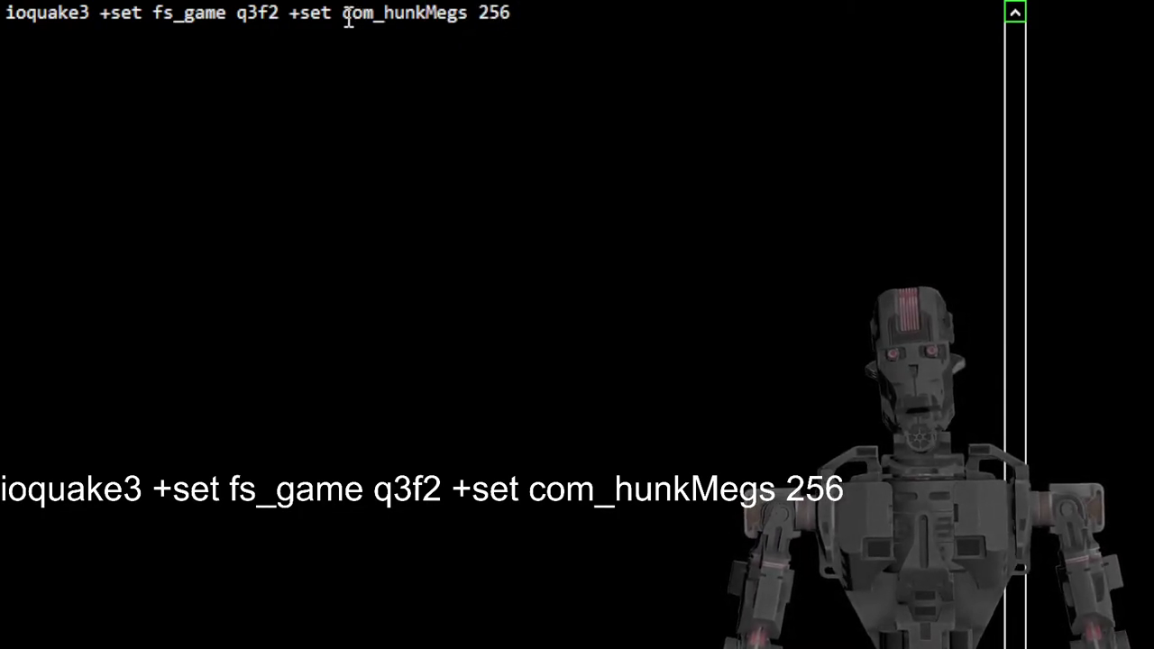
# - Mark +set com_hunkMegs up to its number, and point out where the number starts and ends
pyautogui.moveTo(290, 19); pyautogui.dragTo(478, 15)
pyautogui.click(514, 16)
pyautogui.click(479, 15)
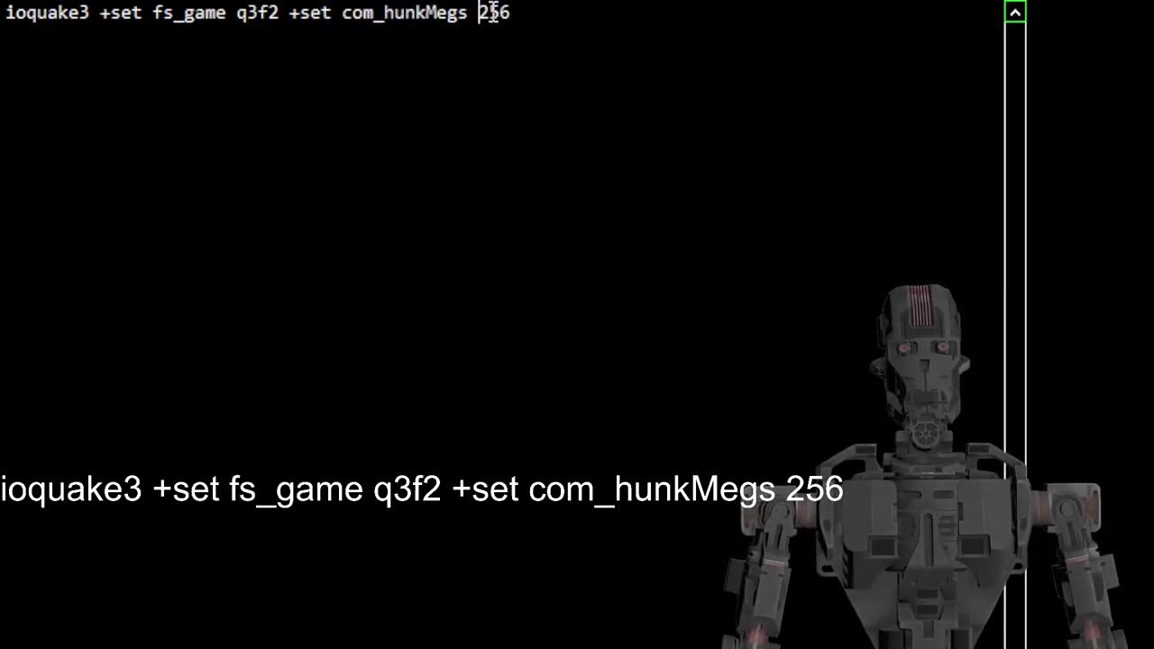
pyautogui.click(472, 13)
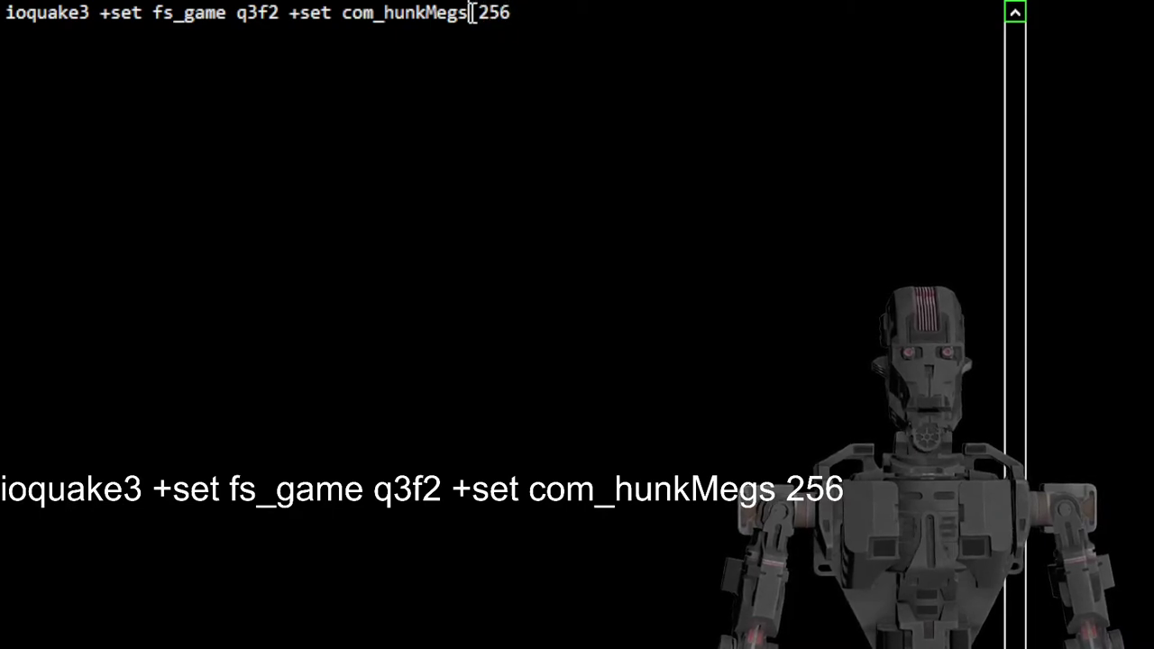
pyautogui.click(513, 13)
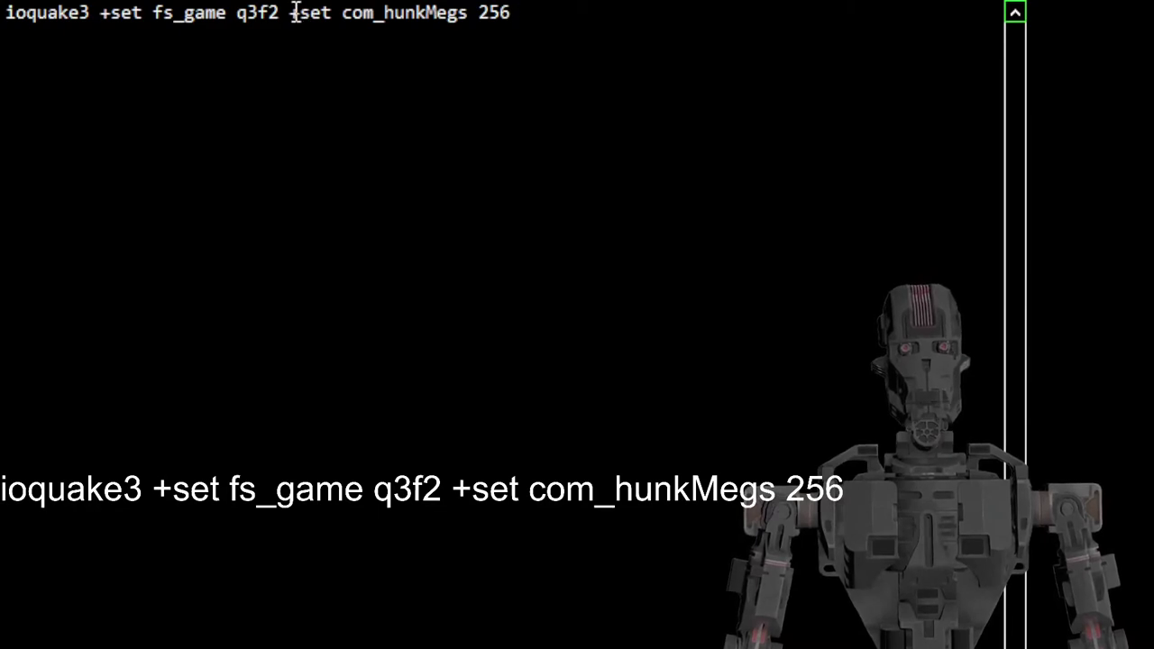
# - Highlight the complete +set com_hunkMegs parameter with its value several times to stress the optional memory setting
pyautogui.moveTo(289, 13); pyautogui.dragTo(504, 11)
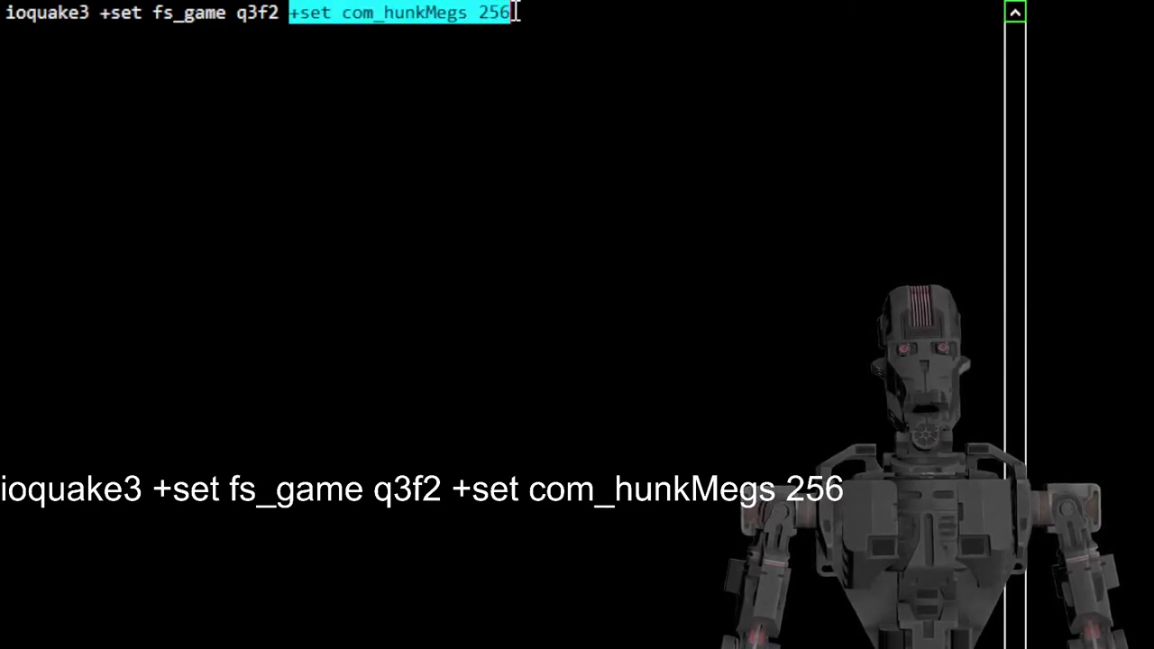
pyautogui.click(516, 11)
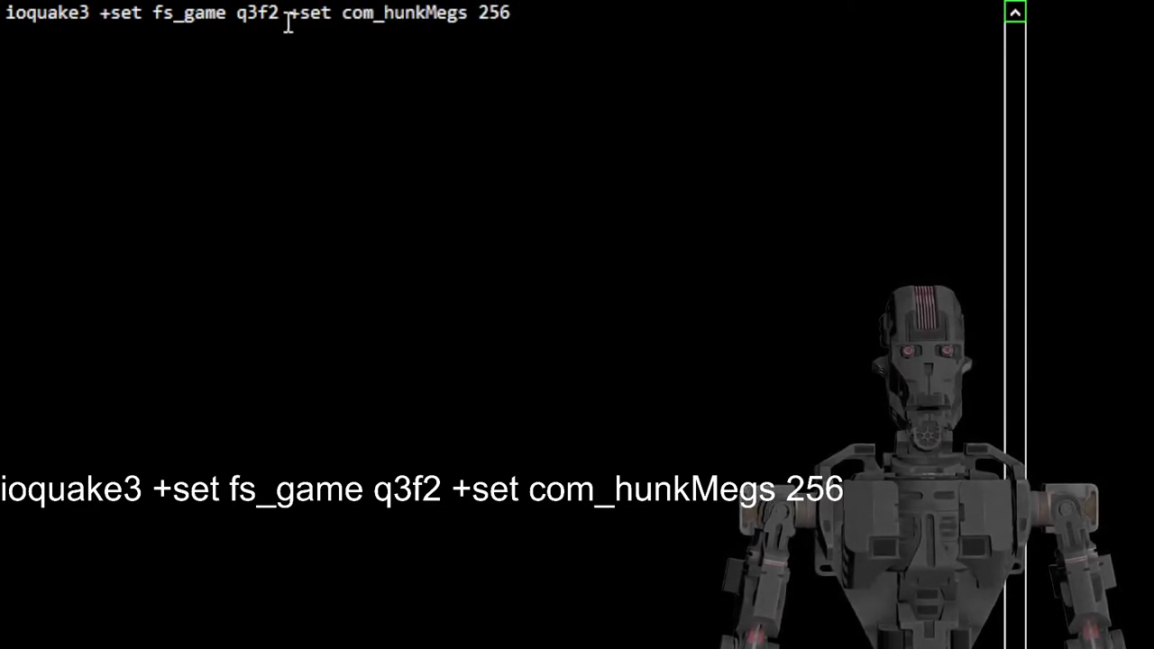
pyautogui.moveTo(290, 15); pyautogui.dragTo(520, 18)
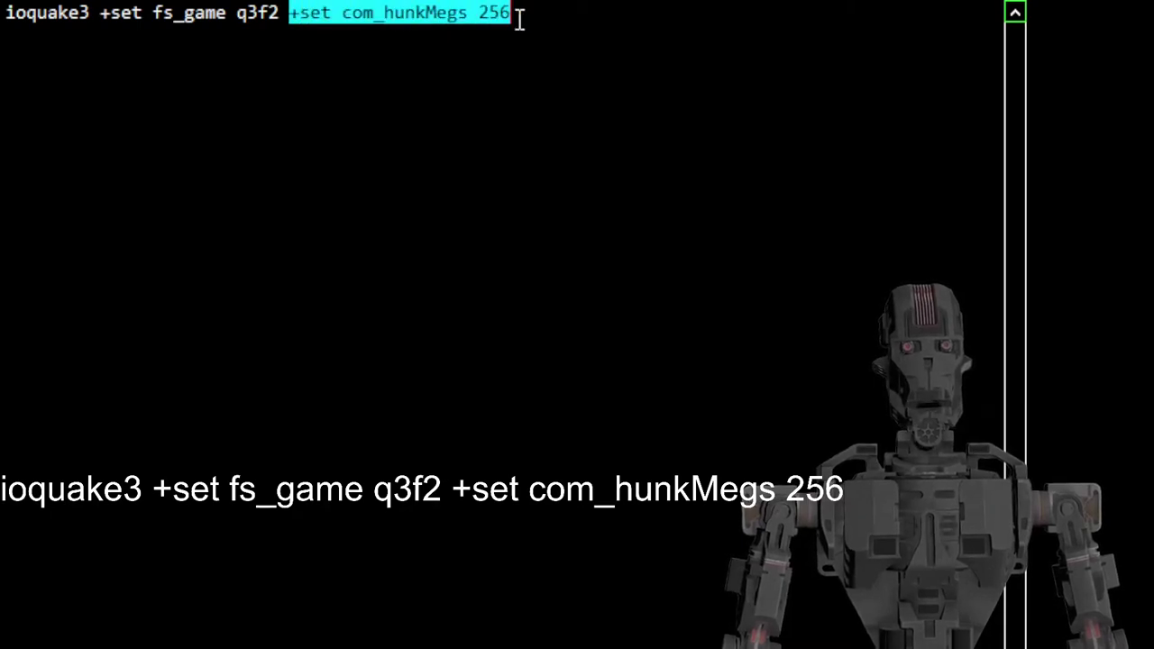
pyautogui.click(519, 19)
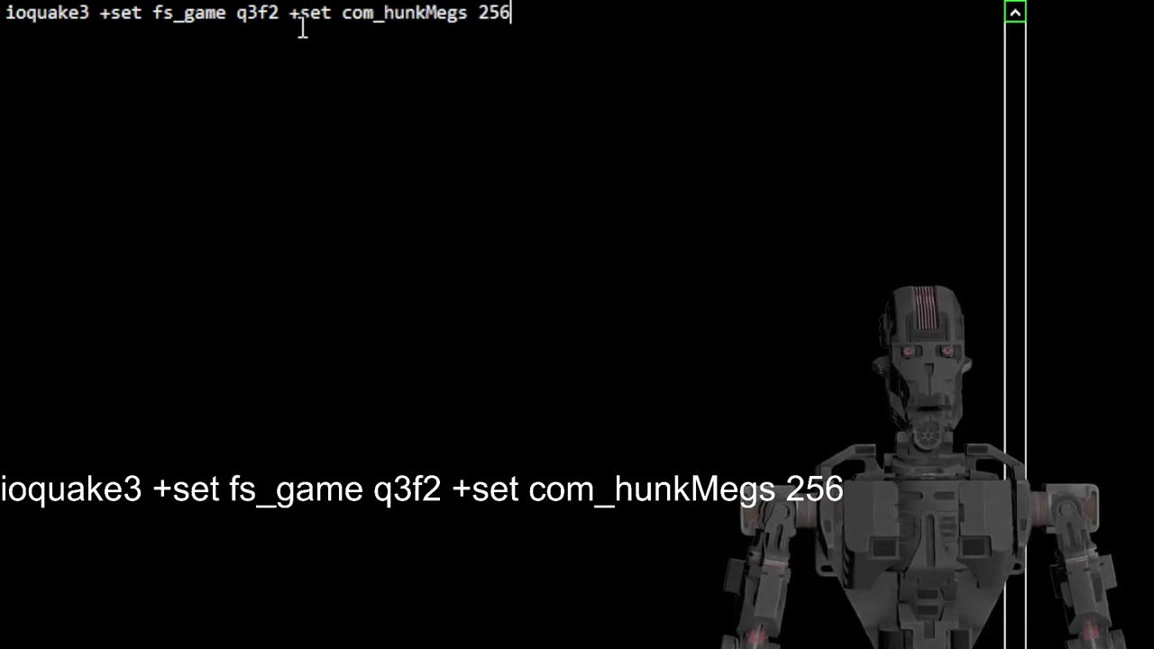
pyautogui.moveTo(292, 19); pyautogui.dragTo(514, 31)
pyautogui.click(524, 25)
pyautogui.click(341, 27)
pyautogui.click(489, 13)
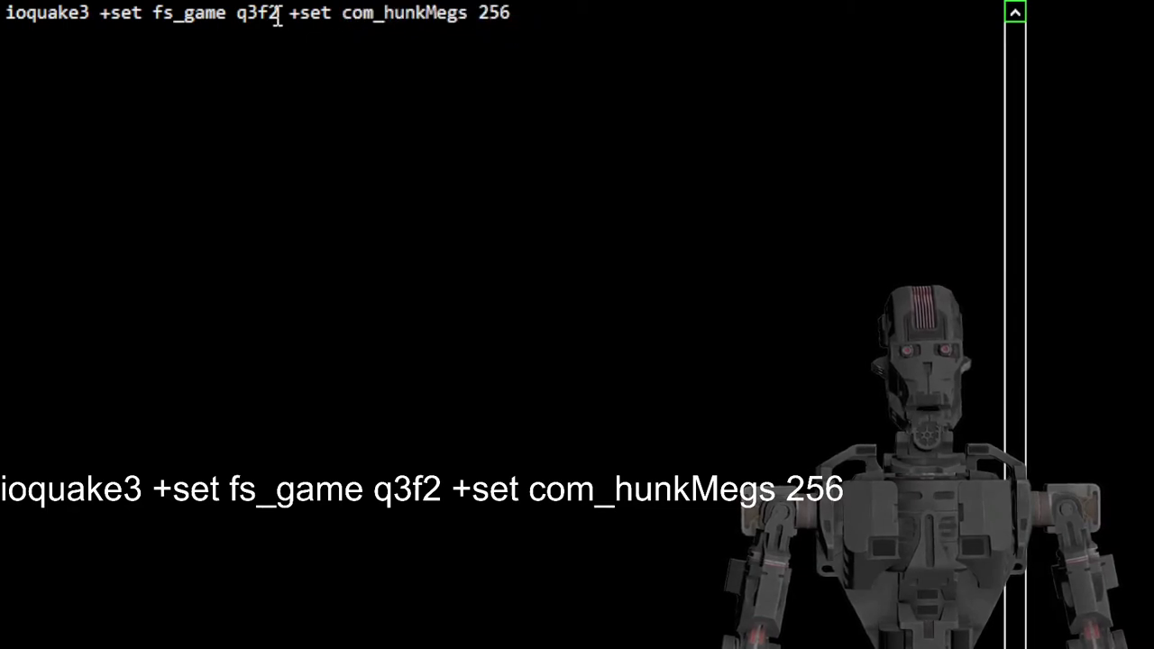
pyautogui.moveTo(289, 16); pyautogui.dragTo(522, 28)
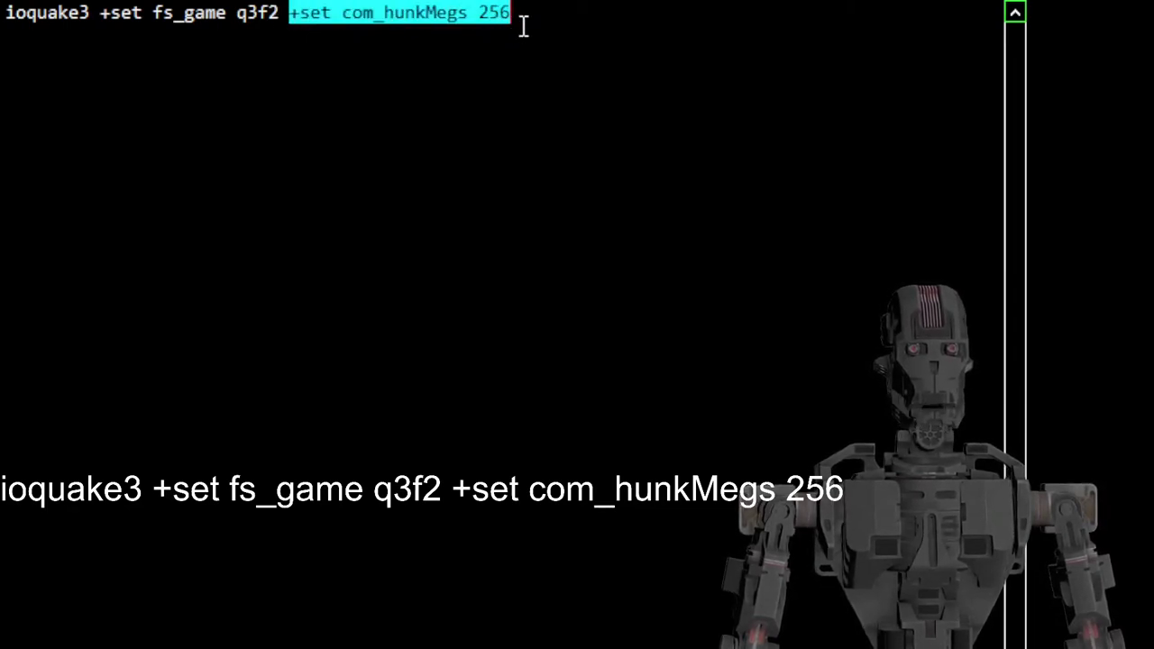
pyautogui.click(513, 18)
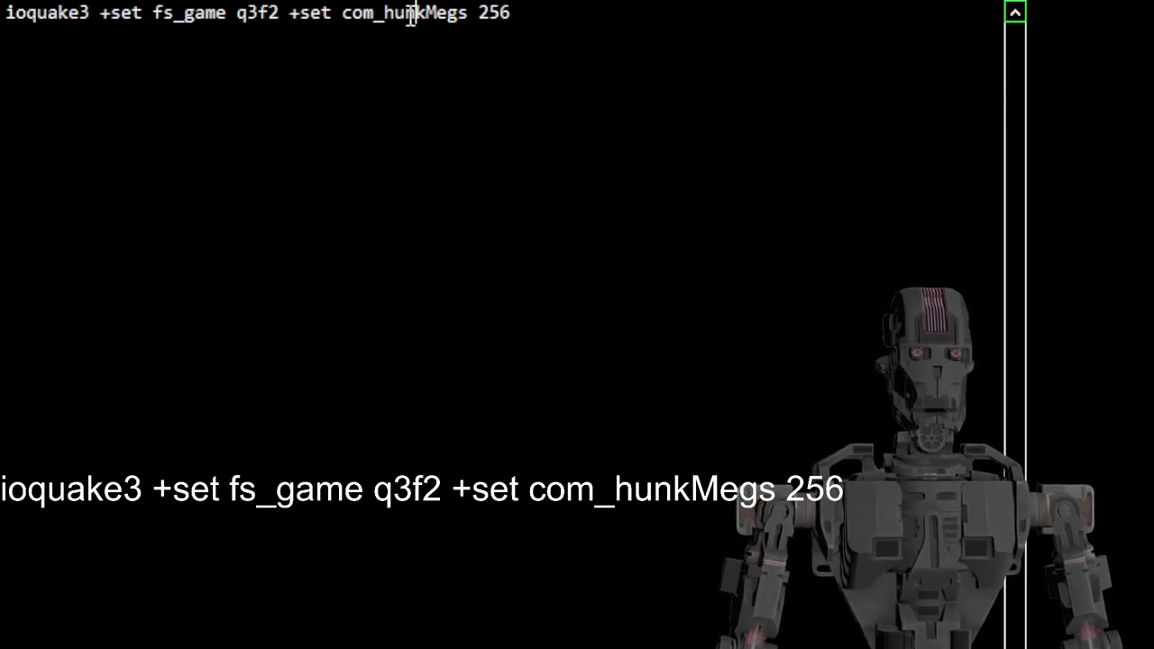
# - Mark the hunkMegs part of the variable and the memory value separately, ending back at the q3f2 folder name
pyautogui.moveTo(386, 18); pyautogui.dragTo(483, 16)
pyautogui.click(522, 16)
pyautogui.click(415, 20)
pyautogui.click(530, 15)
pyautogui.click(478, 14)
pyautogui.click(513, 13)
pyautogui.click(487, 14)
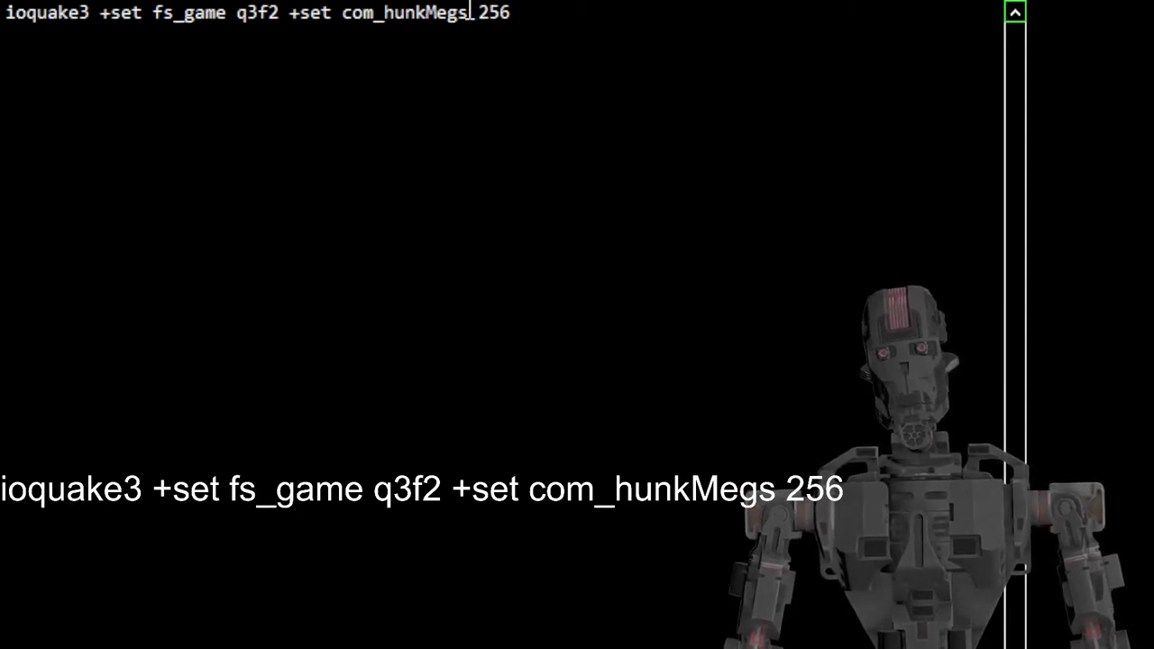
pyautogui.click(459, 16)
pyautogui.moveTo(511, 13); pyautogui.dragTo(417, 12)
pyautogui.click(263, 12)
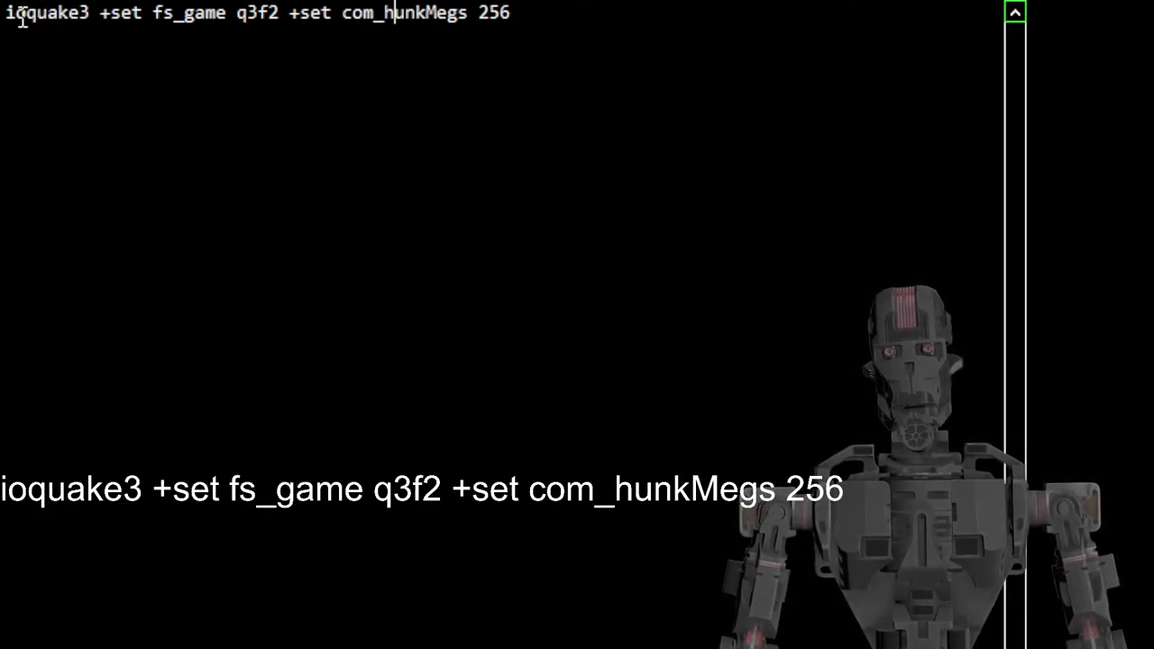
# - Highlight the full launch line from its start, and return to the Quake3 folder to point out ioq3f.bat
pyautogui.moveTo(11, 13); pyautogui.dragTo(6, 60)
pyautogui.rightClick(494, 24)
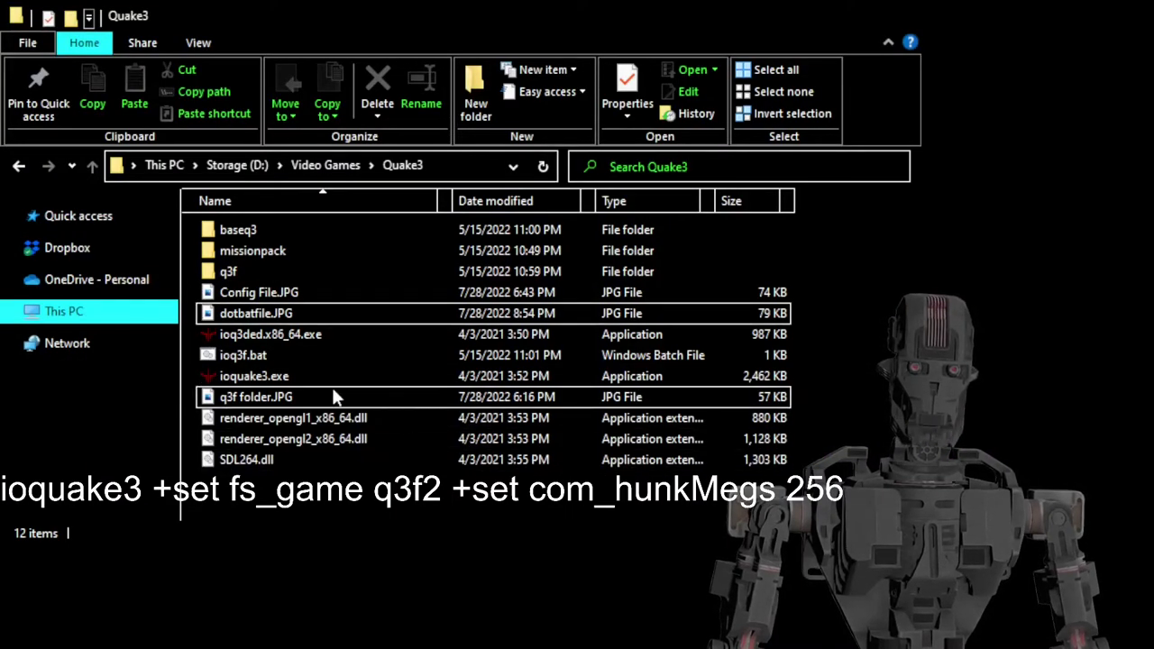
pyautogui.click(271, 356)
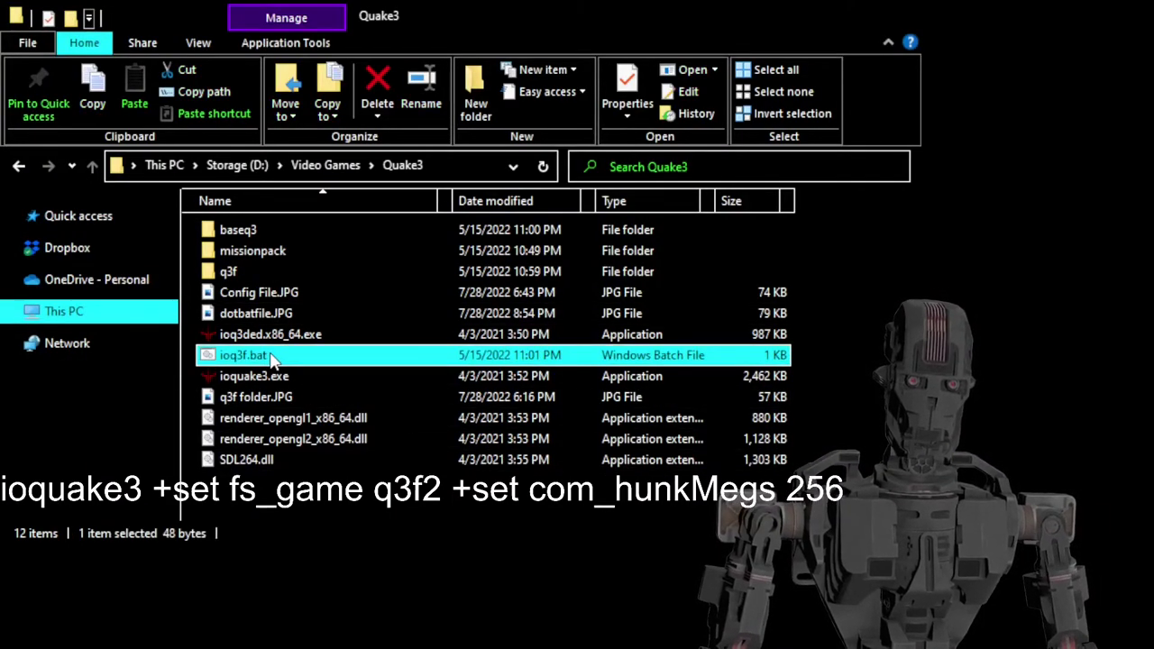
pyautogui.click(251, 498)
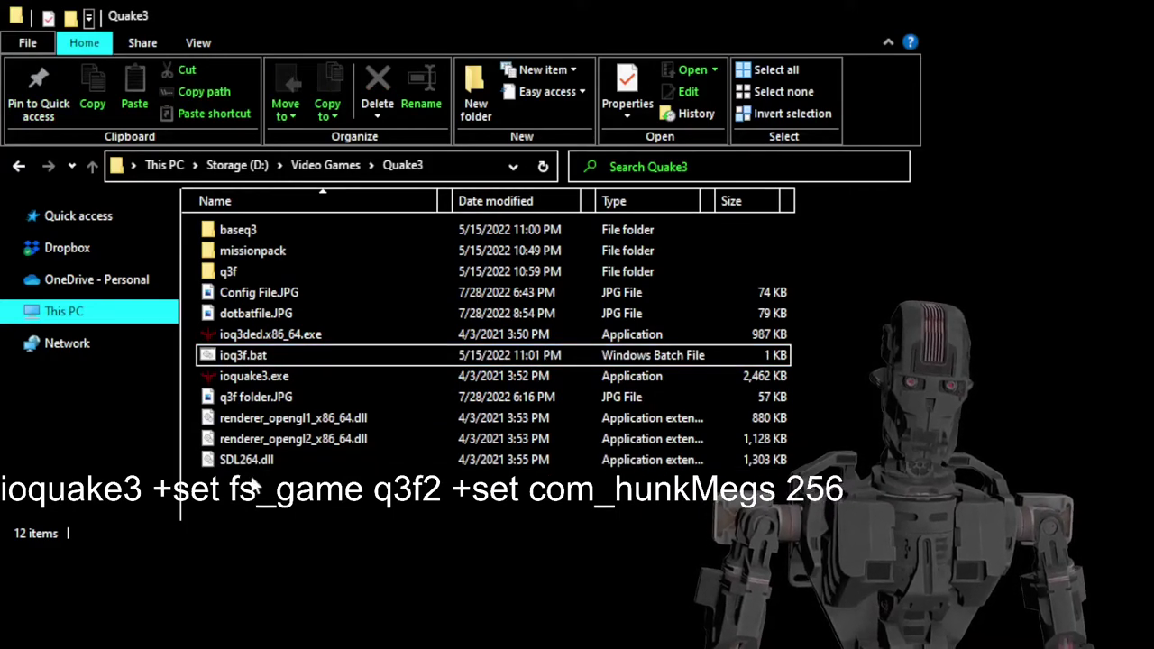
# - Point out ioq3f.bat in the Quake3 folder and open its file name for editing to show the .bat extension
pyautogui.click(251, 363)
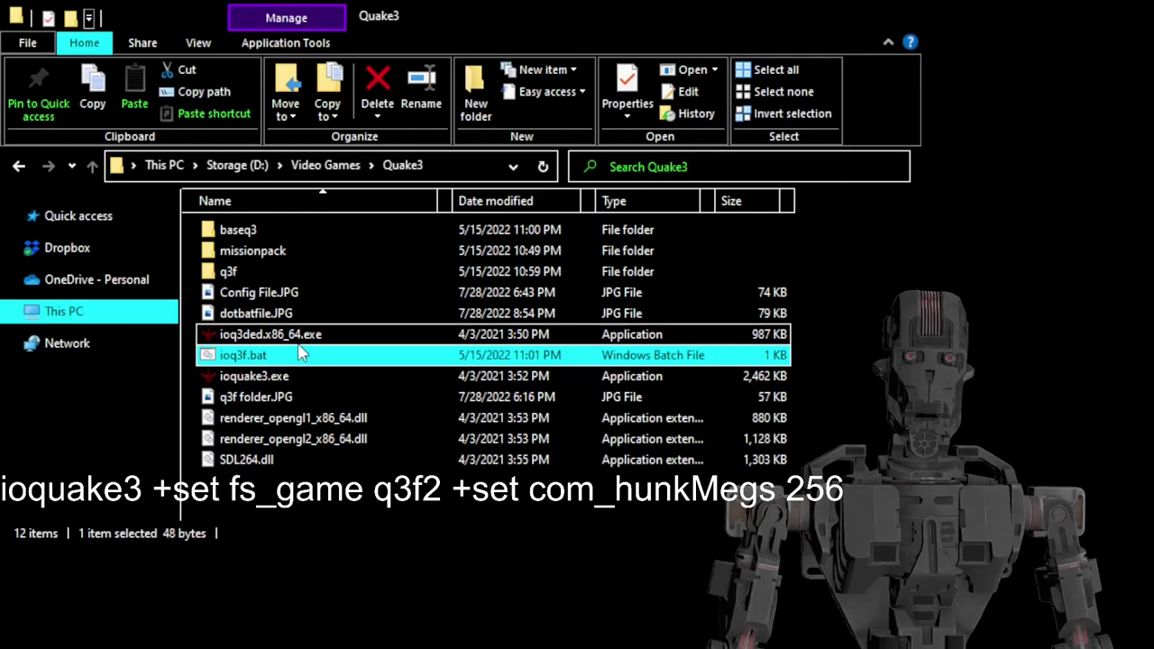
pyautogui.click(281, 357)
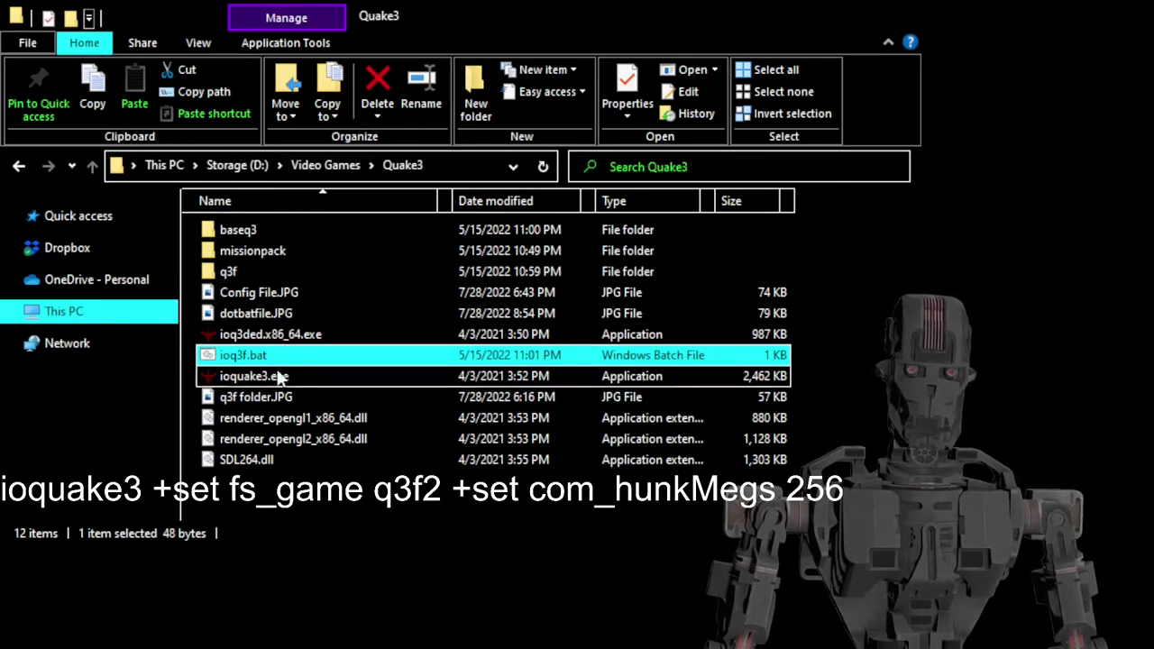
pyautogui.click(244, 502)
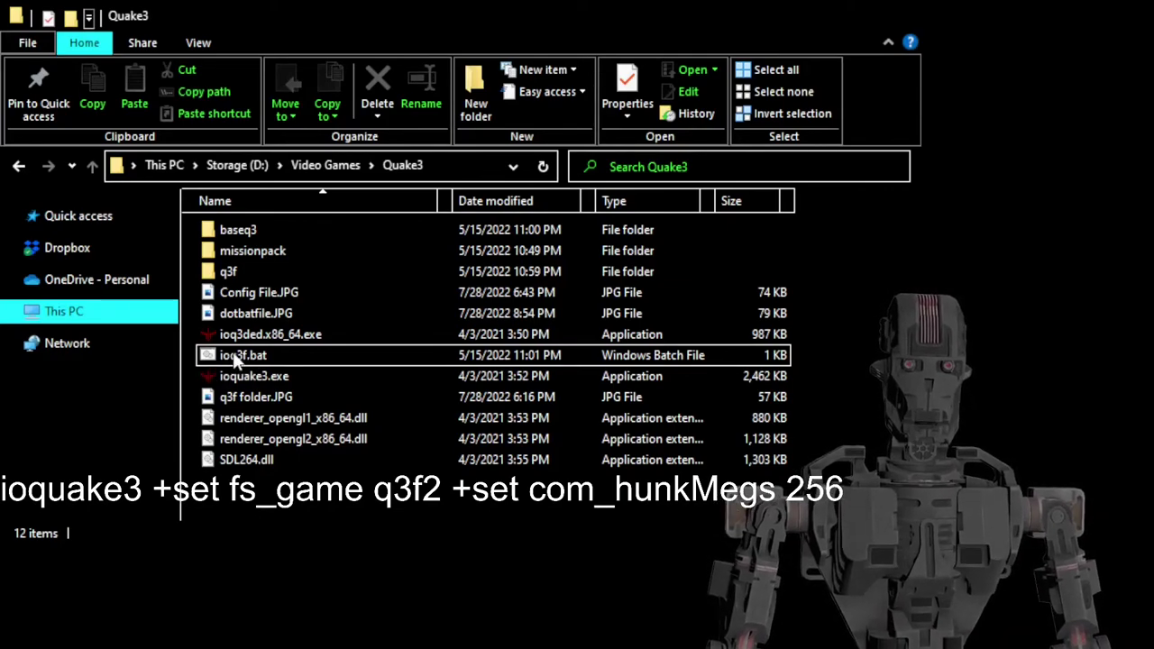
pyautogui.click(265, 359)
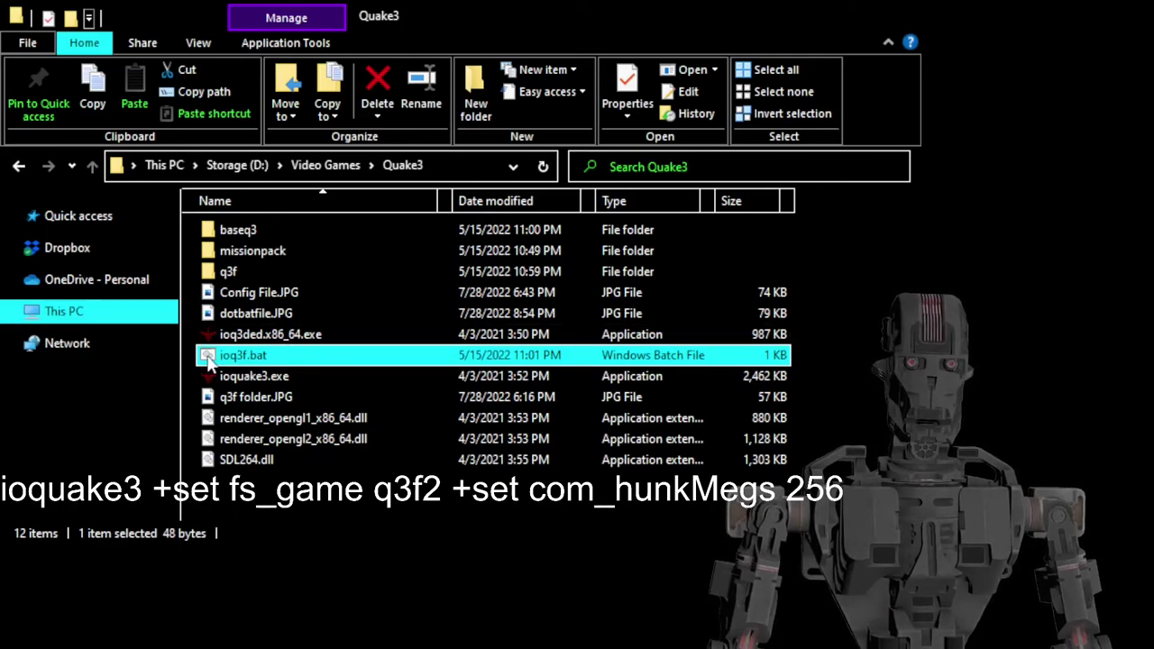
pyautogui.click(268, 357)
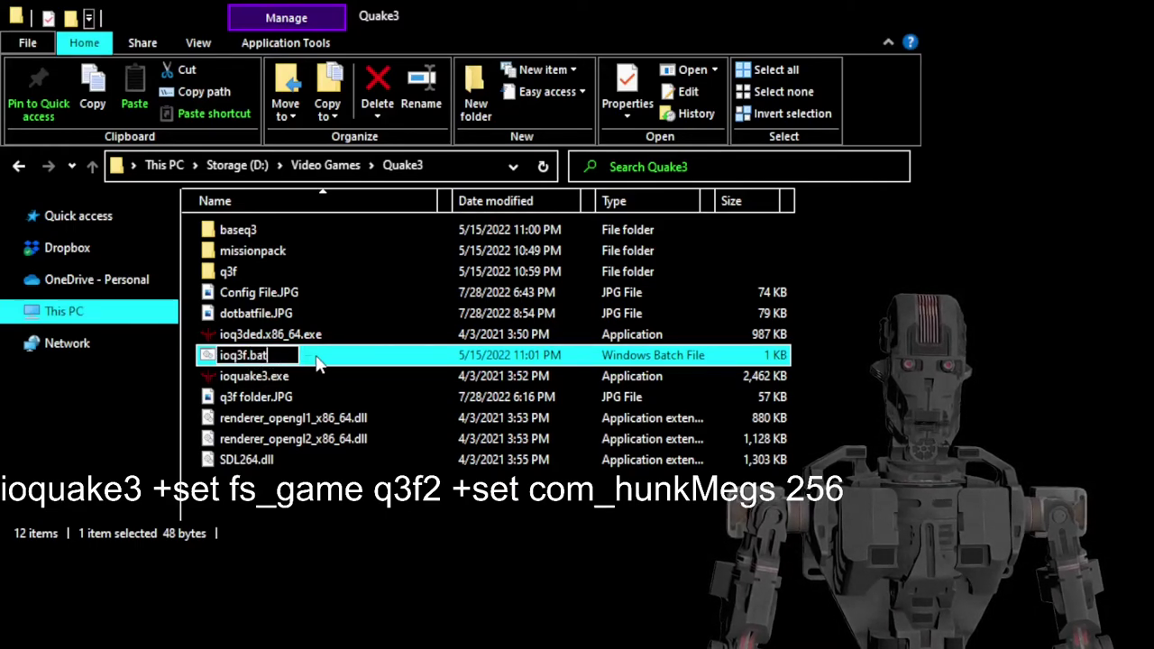
pyautogui.press('Return')
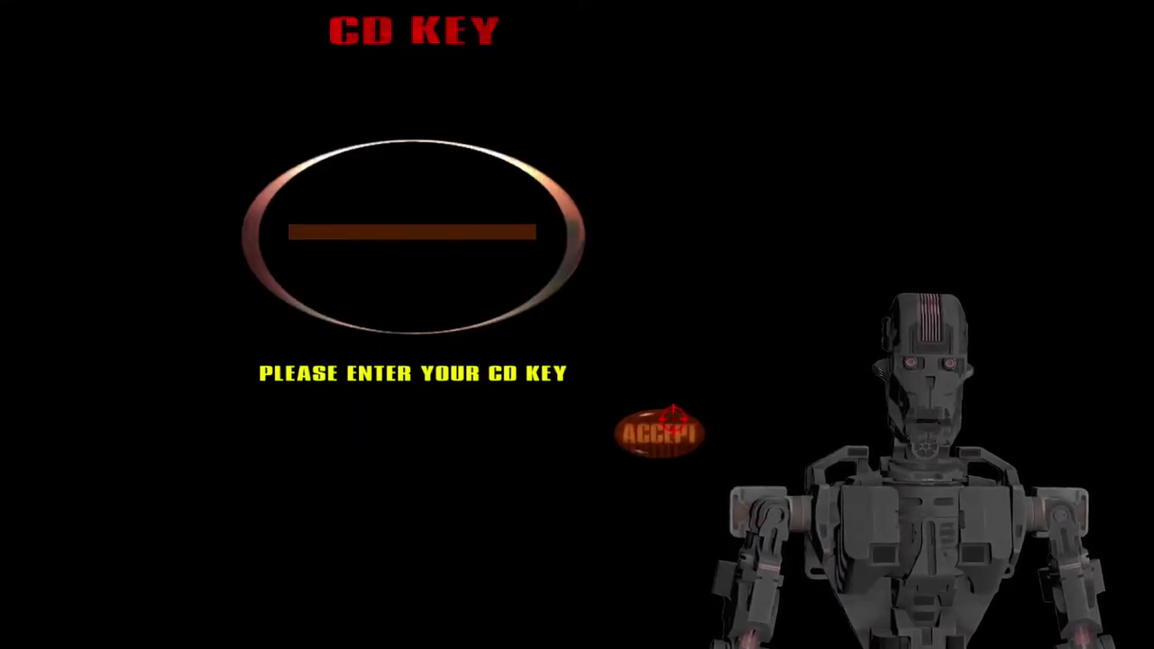
# - Accept the CD key screen with the field left empty, and load the q3f mod from the game's mod list
pyautogui.click(661, 437)
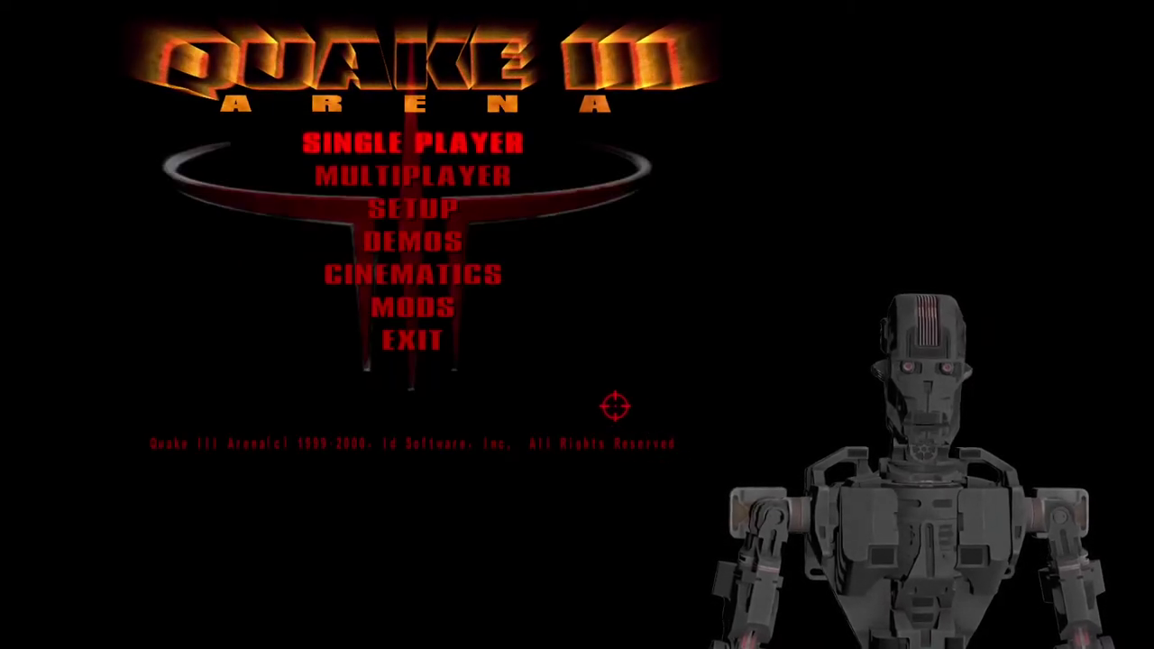
pyautogui.click(412, 307)
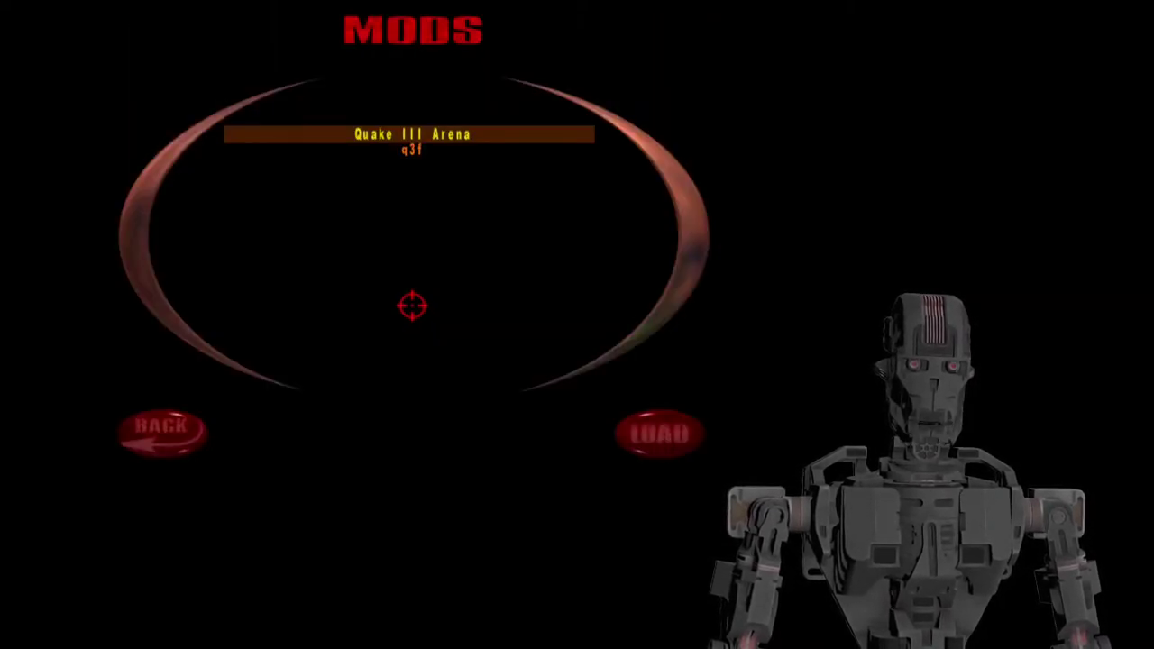
pyautogui.click(420, 152)
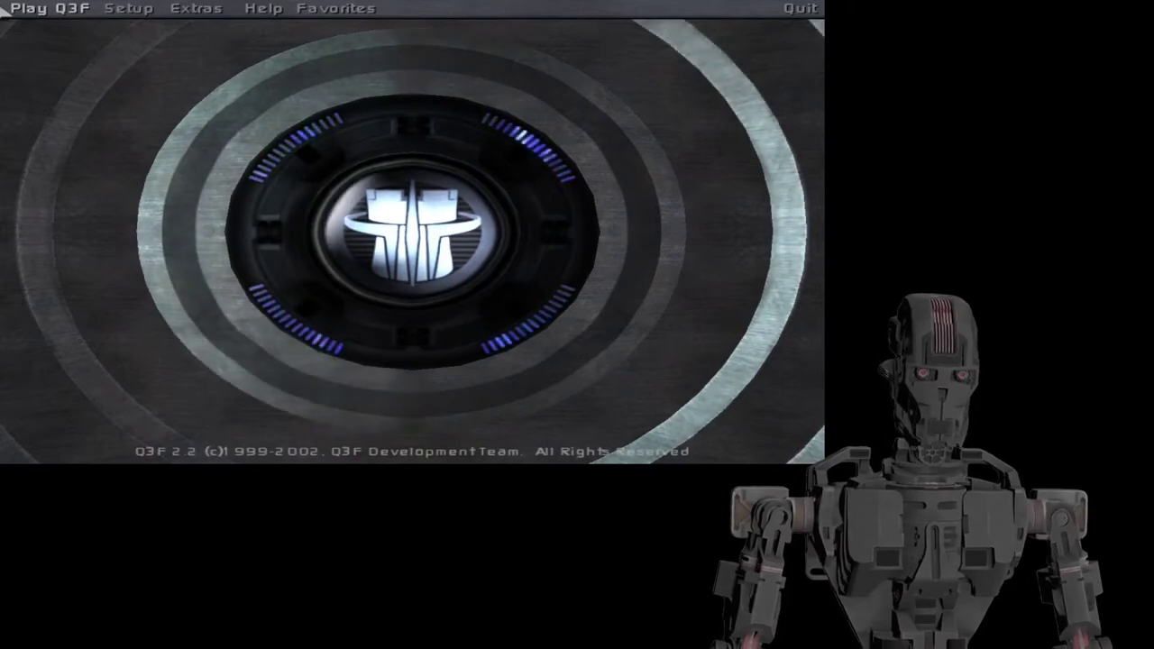
# - Create a Q3F game on the Forts map with the default server settings and start it
pyautogui.click(27, 9)
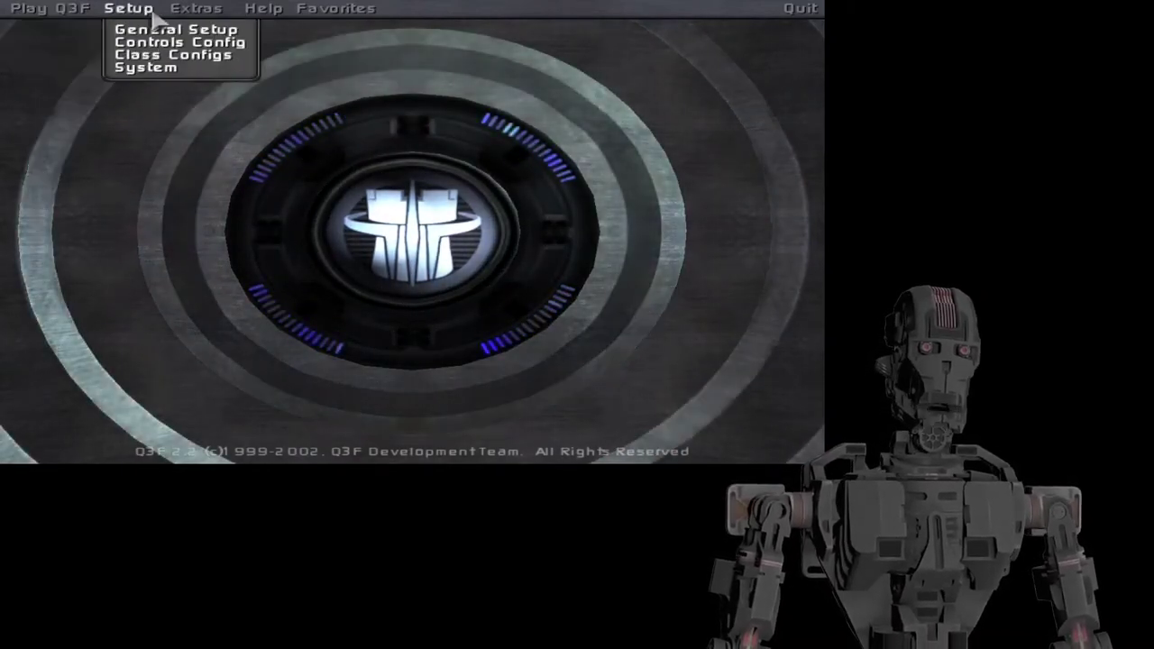
pyautogui.moveTo(295, 20)
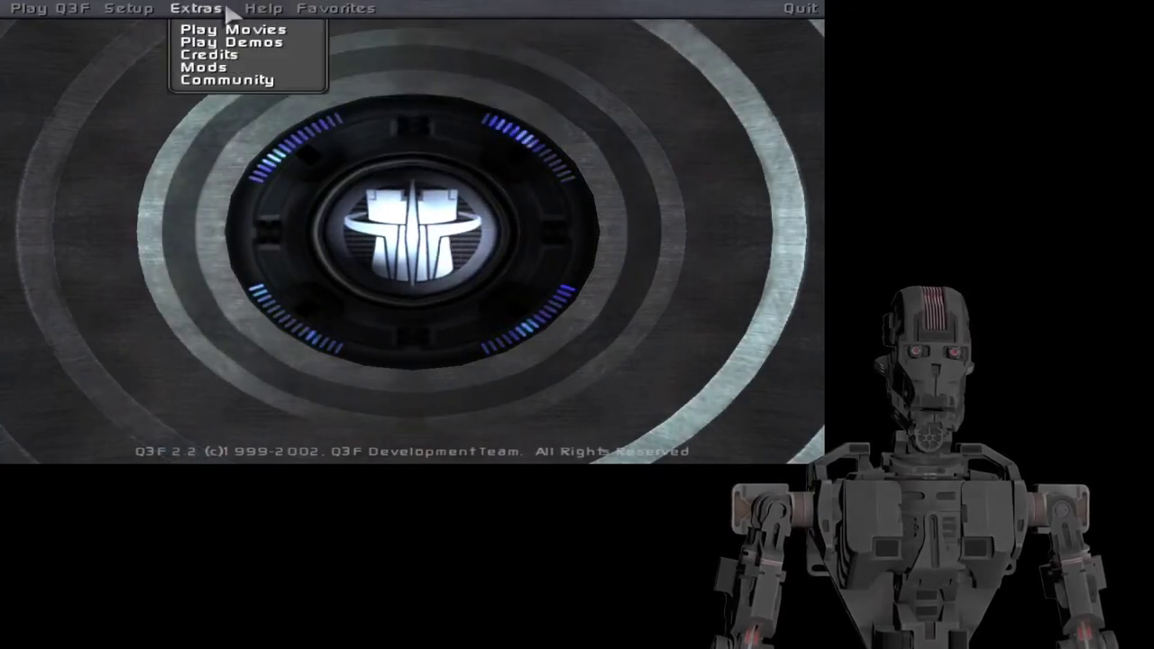
pyautogui.moveTo(120, 13)
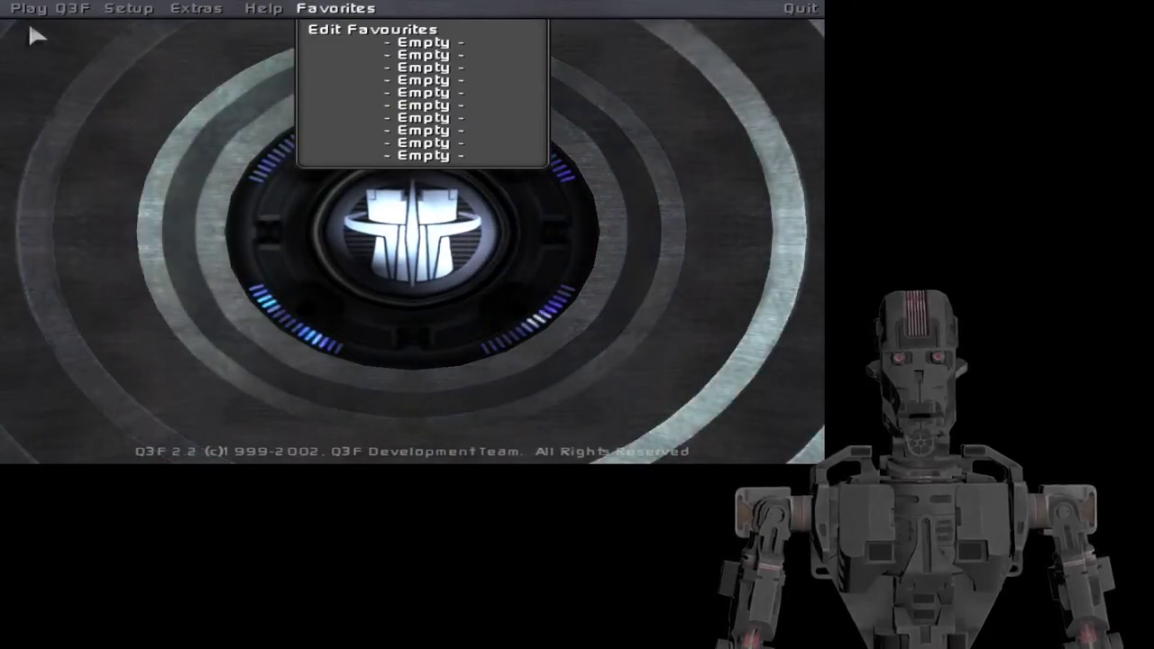
pyautogui.moveTo(27, 18)
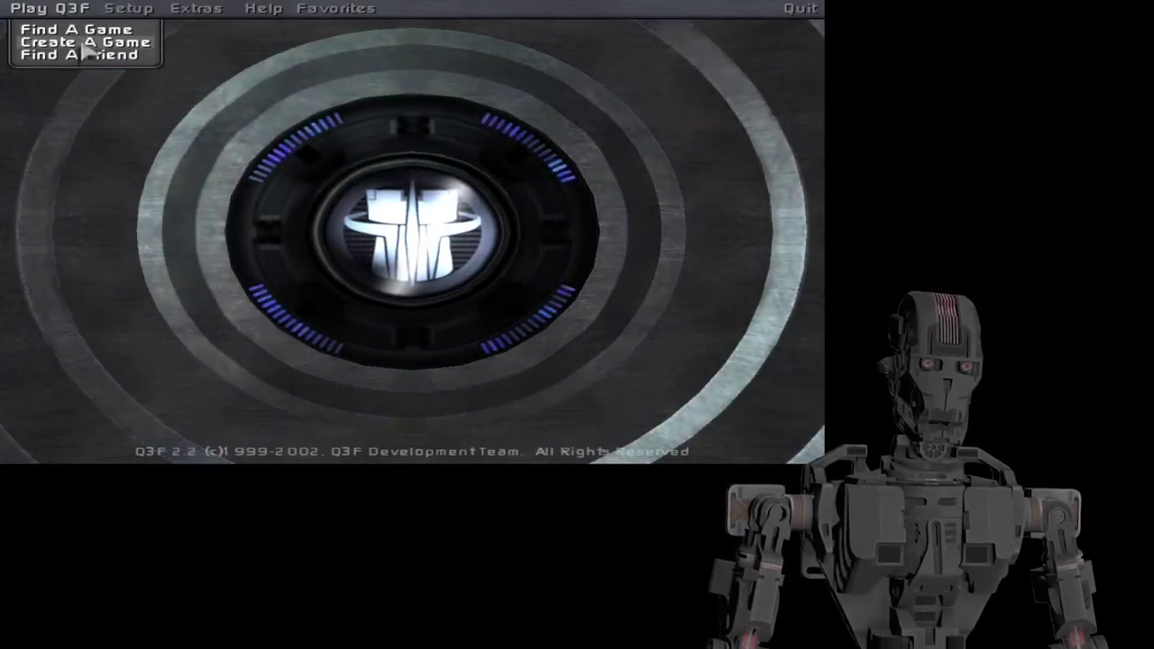
pyautogui.click(82, 43)
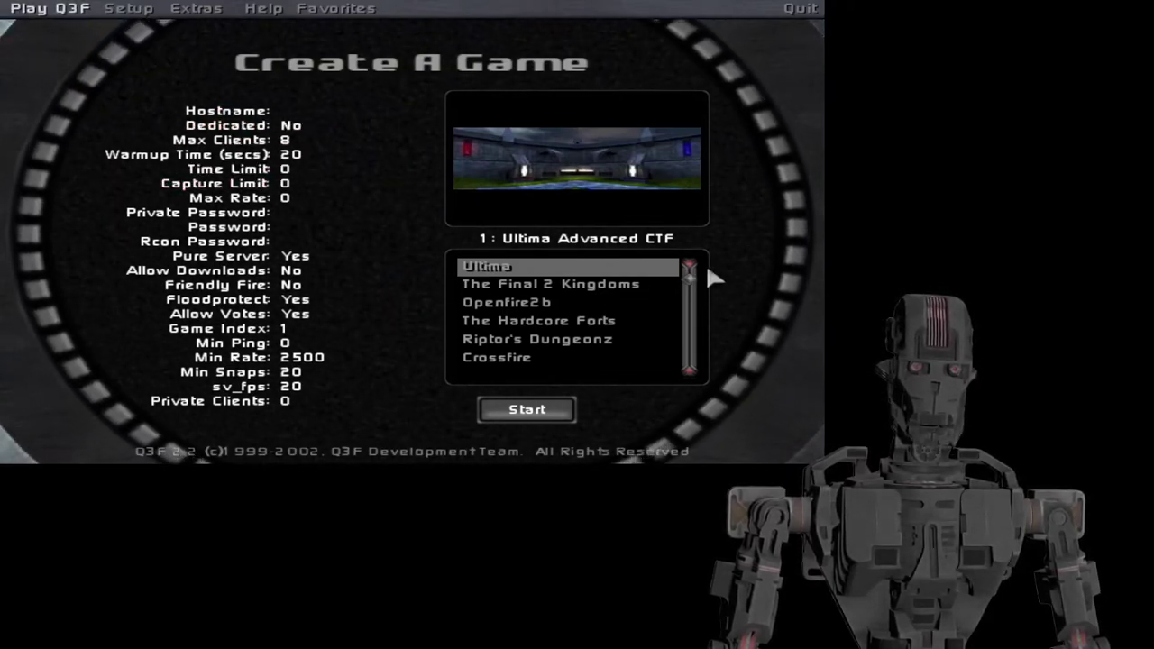
pyautogui.moveTo(689, 287); pyautogui.dragTo(690, 348)
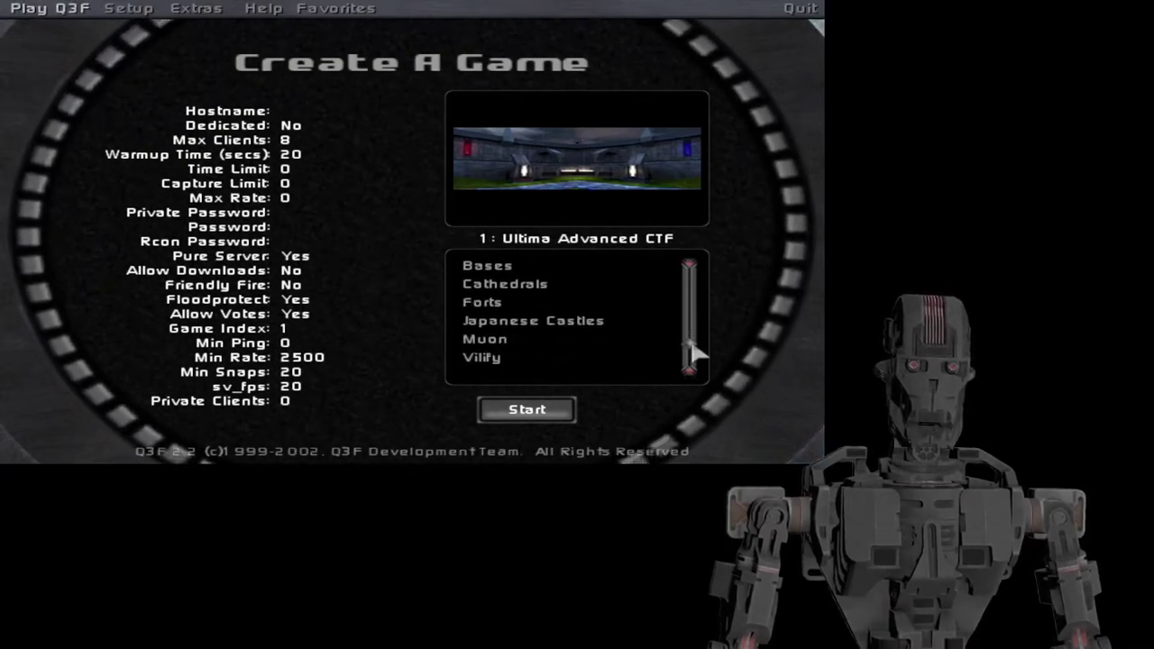
pyautogui.click(496, 308)
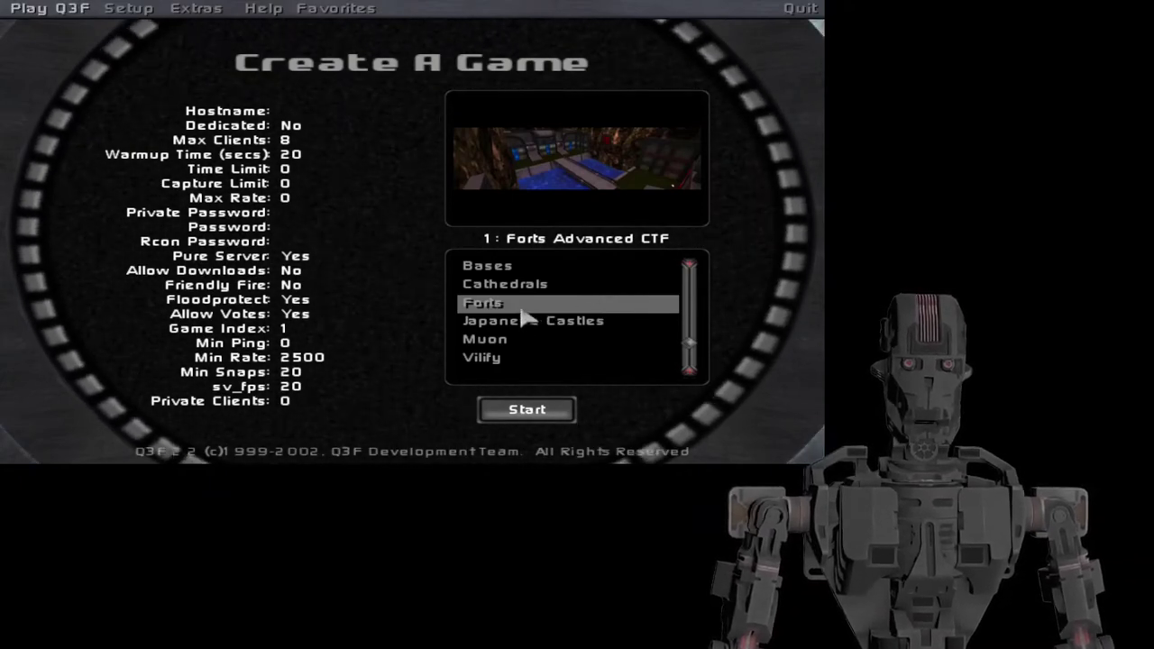
pyautogui.click(527, 411)
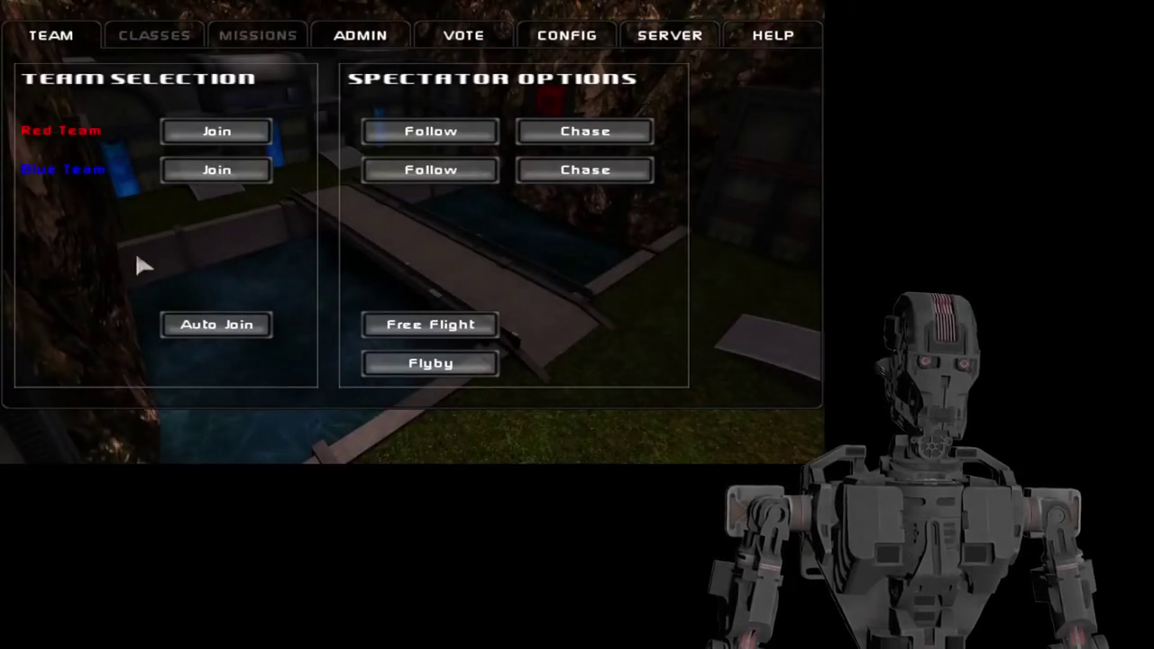
# - Auto-join a team and choose the Engineer class
pyautogui.click(217, 325)
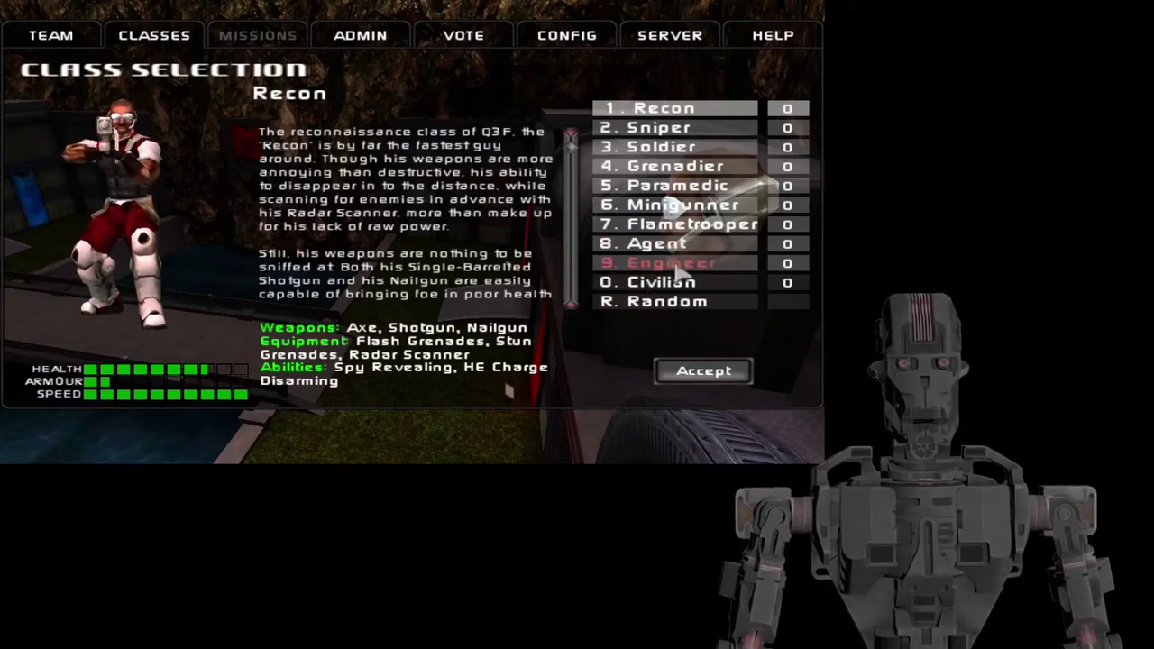
pyautogui.click(728, 266)
# - Walk from the red team's spawn area through the corridors and out onto the bridge facing the blue base
pyautogui.press('w')
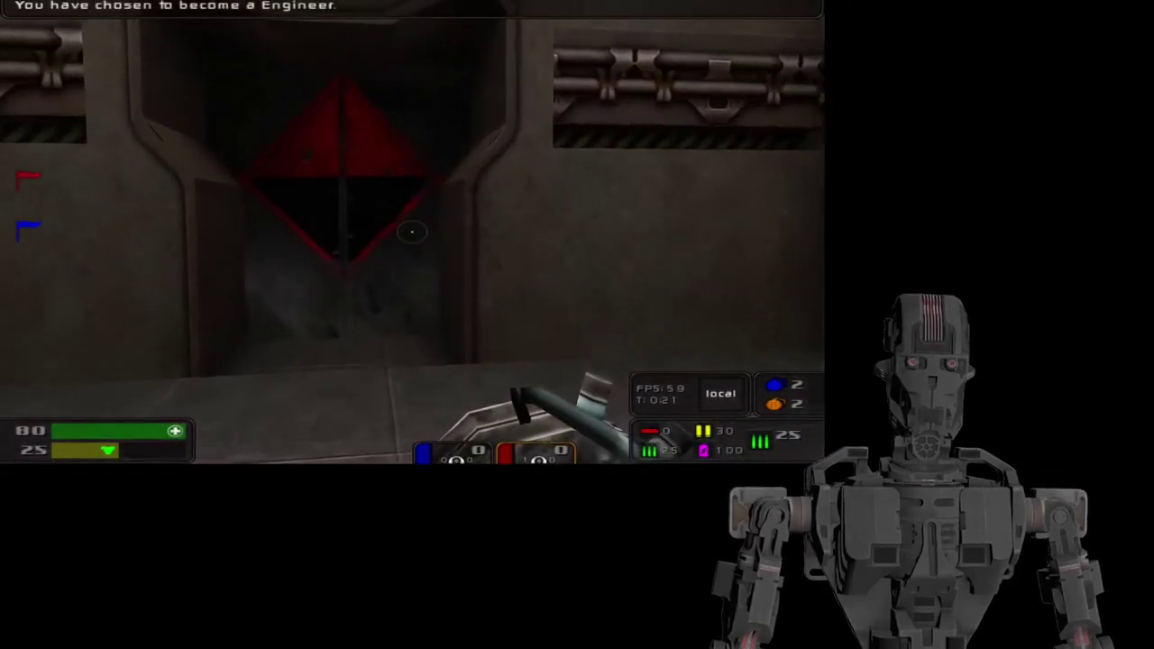
pyautogui.press('w')
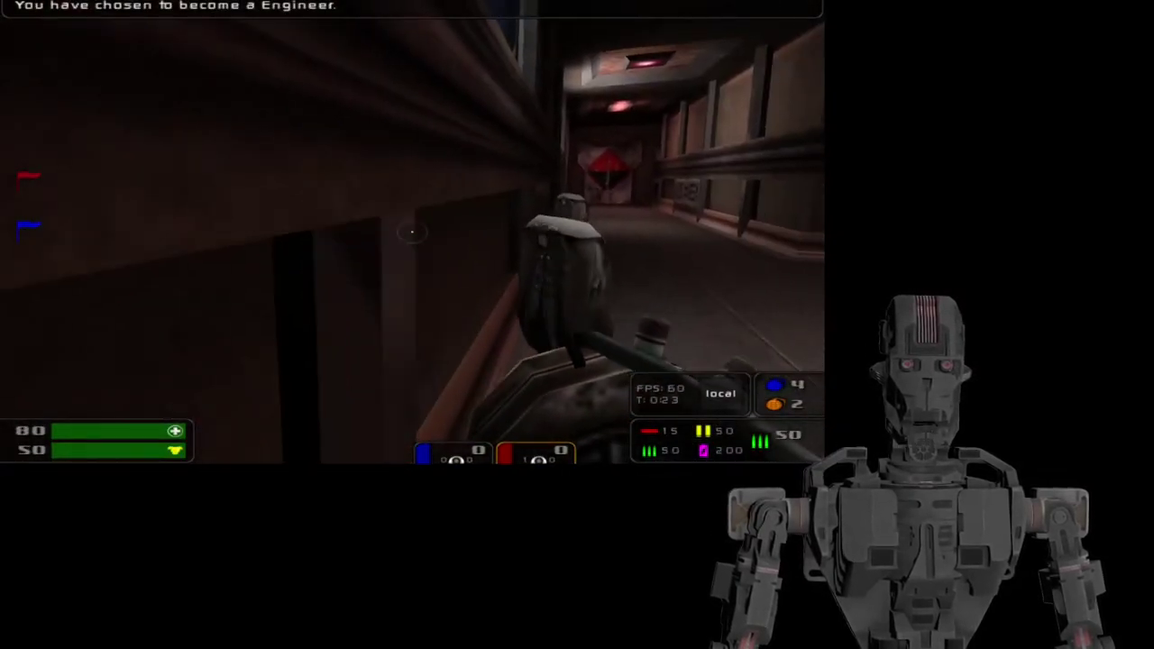
pyautogui.press('w')
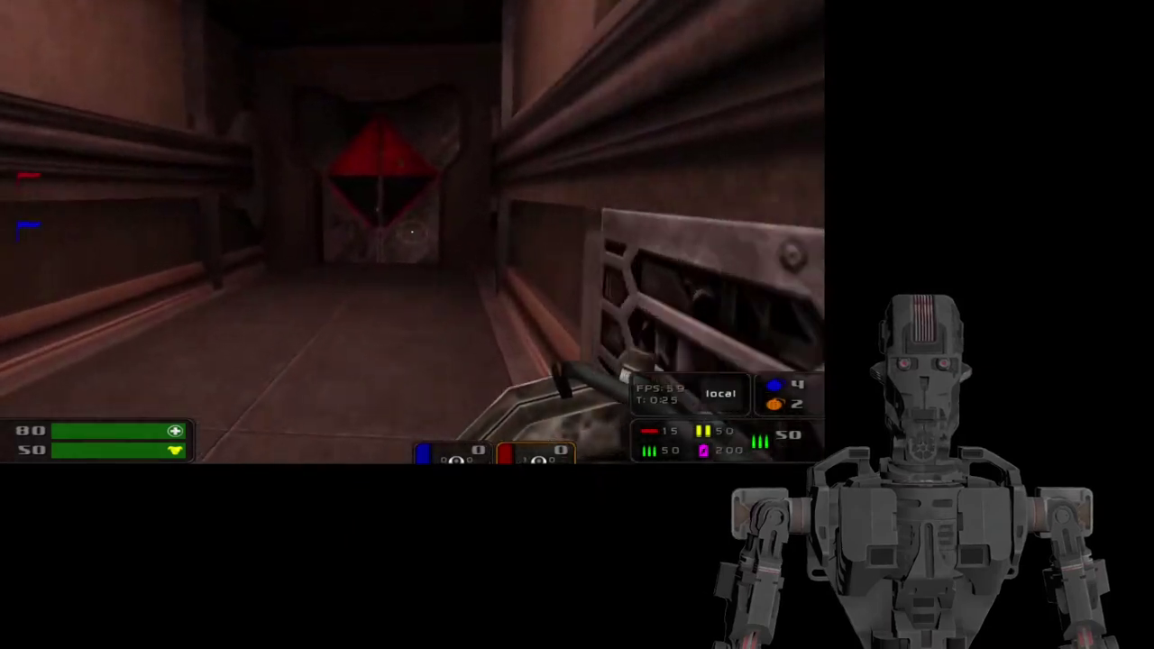
pyautogui.press('w')
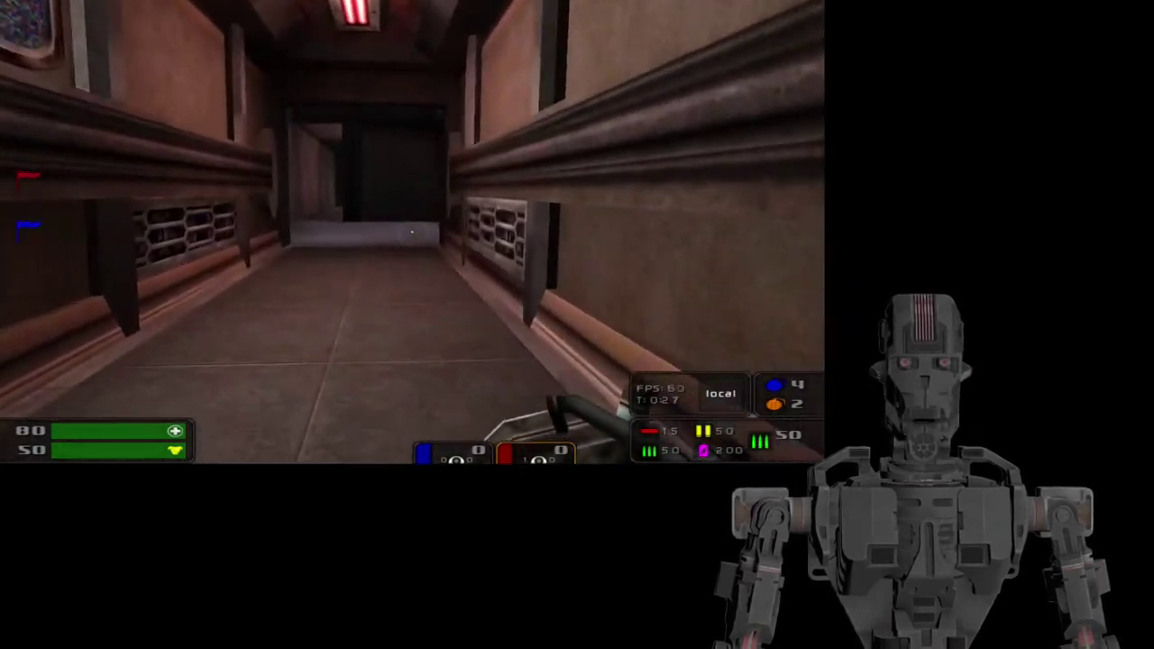
pyautogui.press('w')
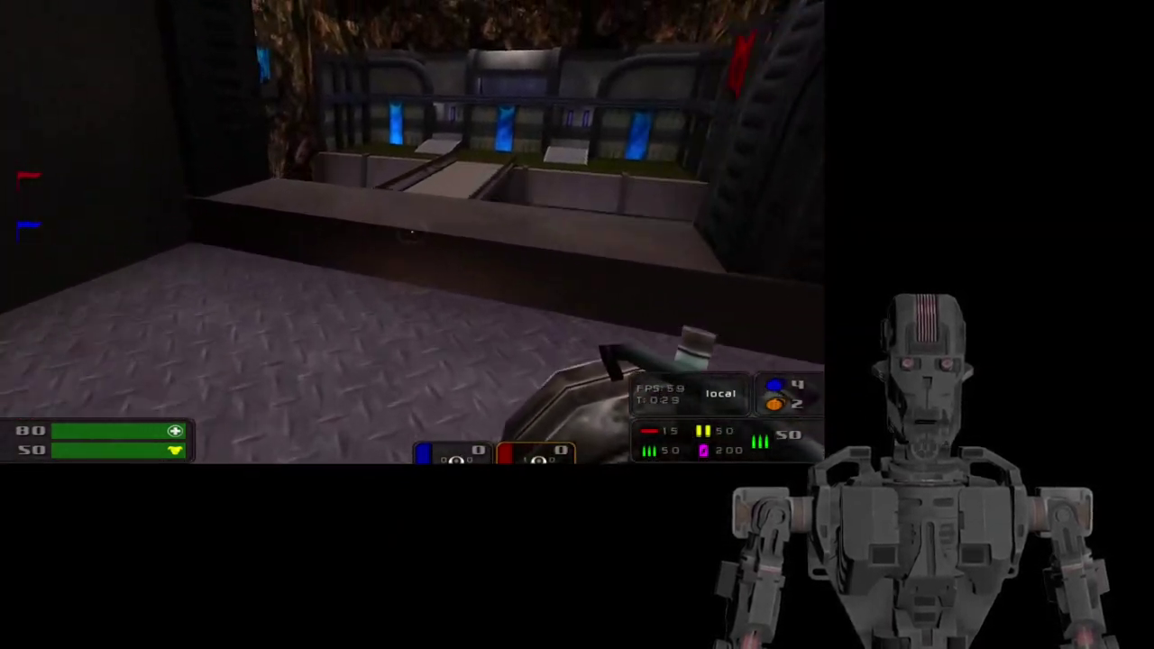
pyautogui.press('w')
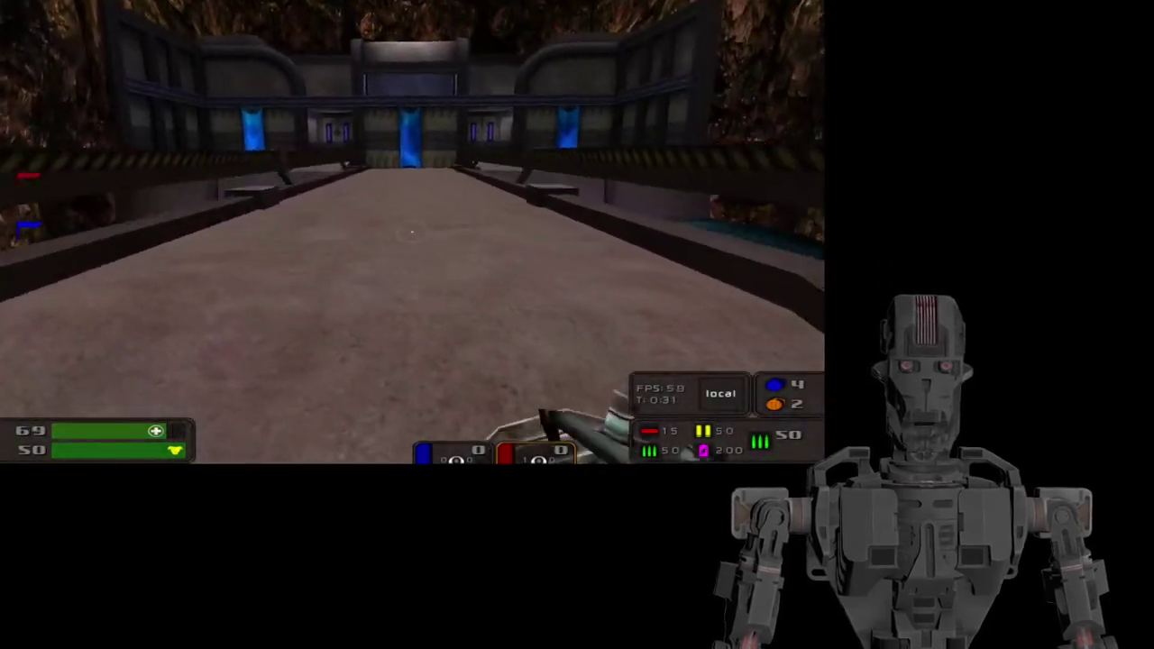
# - Advance through the blue base to the blue flag in its room, and return to the red end of the bridge
pyautogui.press('w')
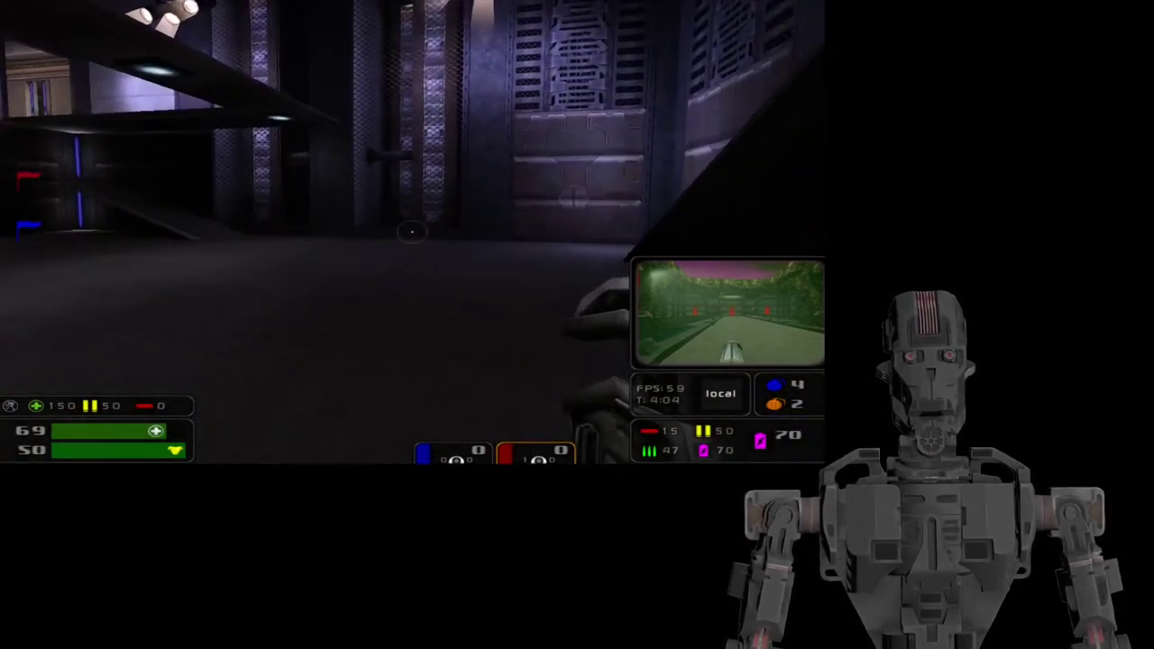
pyautogui.press('w')
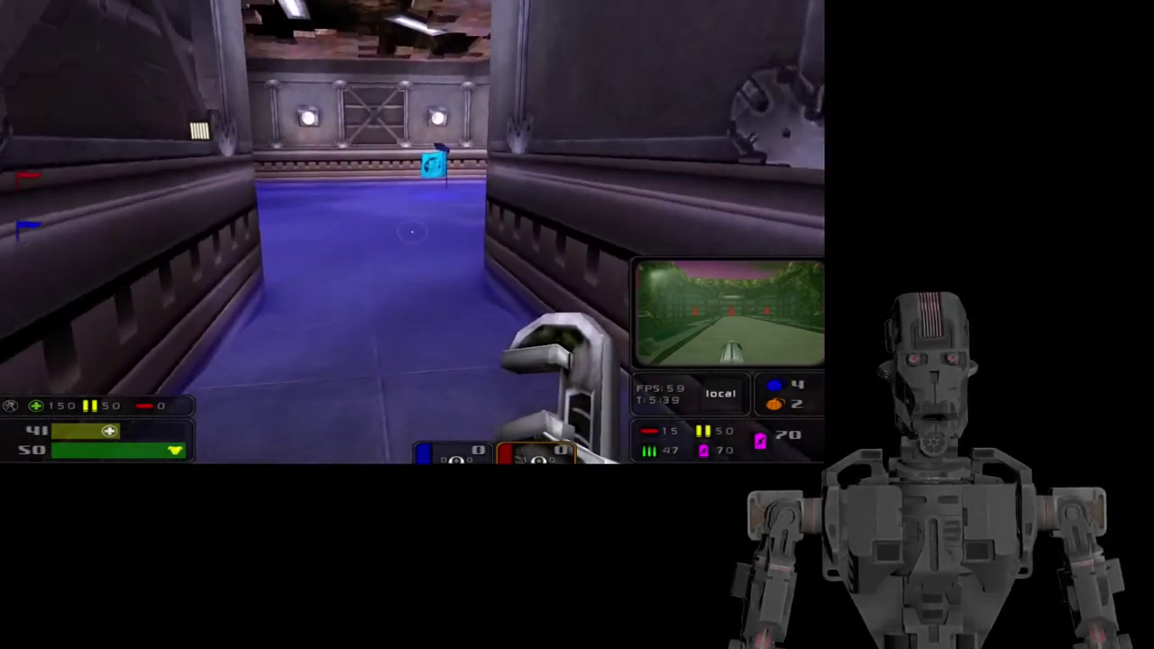
pyautogui.press('w')
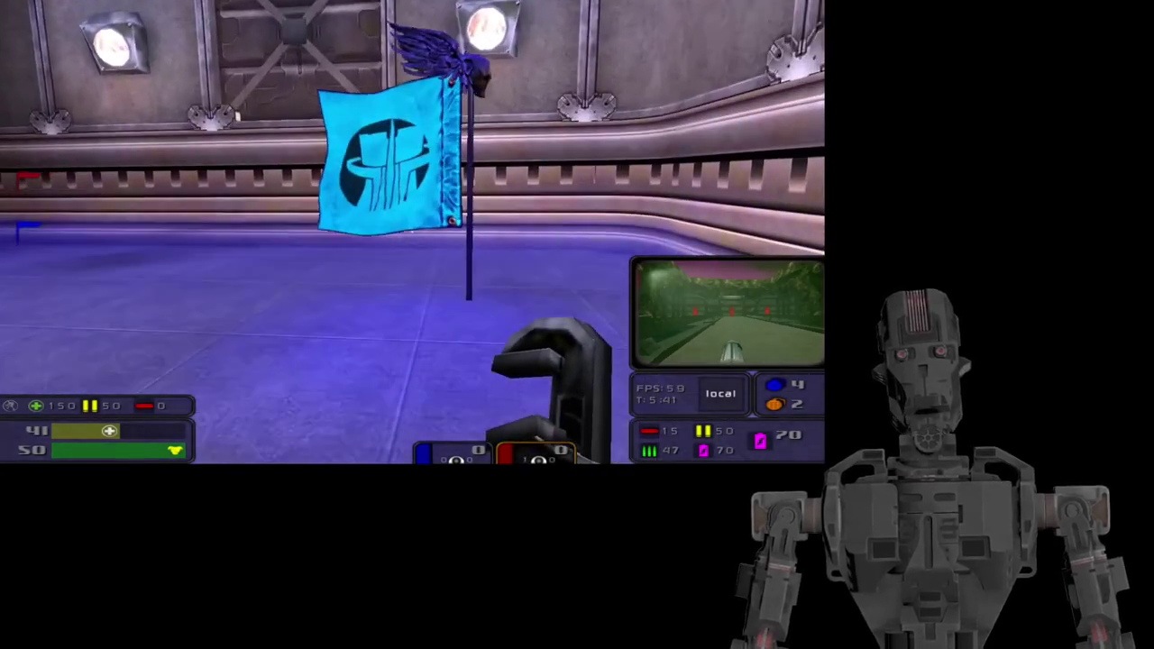
pyautogui.press('w')
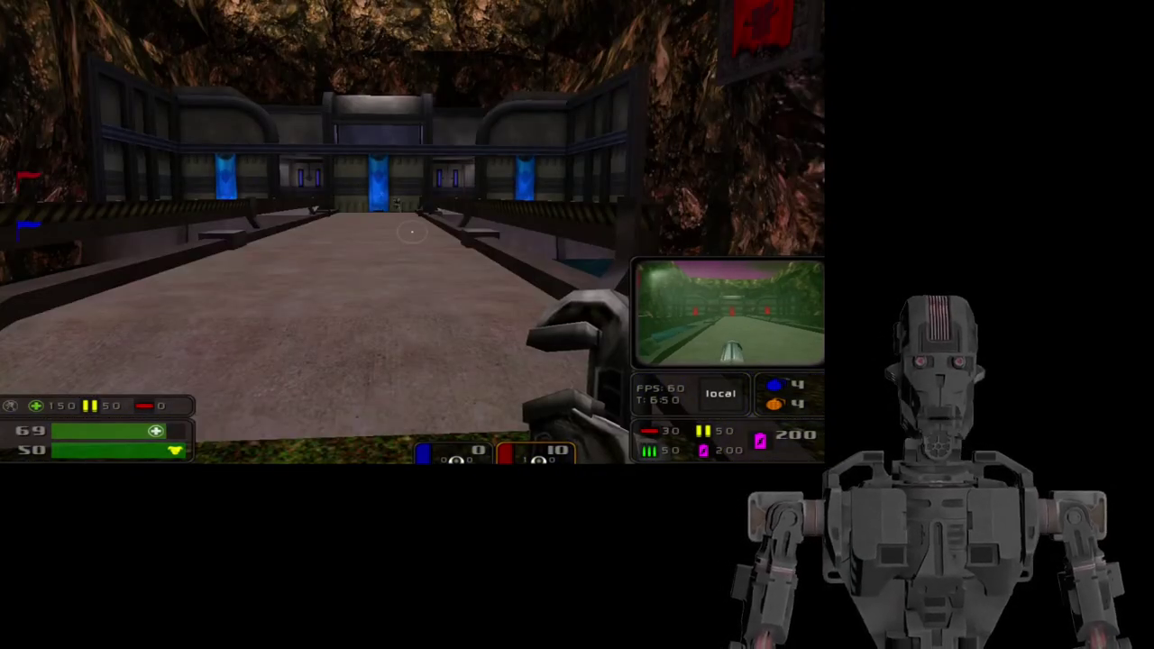
pyautogui.press('w')
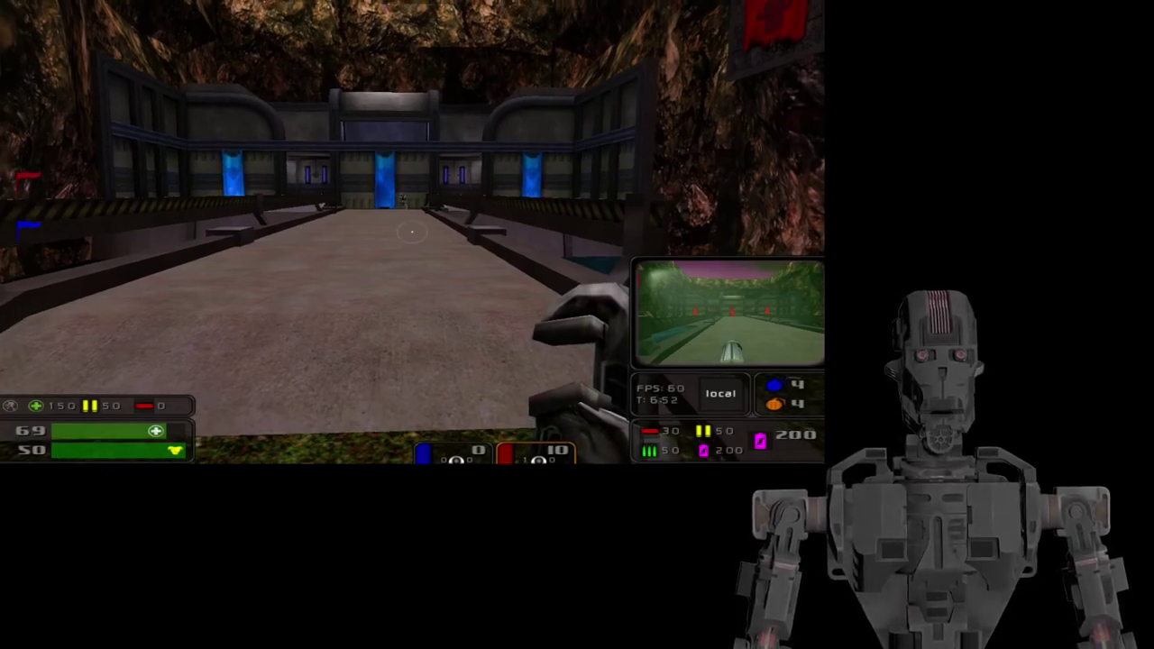
pyautogui.press('w')
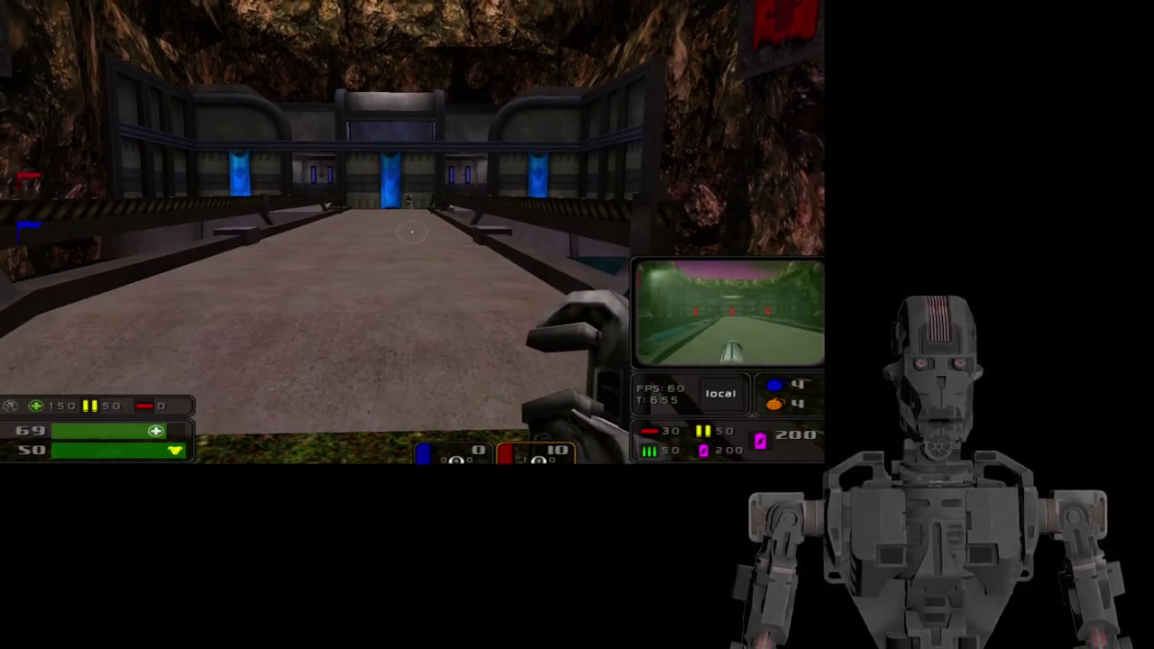